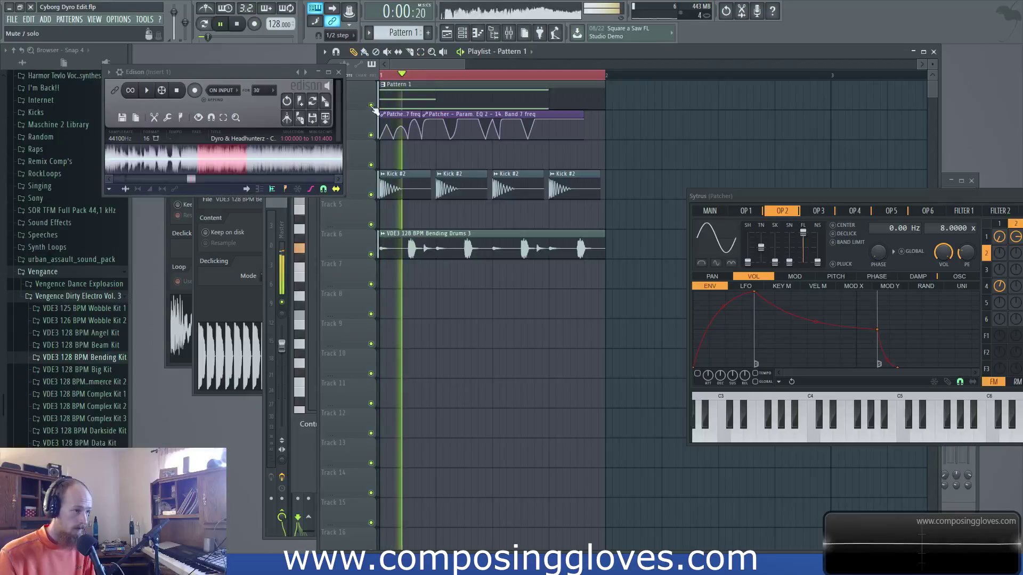
- Play the looped arrangement in the playlist to hear the synth, kick and drums together
key(space)
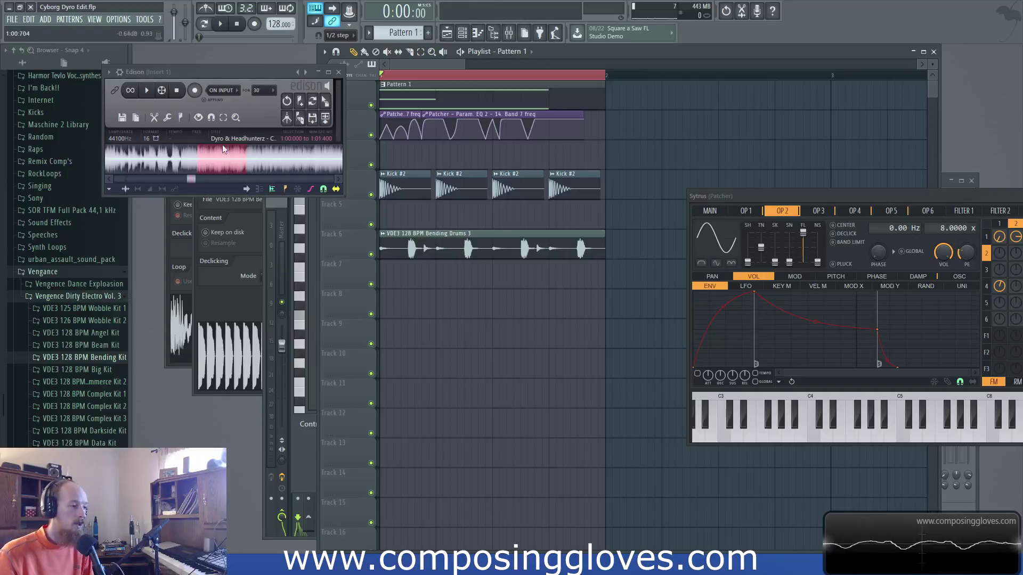
key(space)
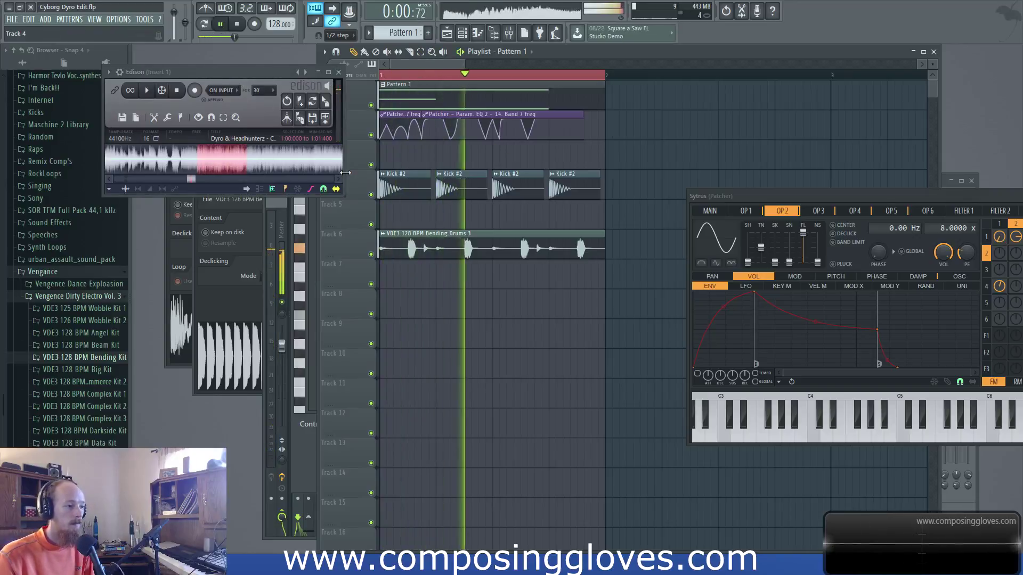
key(space)
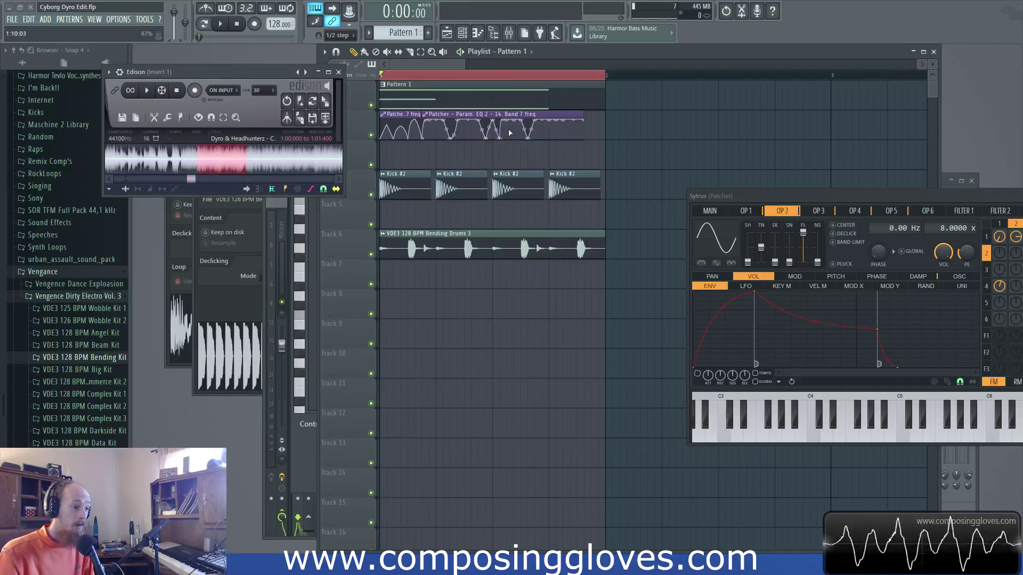
scroll(432, 132, up, 2)
scroll(431, 131, down, 2)
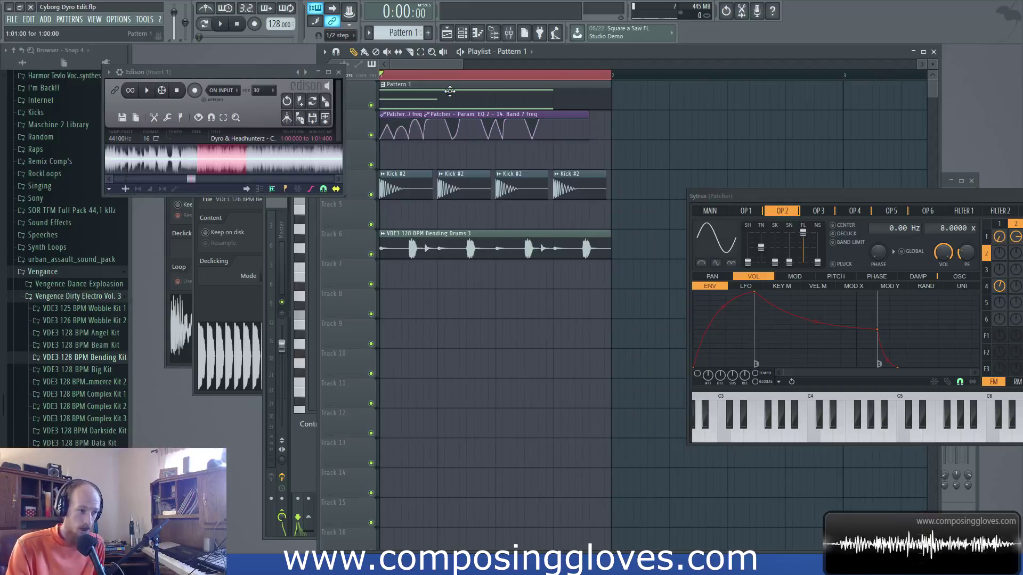
- Open the Channel rack from the Pattern 1 clip and move the Sytrus window clear of its channels
drag(384, 170, 619, 311)
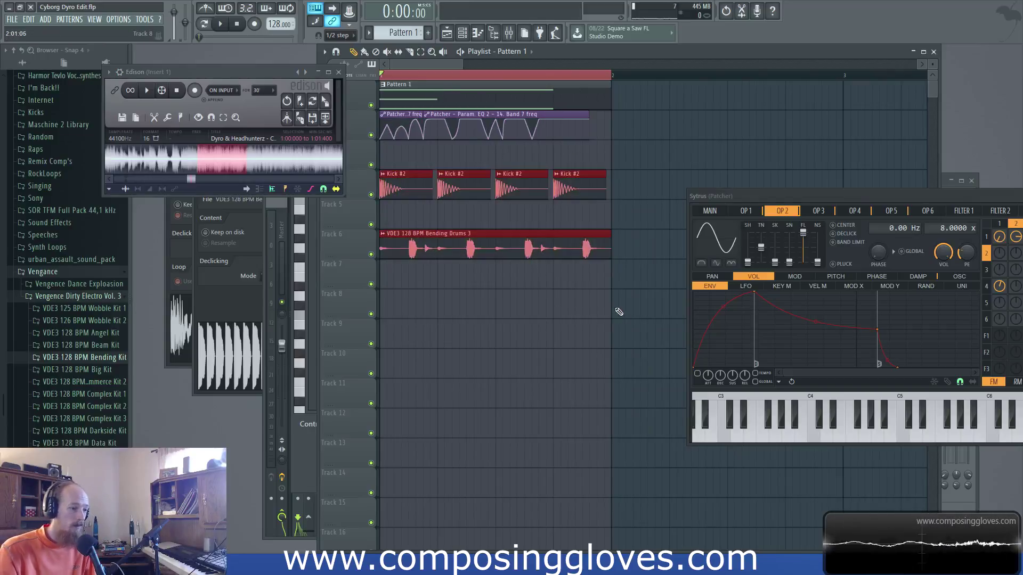
scroll(405, 160, up, 2)
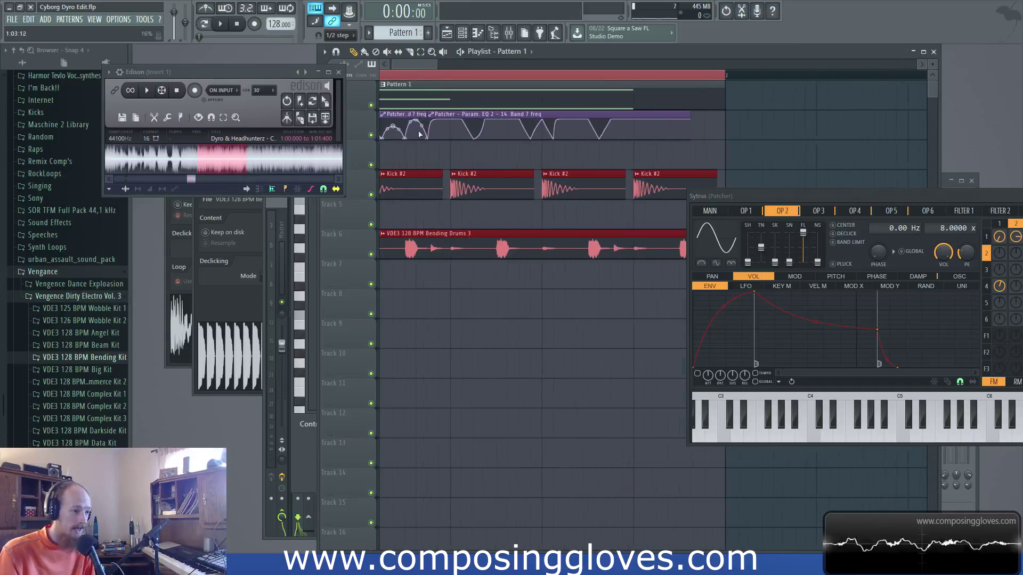
click(450, 102)
double_click(408, 97)
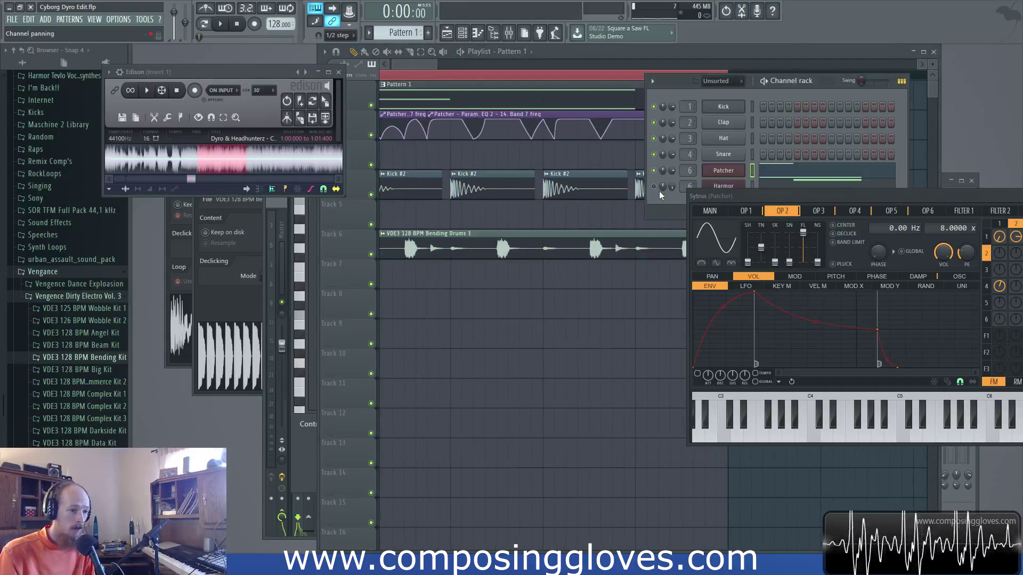
drag(743, 195, 723, 225)
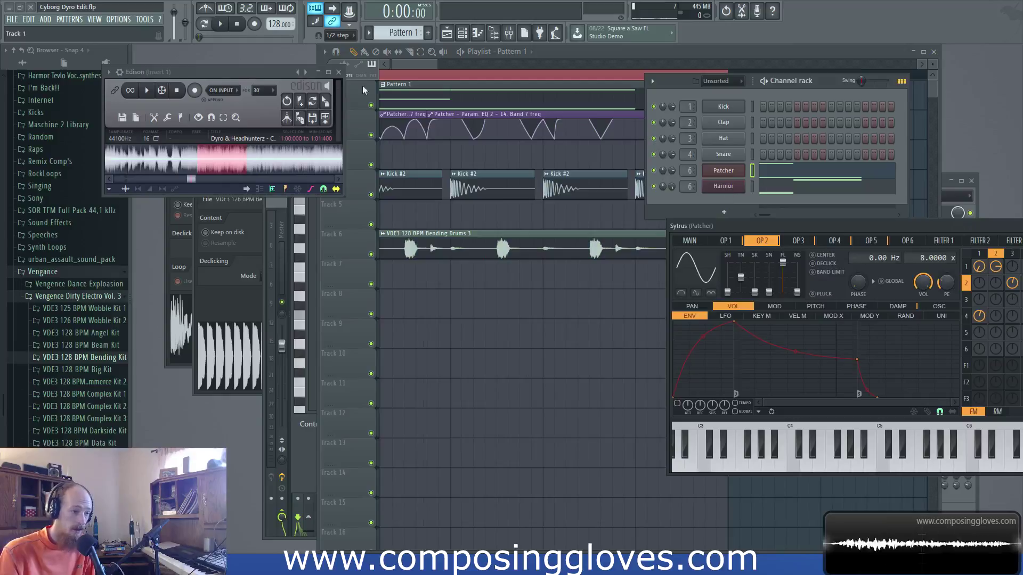
- Return to the playlist and play the loop again
click(421, 63)
key(space)
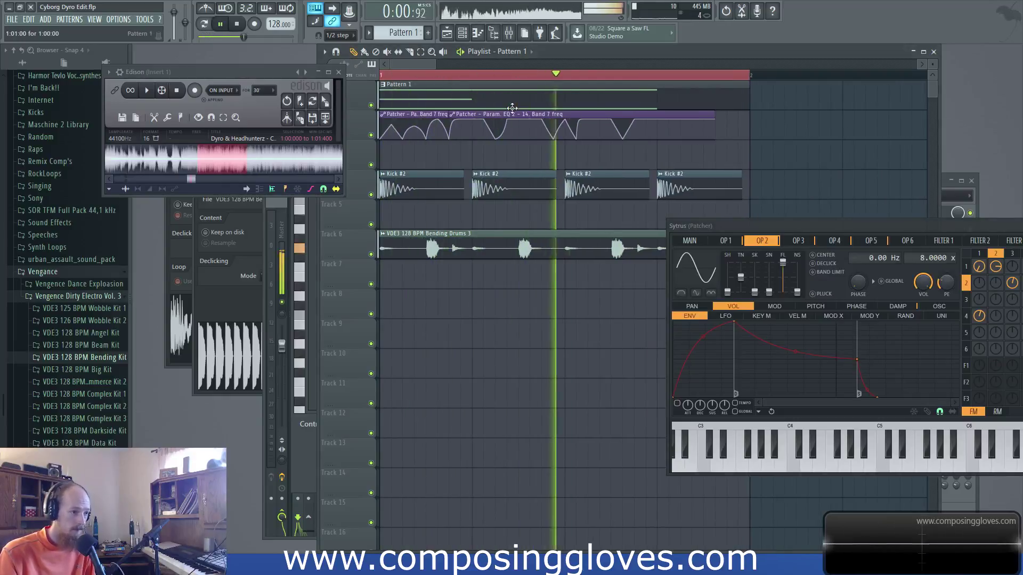
key(space)
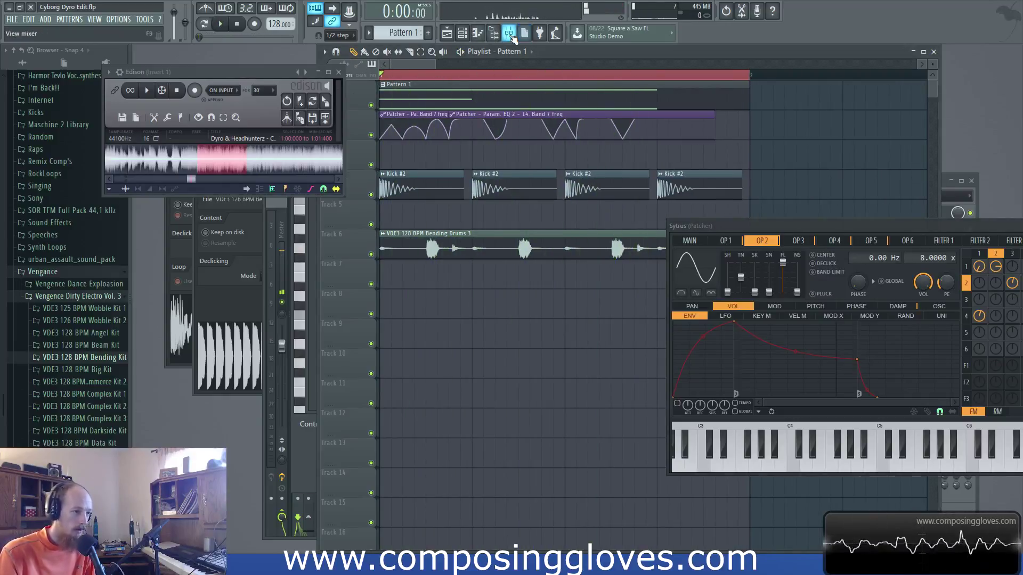
- Look over the mixer and the Channel rack, and bring the playlist back to the front
key(F9)
key(F6)
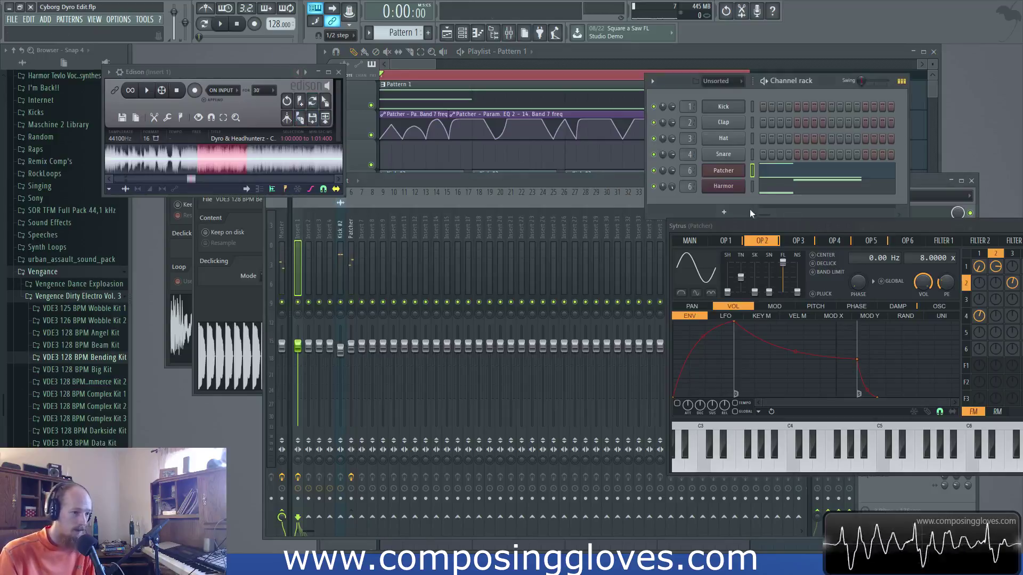
click(419, 62)
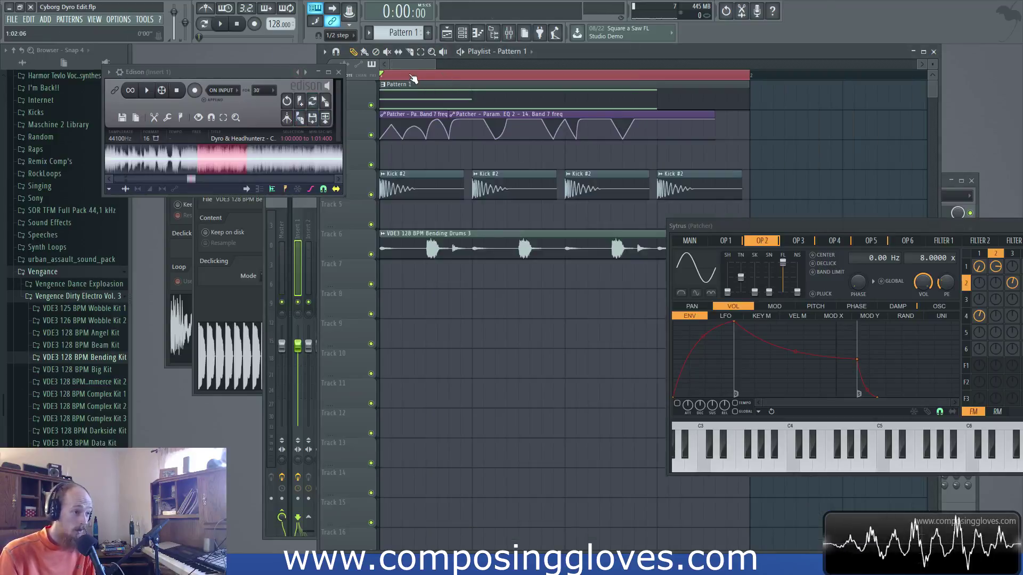
click(233, 76)
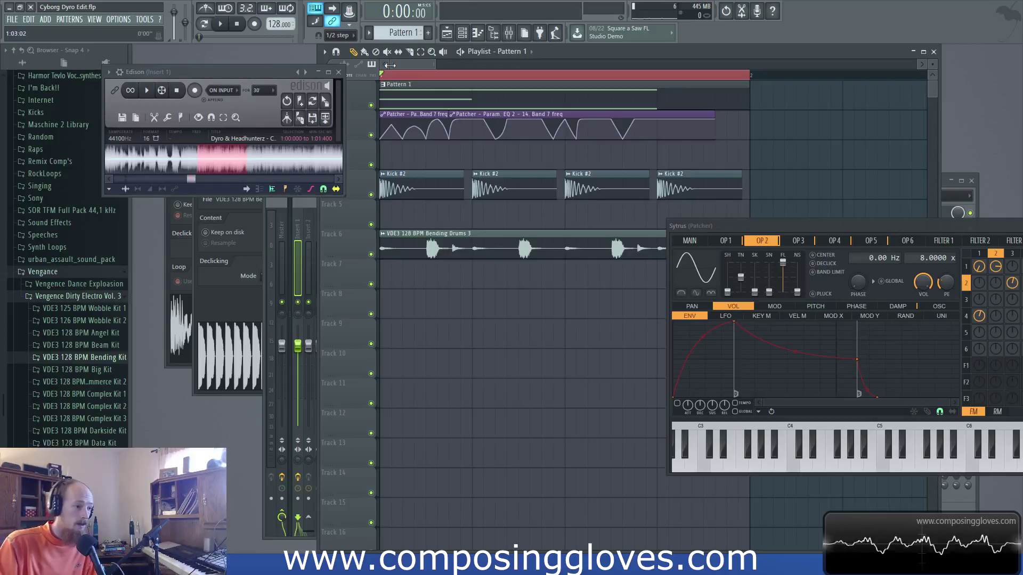
drag(436, 63, 545, 64)
scroll(447, 102, up, 1)
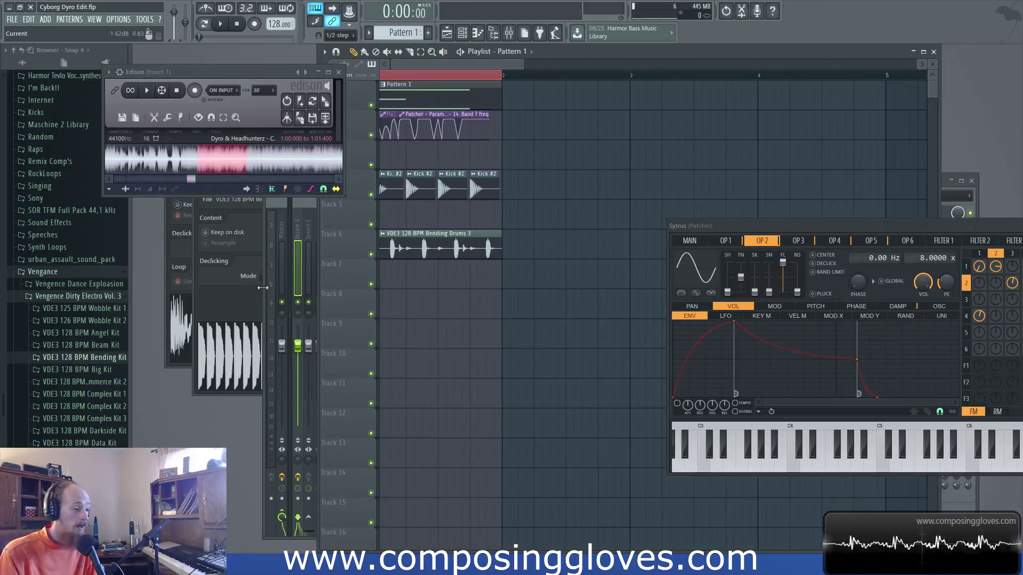
- Open the Patcher channel from the Channel rack and close the Edison window
drag(273, 72, 224, 156)
key(F6)
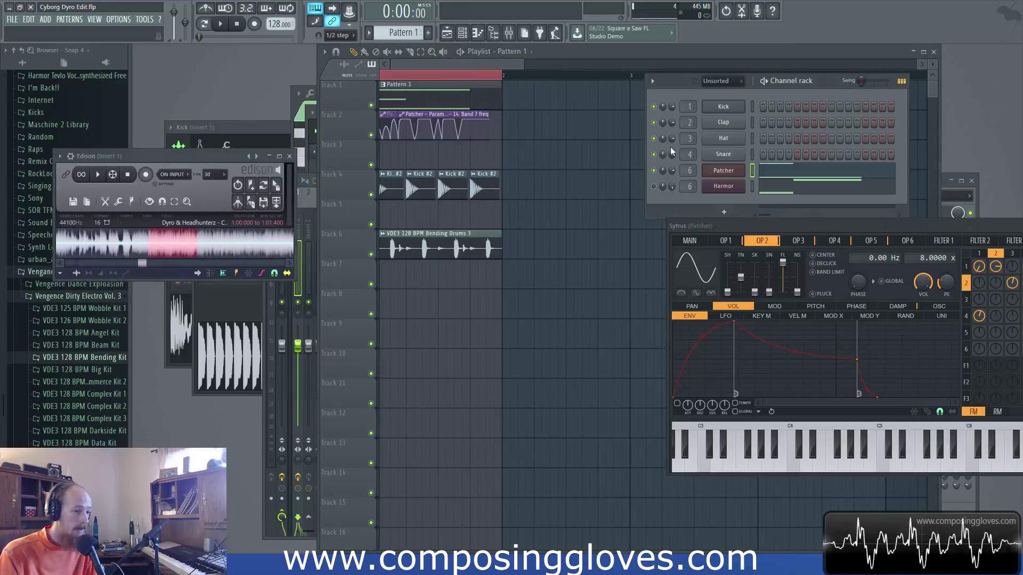
click(724, 170)
drag(463, 122, 373, 127)
click(290, 156)
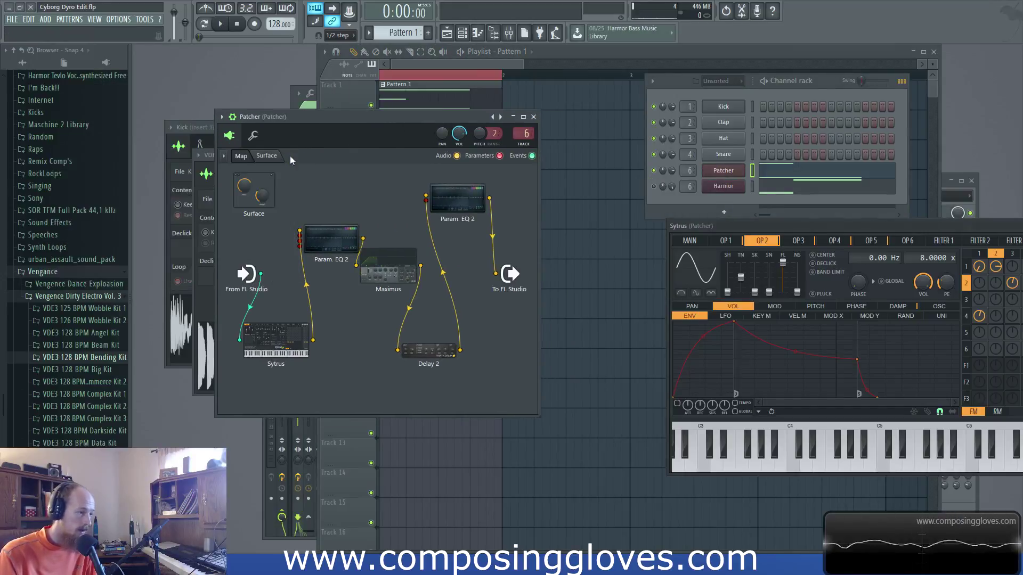
- Widen the Patcher window and spread out its Param. EQ 2, Maximus, Delay 2 and To FL Studio modules in signal-flow order
drag(365, 118, 311, 108)
drag(482, 405, 592, 403)
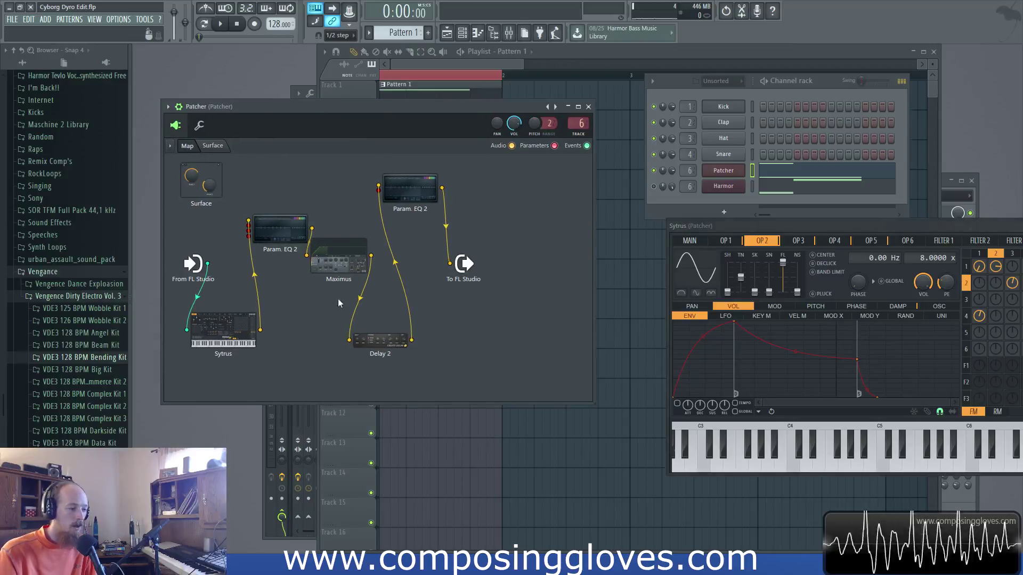
drag(392, 344, 408, 304)
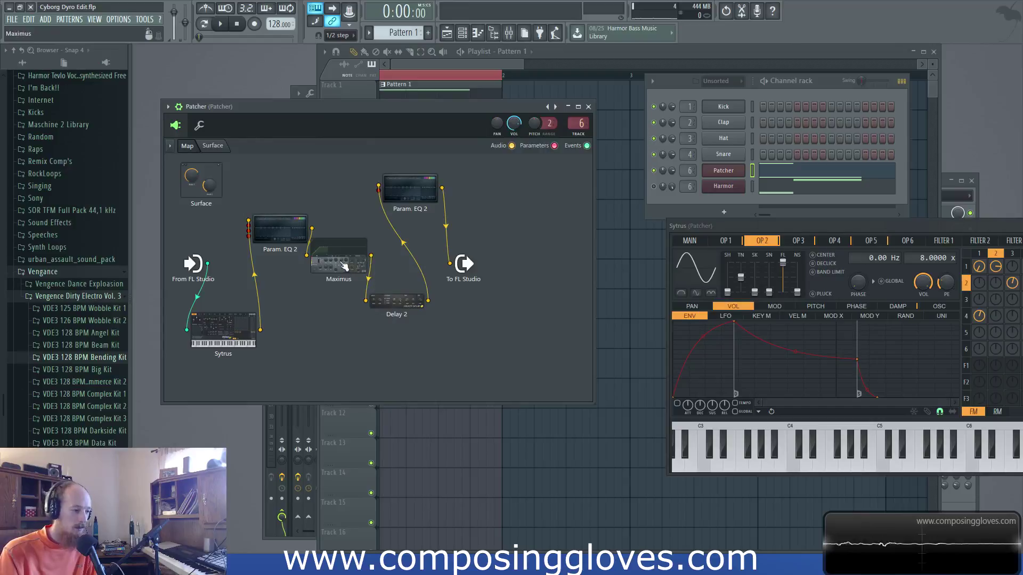
drag(340, 261, 342, 246)
drag(280, 229, 267, 200)
drag(341, 246, 322, 249)
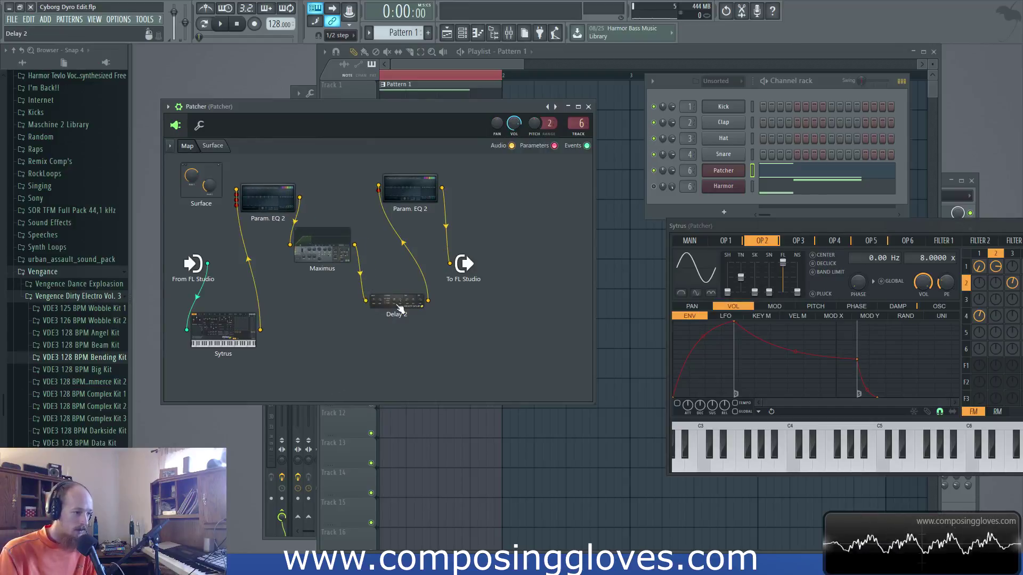
drag(464, 263, 552, 236)
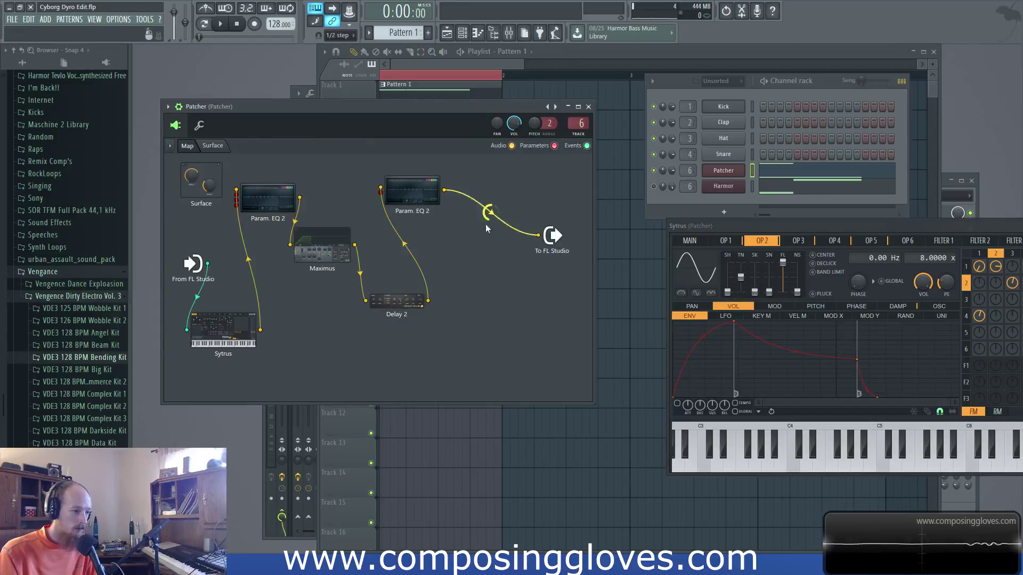
drag(410, 187, 434, 212)
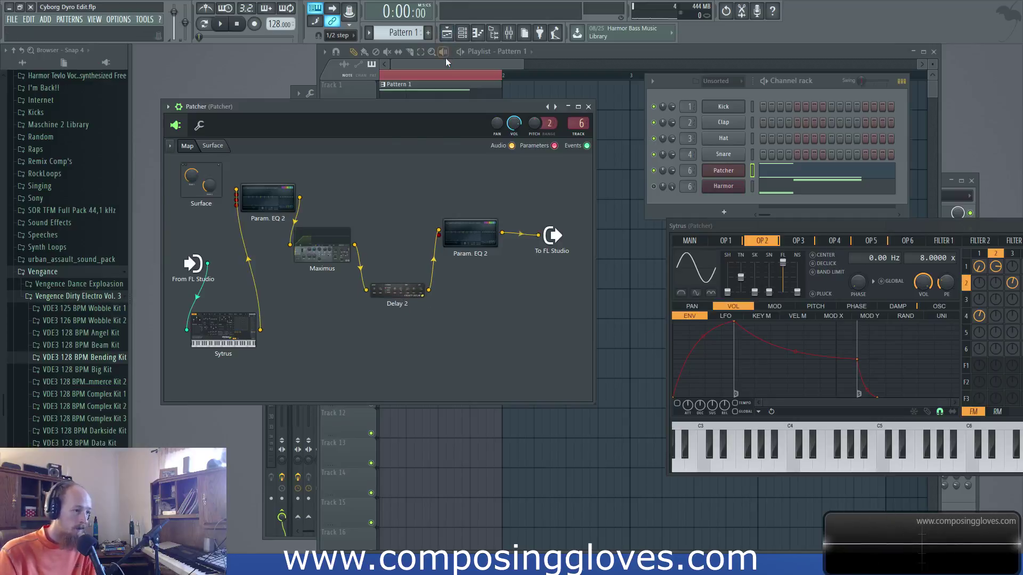
- Show the MAIN page of Sytrus and place its window beside the Patcher map
click(445, 57)
scroll(443, 83, up, 3)
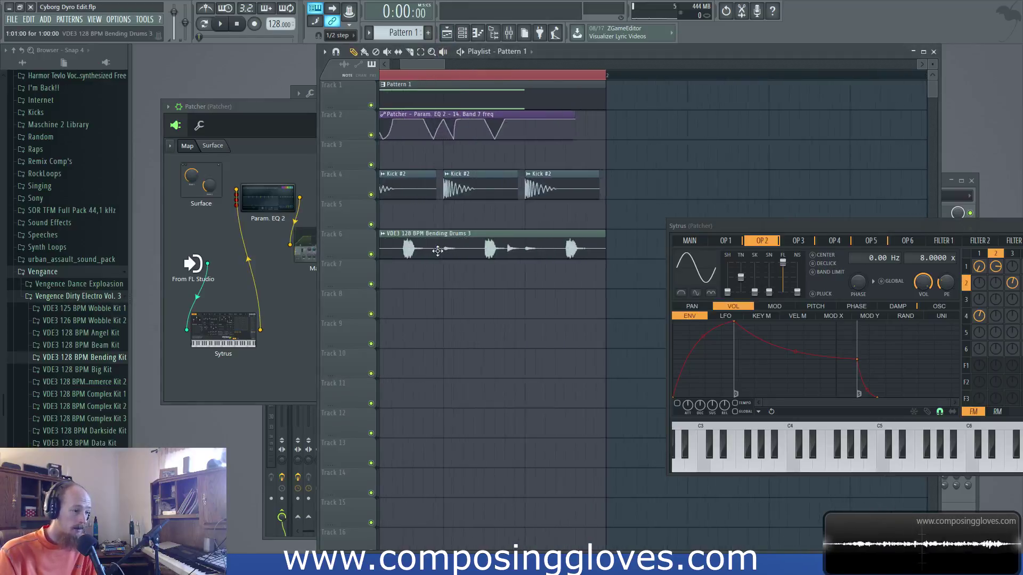
click(689, 241)
drag(812, 224, 660, 213)
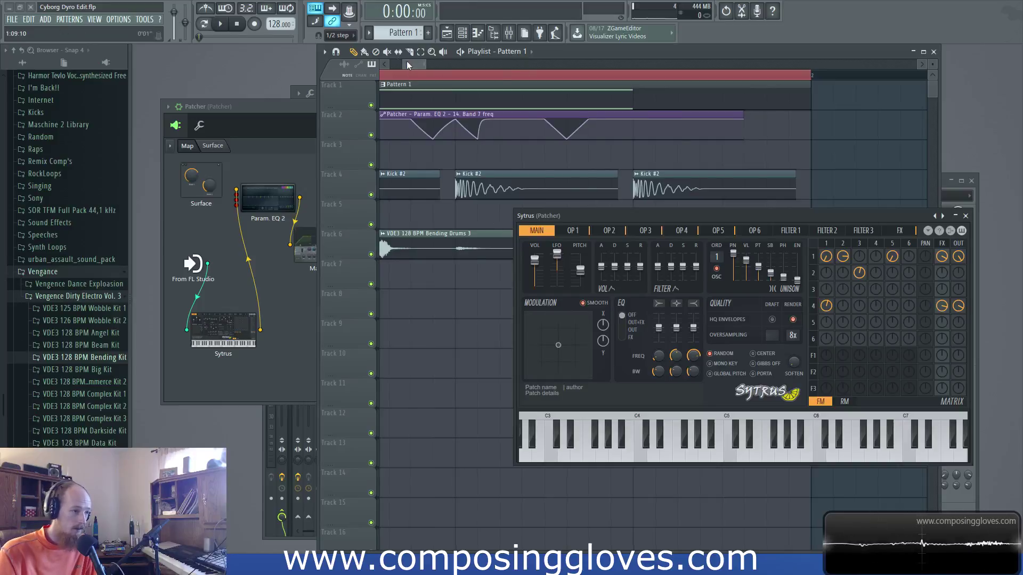
scroll(410, 67, down, 5)
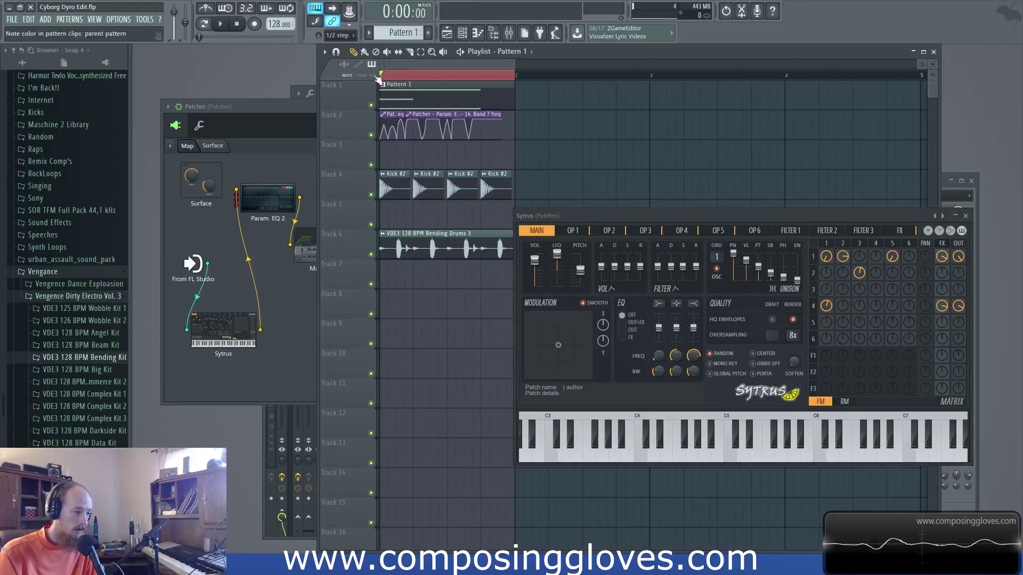
click(252, 106)
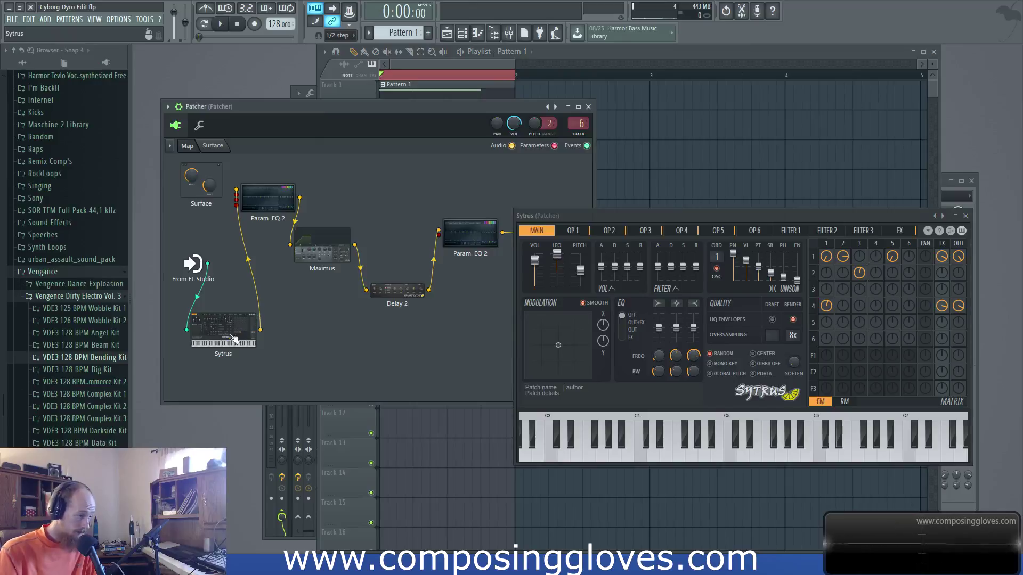
drag(635, 216, 767, 104)
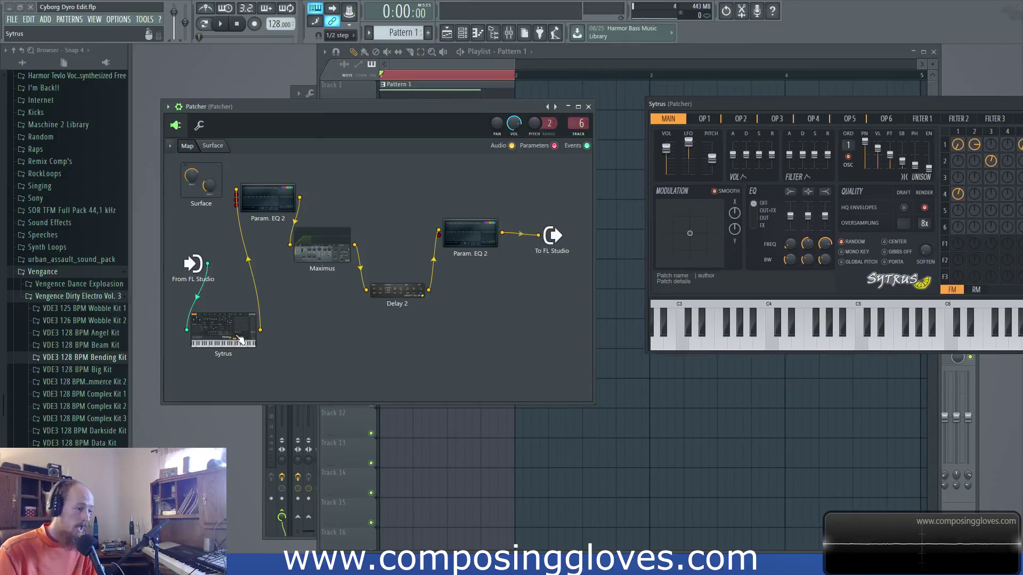
- Open the first Param. EQ 2 in Patcher and play the loop to watch its automated band sweep
click(268, 206)
drag(686, 375, 667, 257)
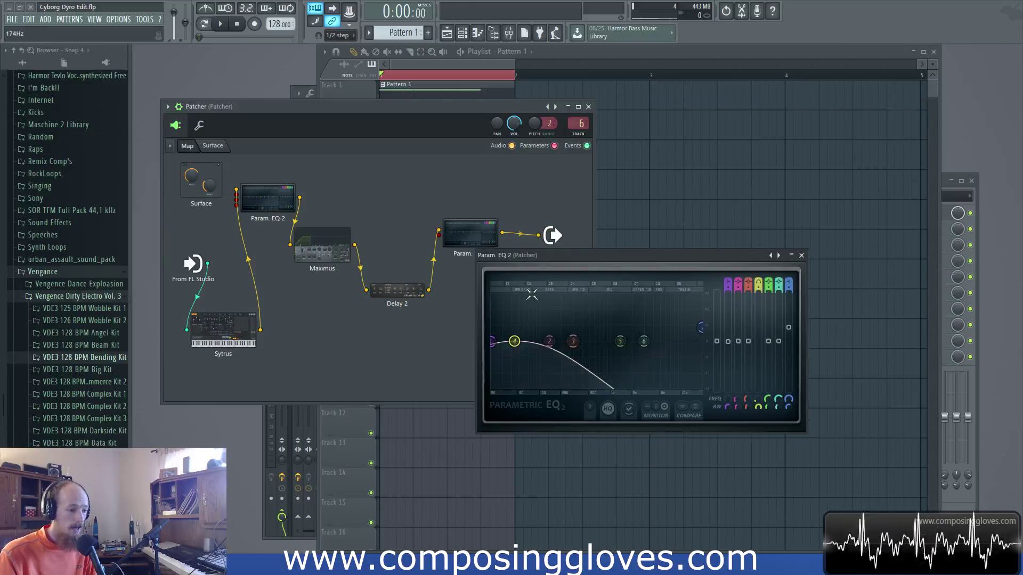
drag(409, 113, 346, 240)
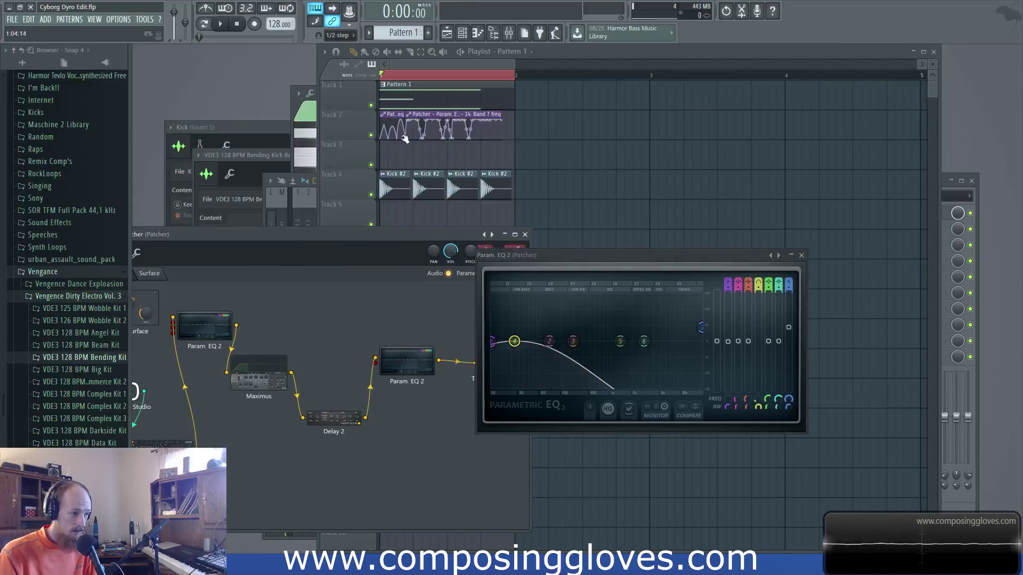
key(space)
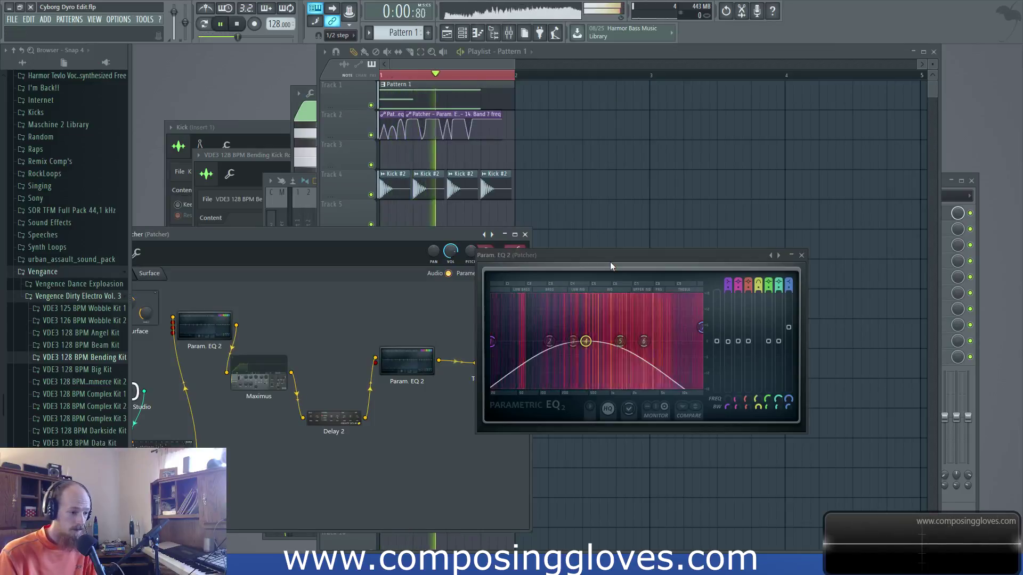
key(space)
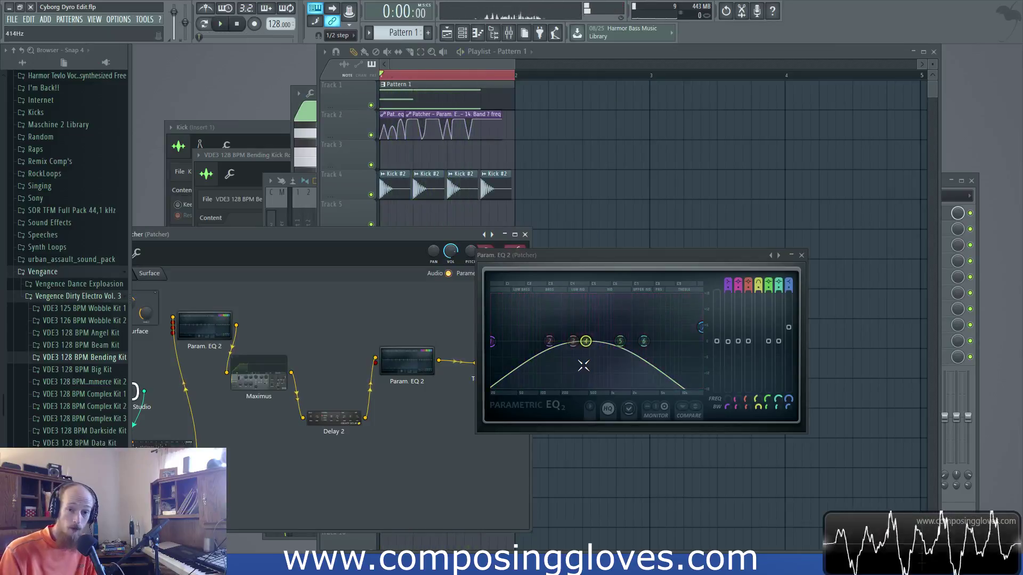
- Adjust the maximum output level of the Param. EQ 2 Band 7 freq automation clip and check it during playback
double_click(440, 131)
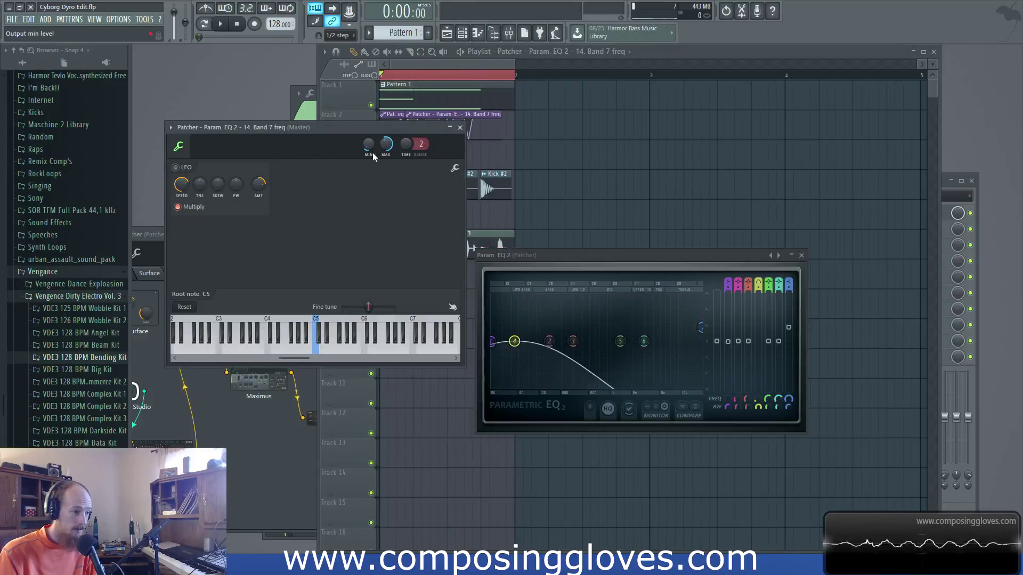
mouse_move(386, 145)
mouse_down()
mouse_move(387, 96)
mouse_move(387, 136)
mouse_up()
key(space)
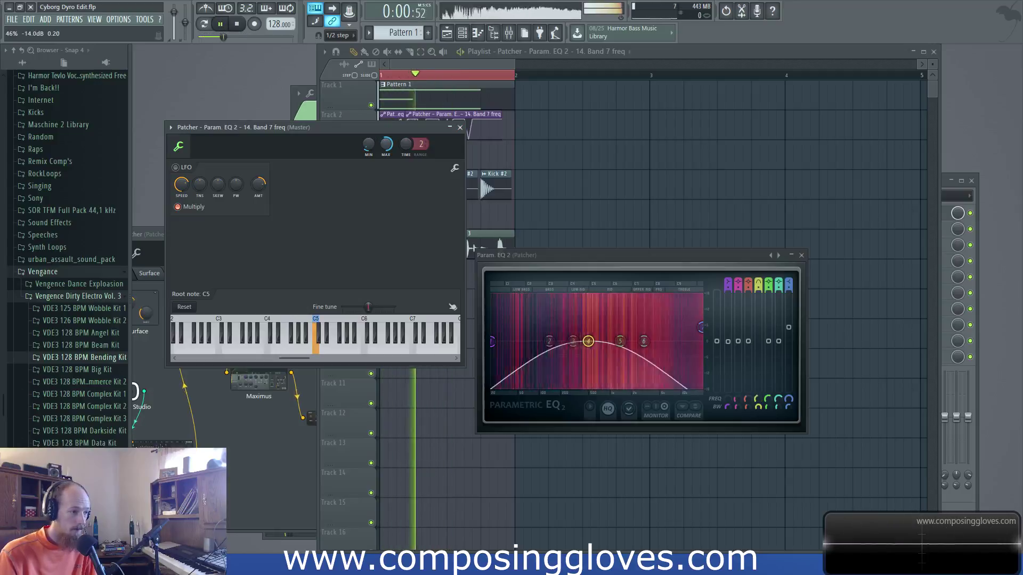
key(space)
click(460, 128)
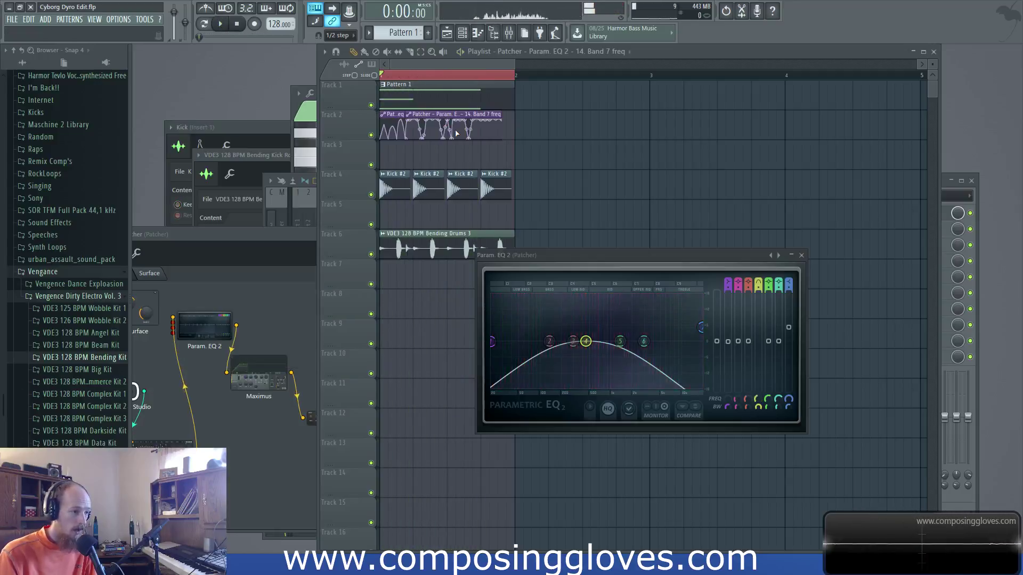
- Move the Param. EQ 2 window up and bring the Patcher map back into view beside it
drag(663, 264, 660, 196)
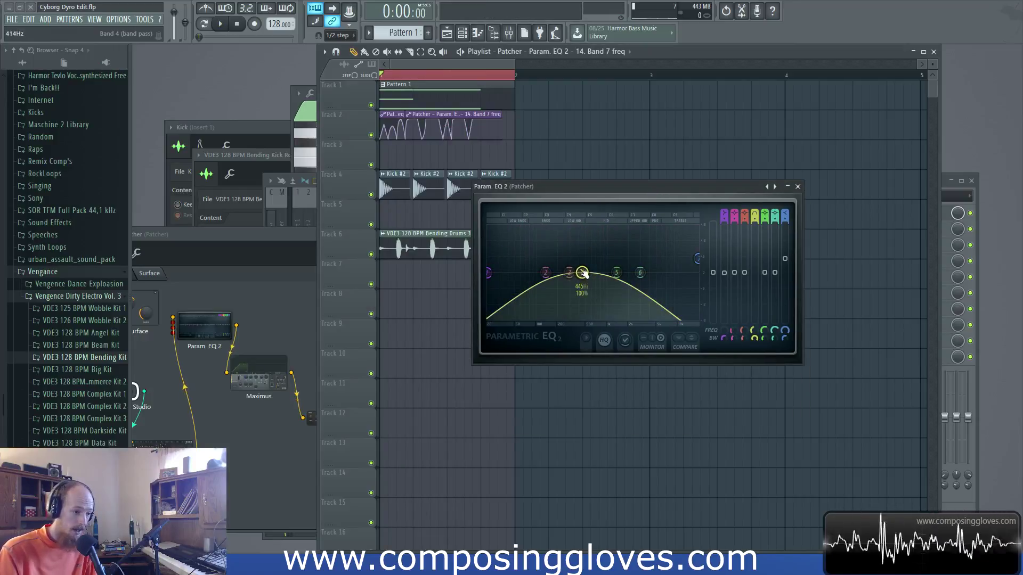
drag(289, 239, 375, 139)
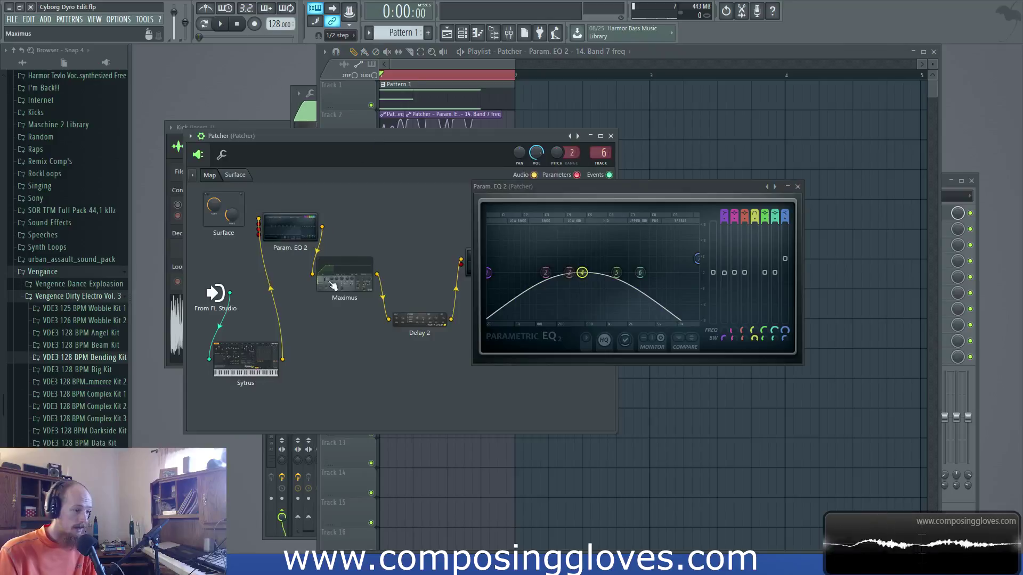
- Open Maximus from the Patcher map, review its mid, low, high and master band curves, and close it
double_click(354, 280)
drag(389, 238, 435, 193)
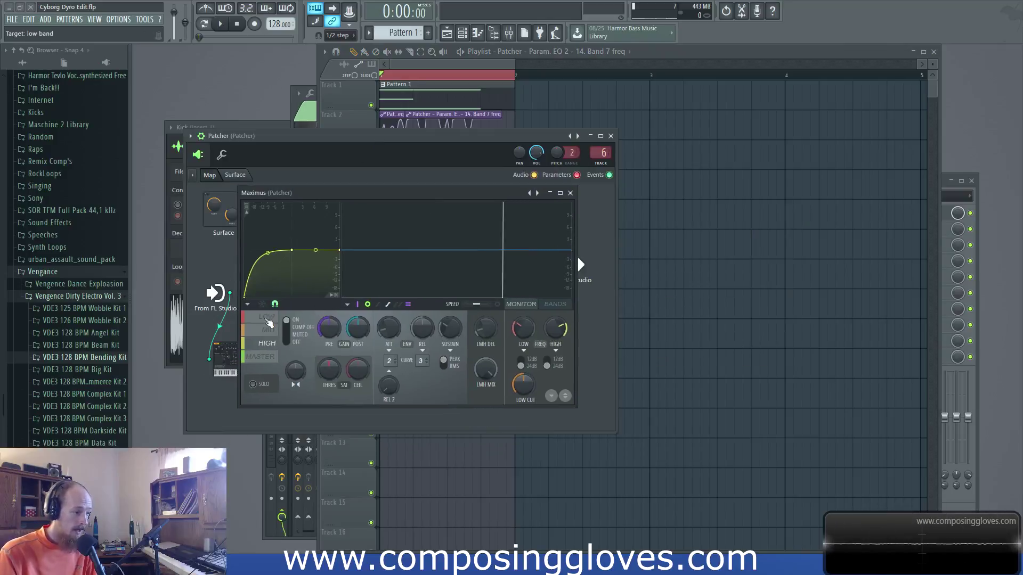
click(269, 331)
click(267, 317)
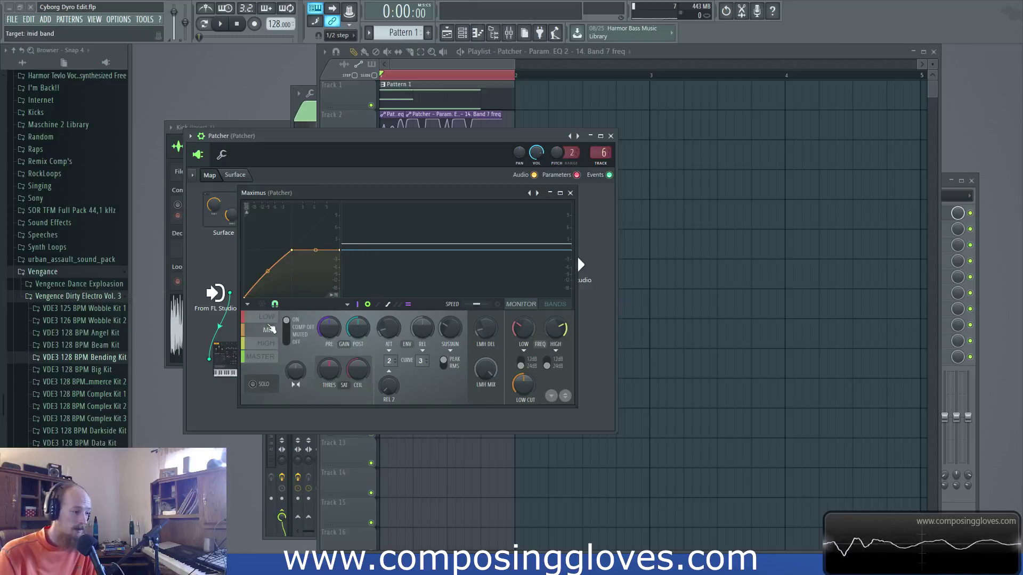
click(268, 352)
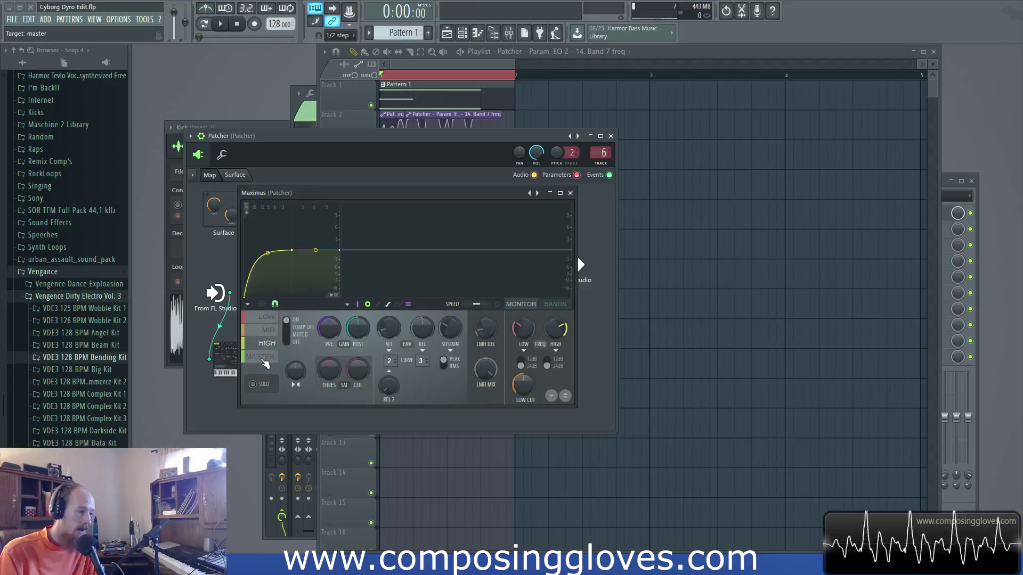
click(261, 356)
click(570, 193)
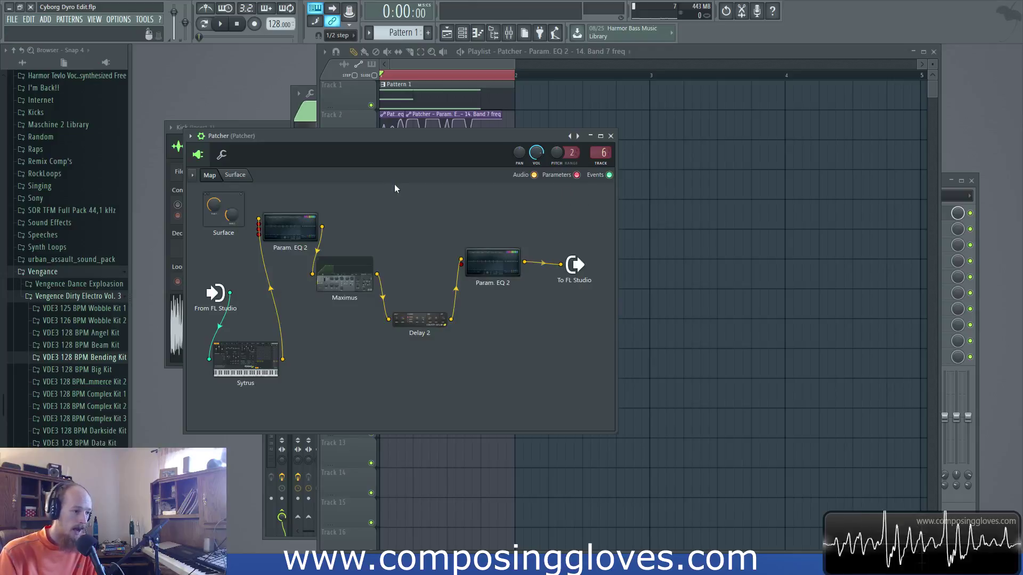
- Open Delay 2 in Patcher and place its window above the effect chain
click(419, 319)
drag(350, 235, 431, 145)
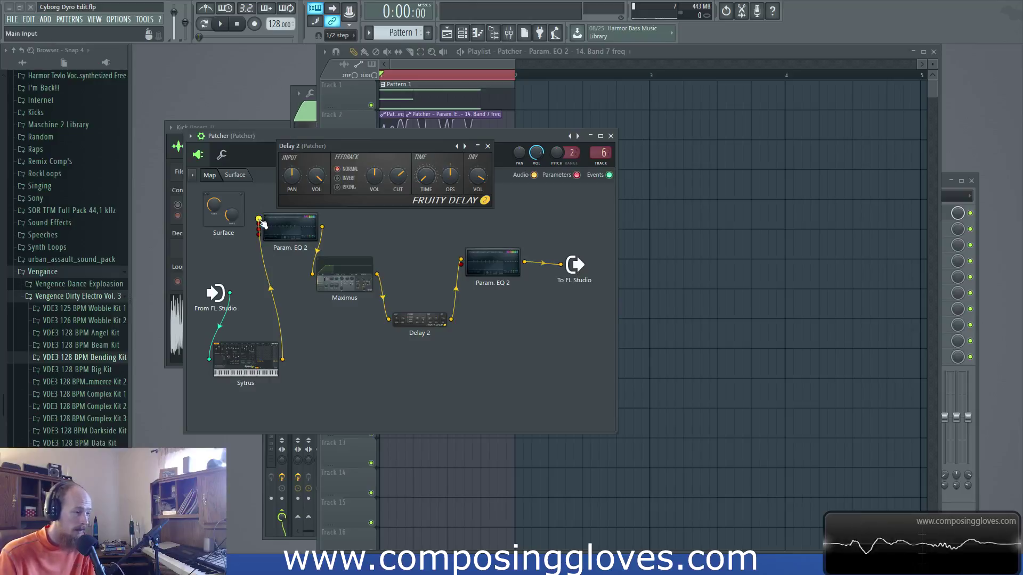
- Try rerouting the Patcher chain with Delay 2 directly after Sytrus, followed by the first Param. EQ 2 and Maximus
drag(286, 234, 304, 320)
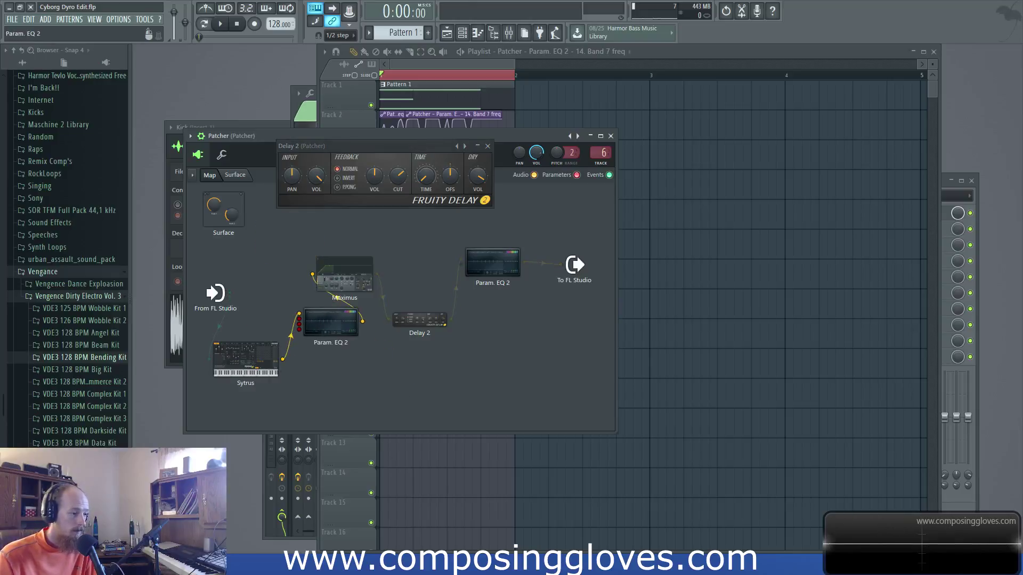
drag(426, 325, 408, 341)
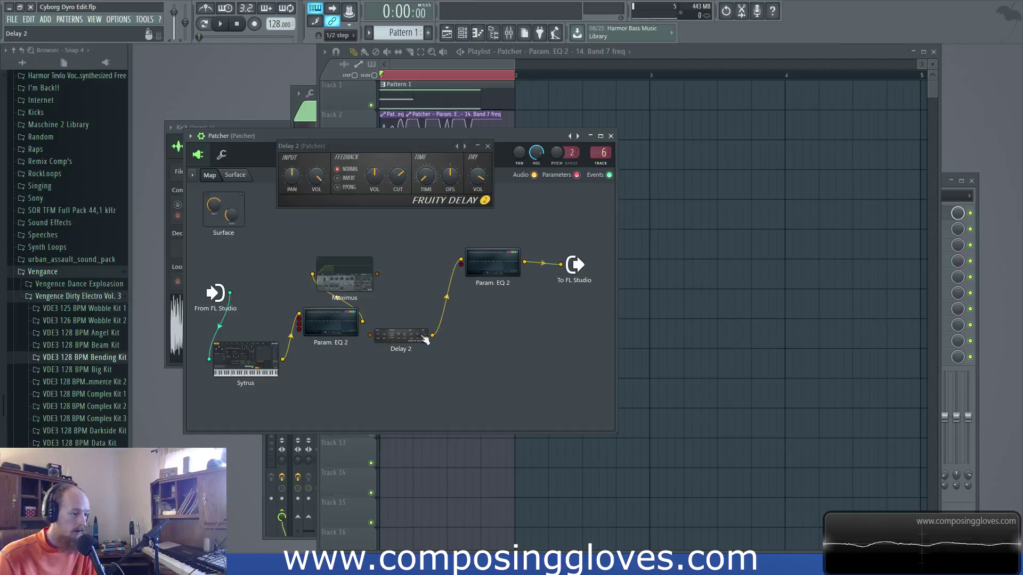
drag(432, 335, 445, 299)
drag(462, 260, 434, 267)
drag(400, 334, 325, 357)
mouse_move(331, 322)
mouse_down()
mouse_move(351, 309)
mouse_move(366, 326)
mouse_move(335, 319)
mouse_move(319, 271)
mouse_move(397, 283)
mouse_up()
- Play the loop twice to hear the bass with Delay 2 placed ahead of the first EQ
key(space)
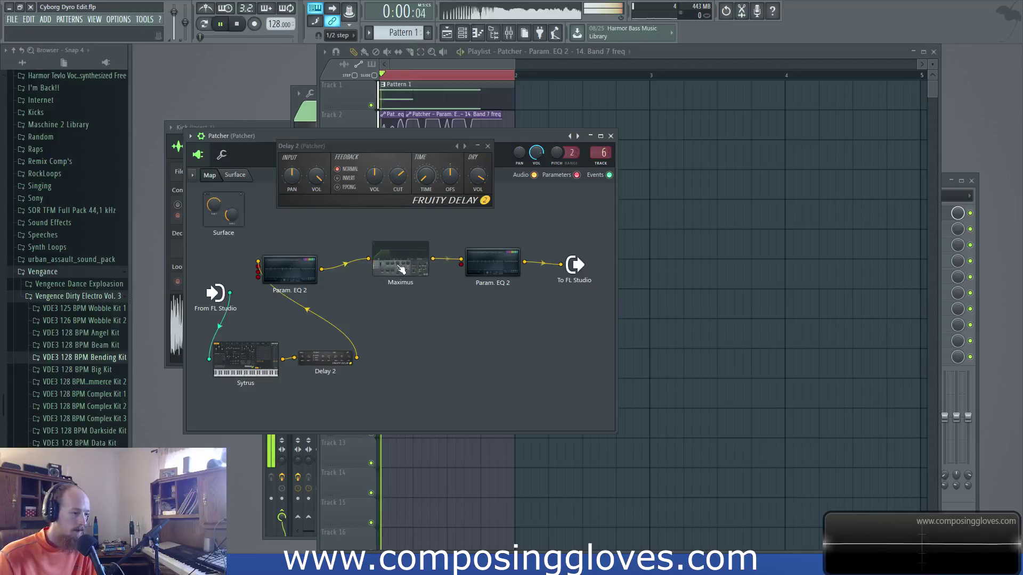
key(space)
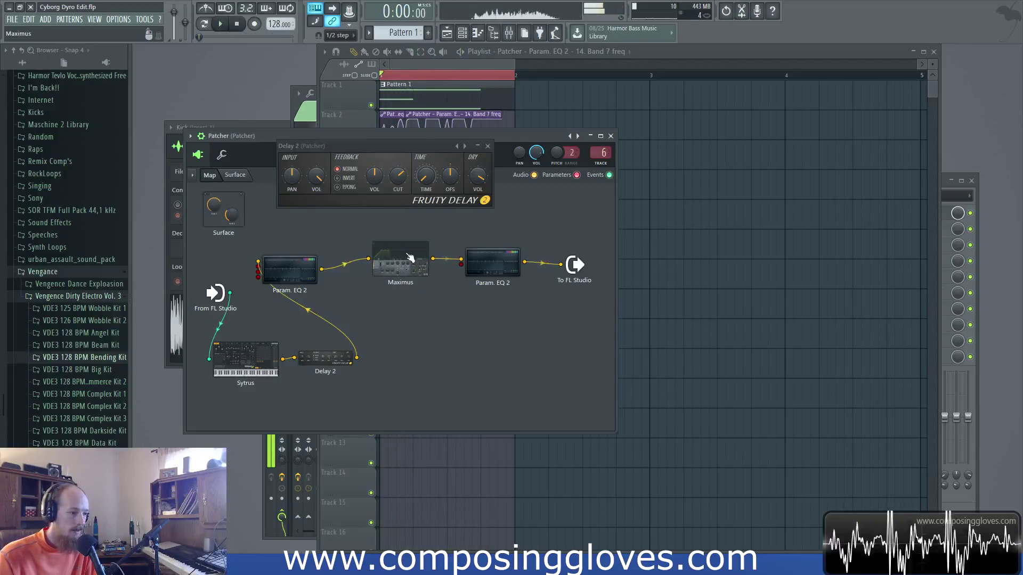
key(space)
key(space)
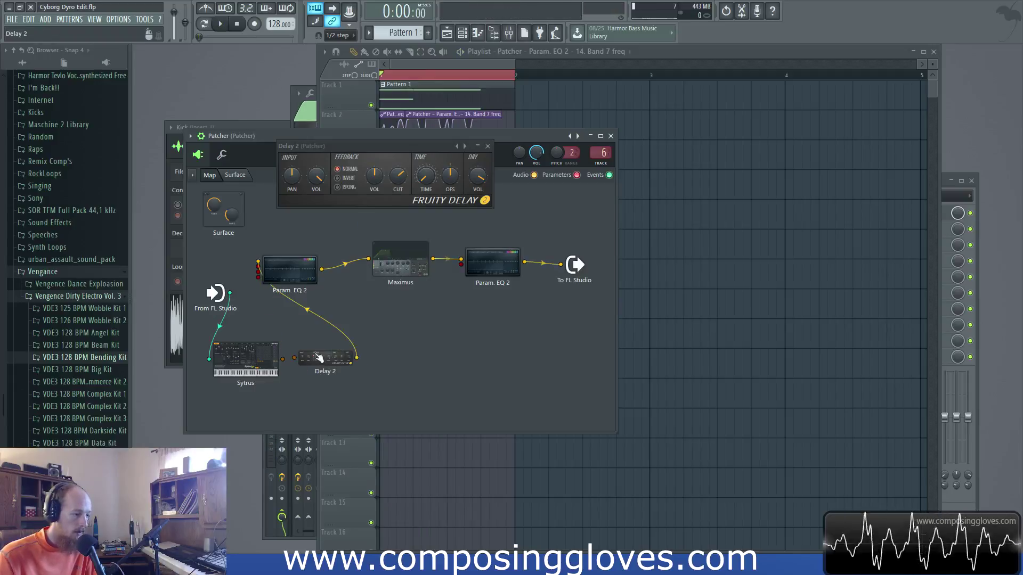
- Restore the routing from Sytrus through Param. EQ 2, Maximus and Delay 2 to the last Param. EQ 2, and audition it
drag(258, 262, 298, 320)
drag(305, 355, 470, 315)
drag(406, 261, 461, 259)
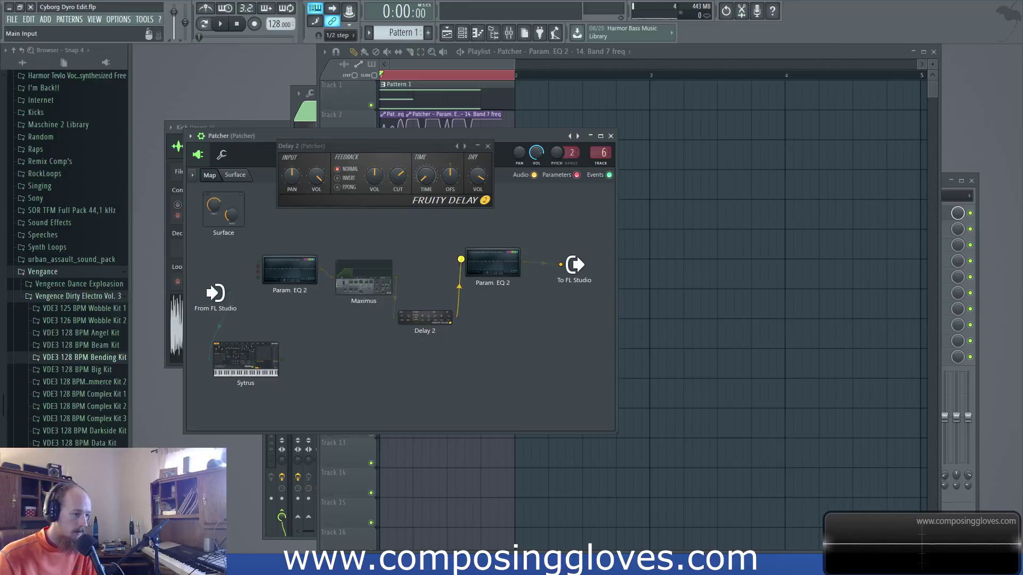
drag(258, 262, 283, 360)
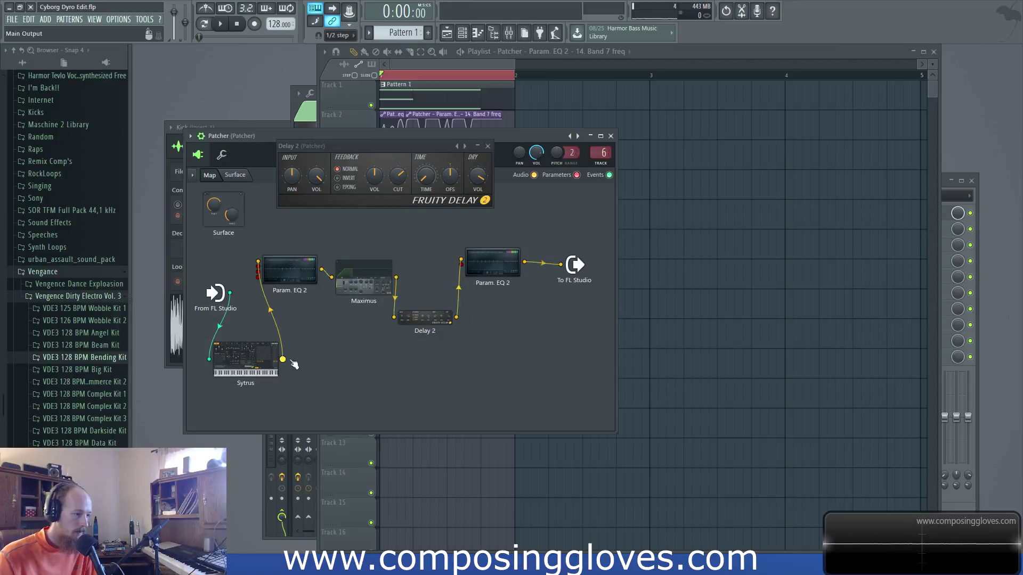
key(space)
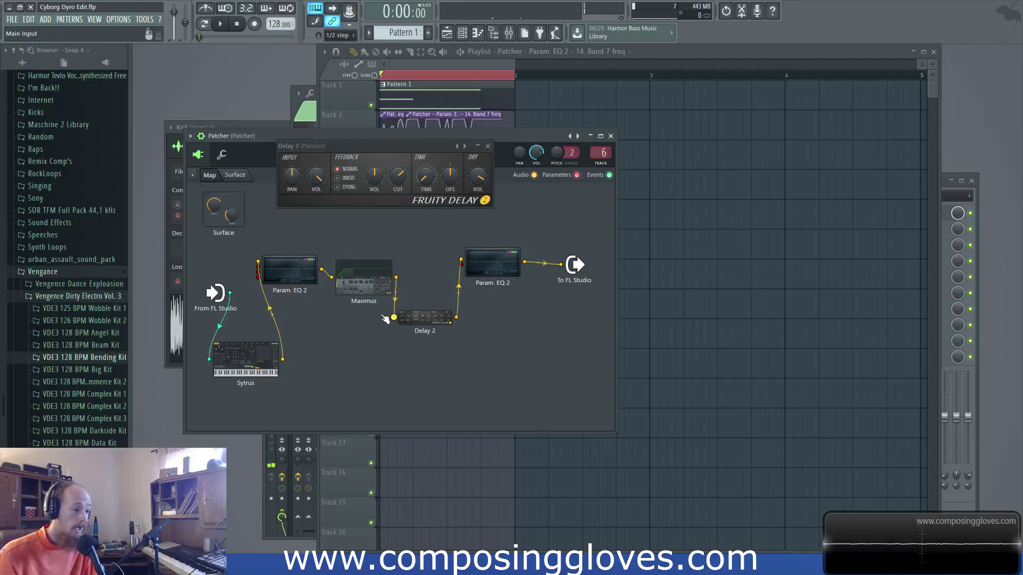
- Recheck the Maximus master band, close Maximus and show the Delay 2 settings
click(364, 283)
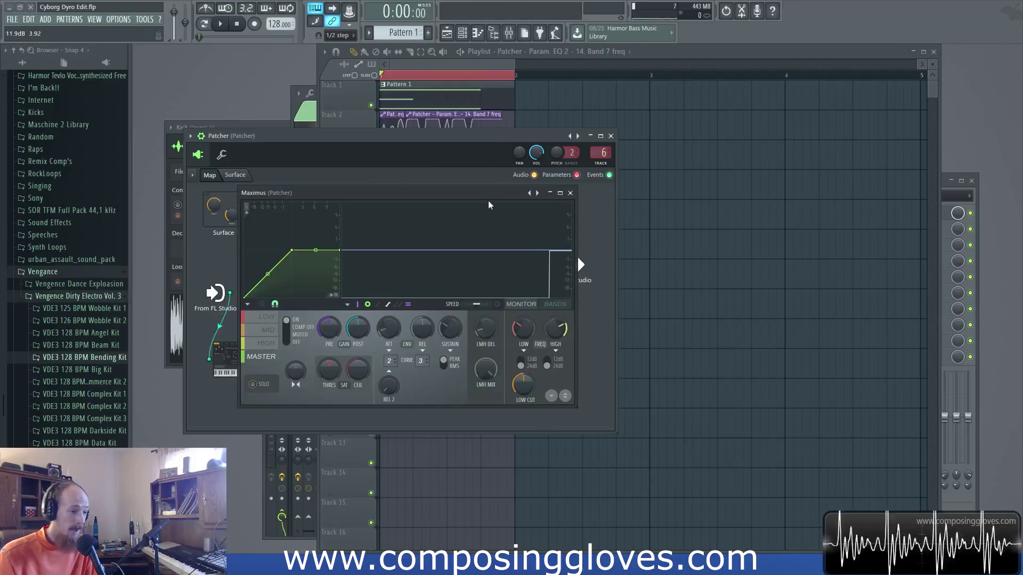
click(570, 193)
click(424, 319)
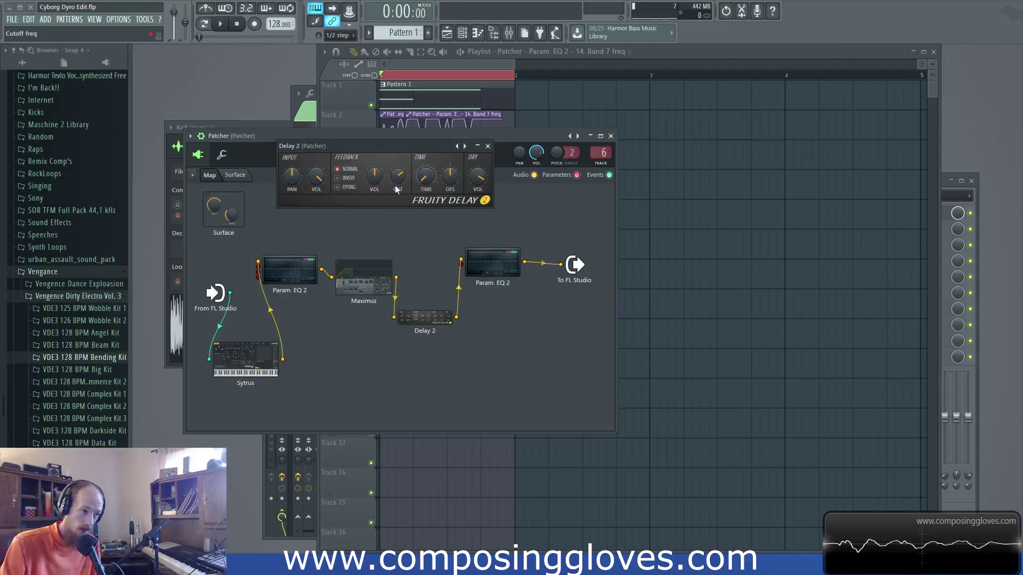
- Open the final Param. EQ 2 in the chain, play the loop to examine its curve and spectrum, and close it
click(479, 263)
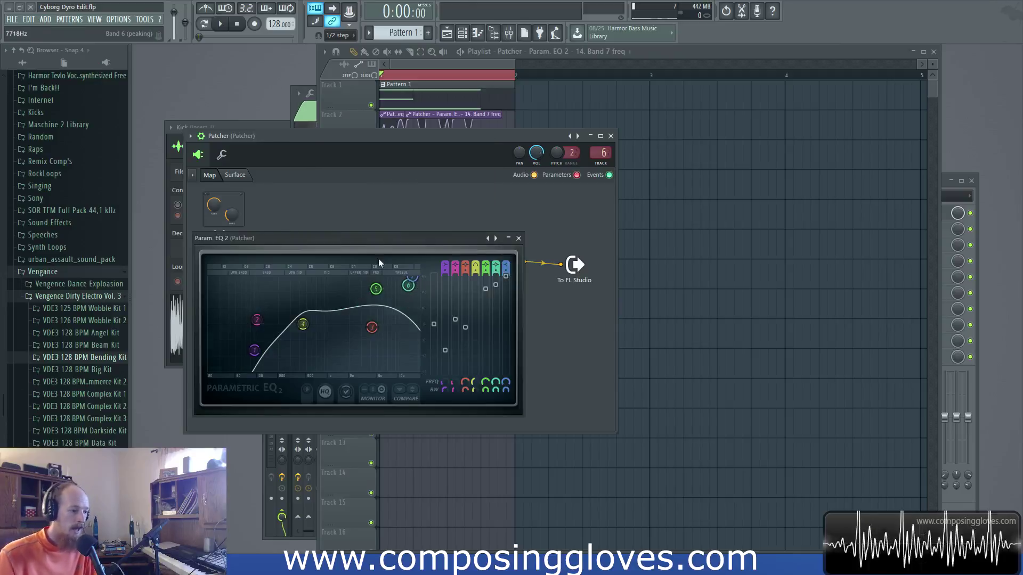
drag(398, 238, 593, 129)
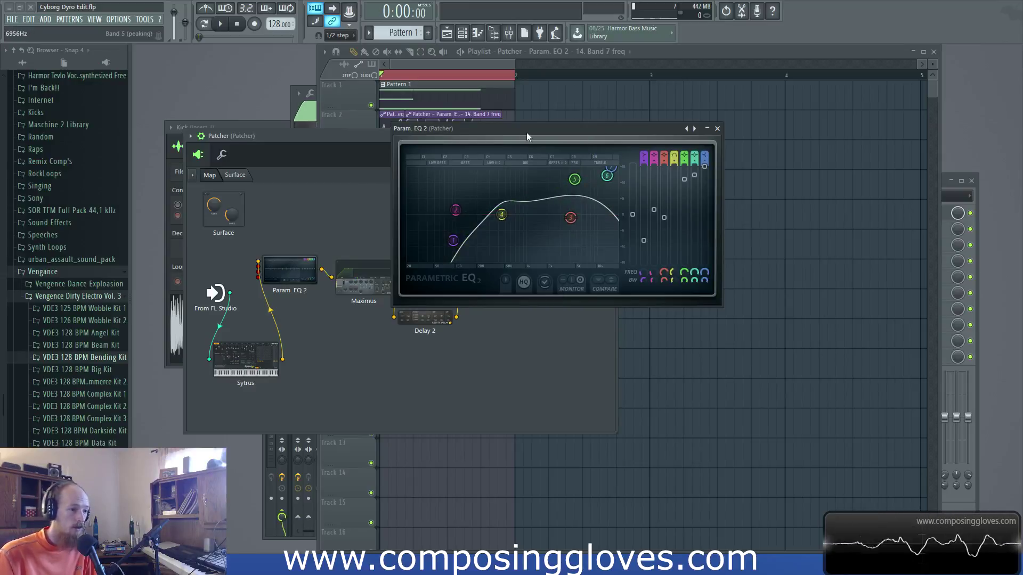
drag(578, 136, 513, 142)
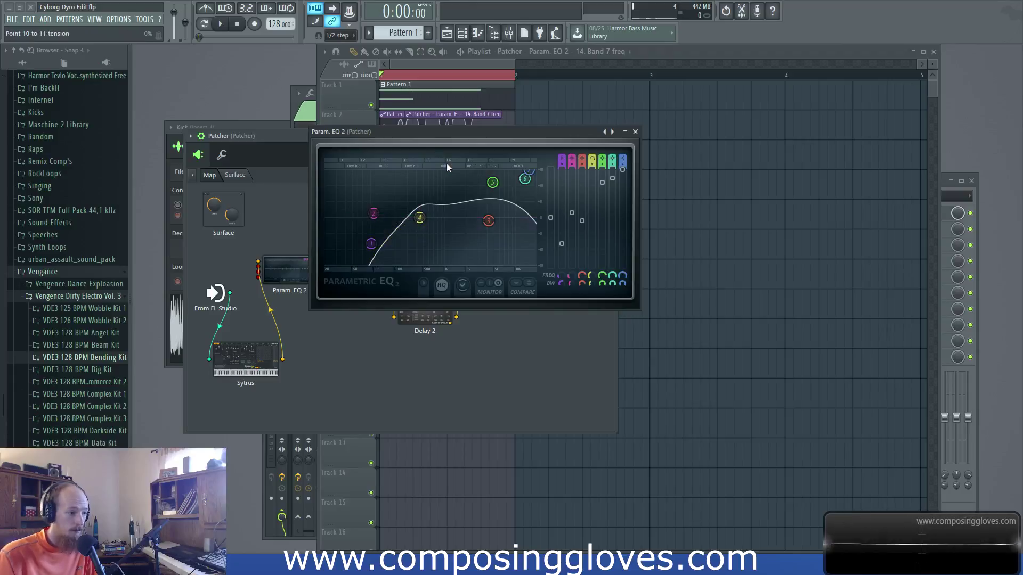
click(452, 58)
key(space)
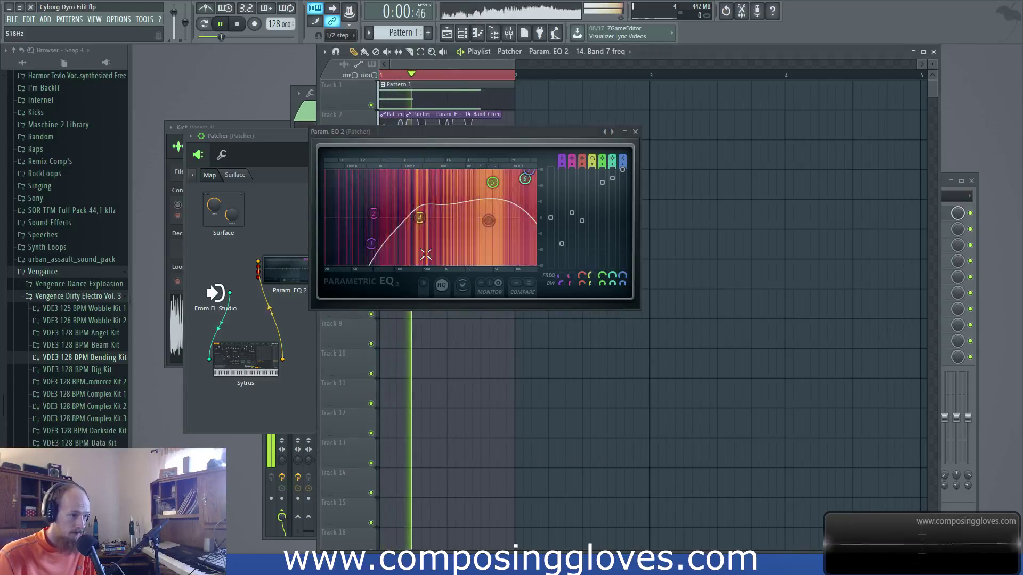
key(space)
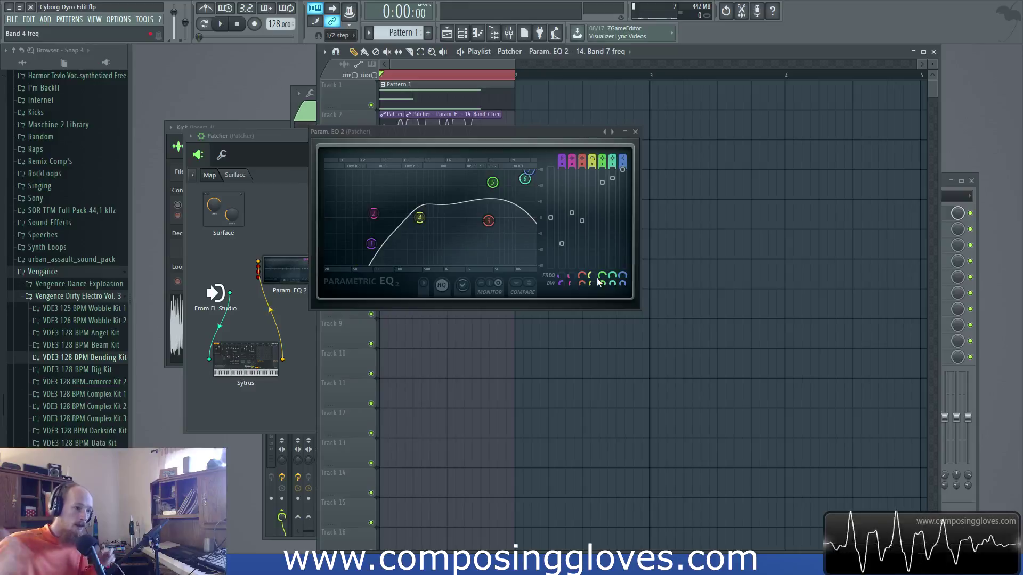
click(635, 132)
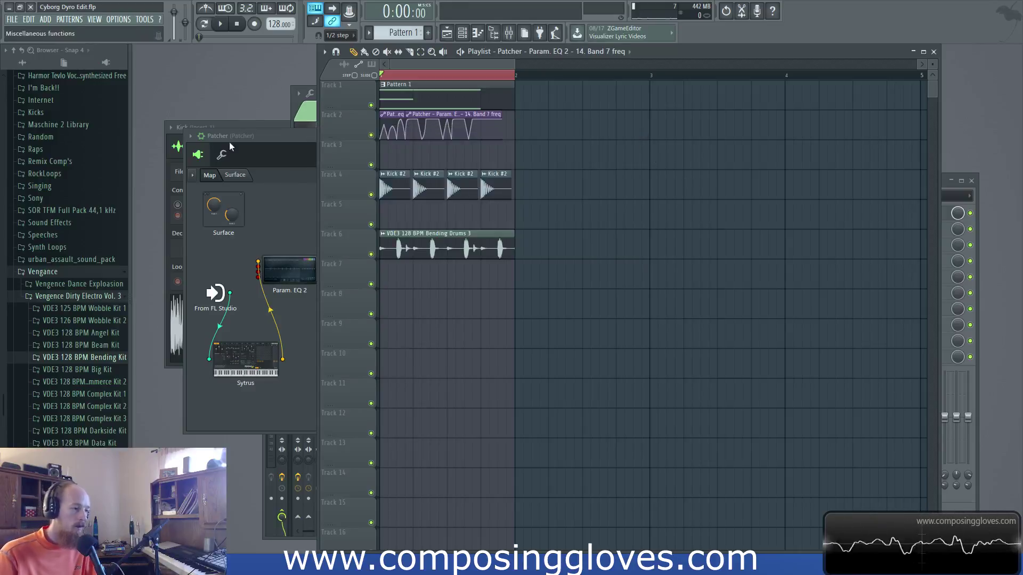
- Bring Patcher to the front, open Sytrus over its map and show the operator 1 page
click(296, 142)
click(246, 355)
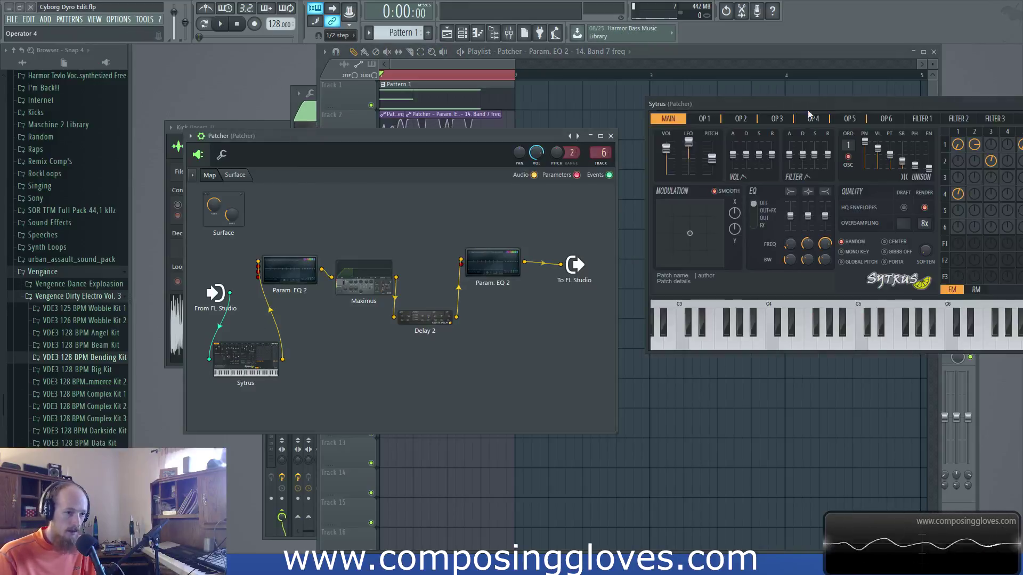
drag(809, 103, 433, 83)
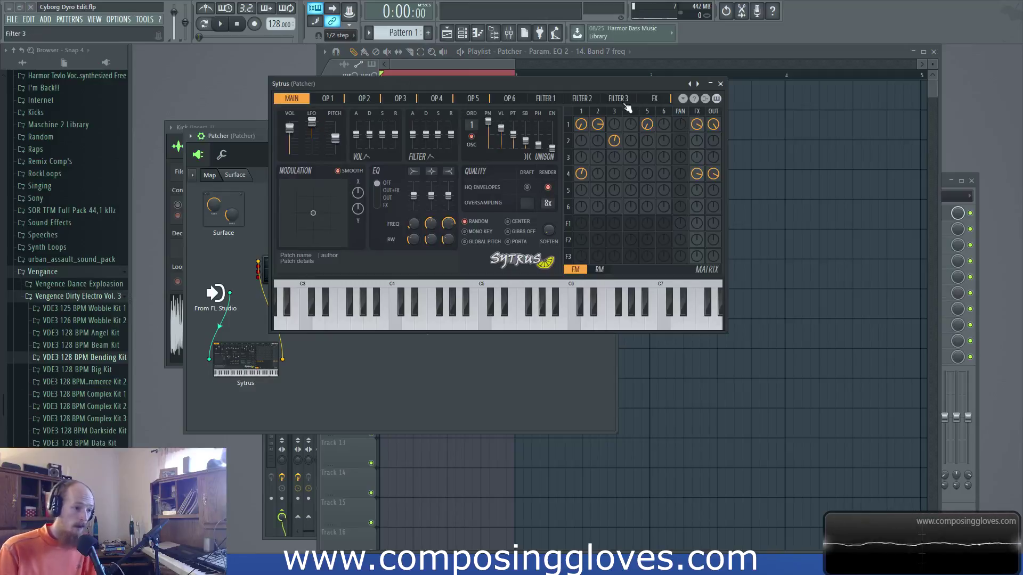
click(569, 125)
drag(432, 81, 418, 114)
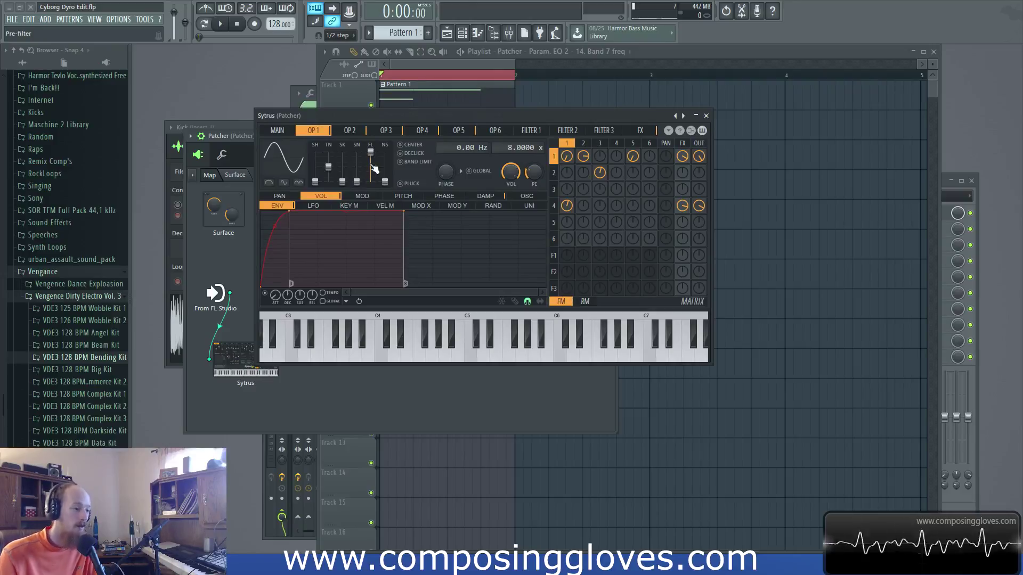
- Look through Sytrus operators 3, 6 and 2, and return to operator 1
click(600, 142)
click(649, 143)
click(582, 143)
click(565, 143)
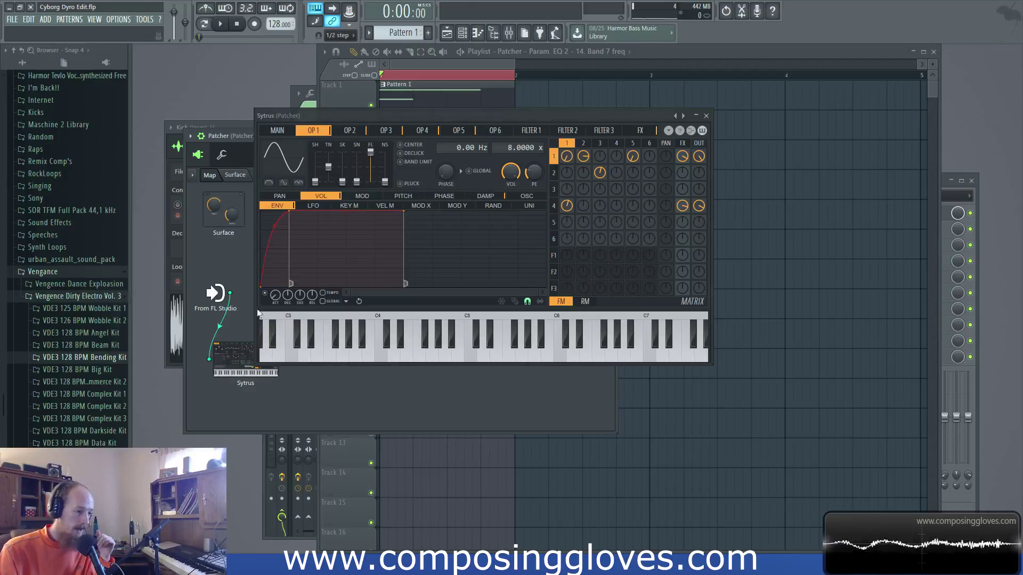
- Uncover the Patcher map to show the Delay 2 time setting, and bring Sytrus back over the map
drag(449, 115, 648, 116)
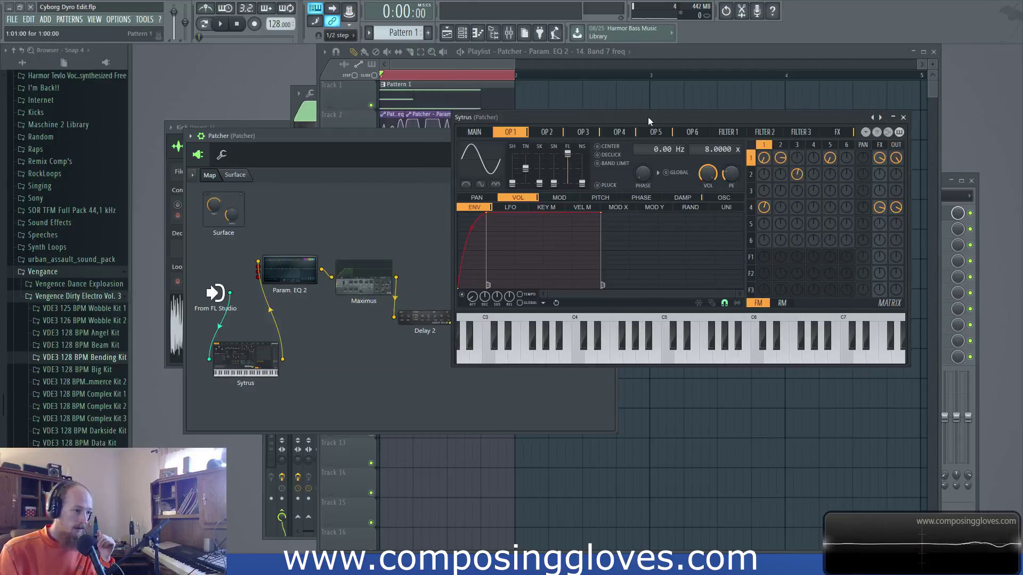
click(415, 323)
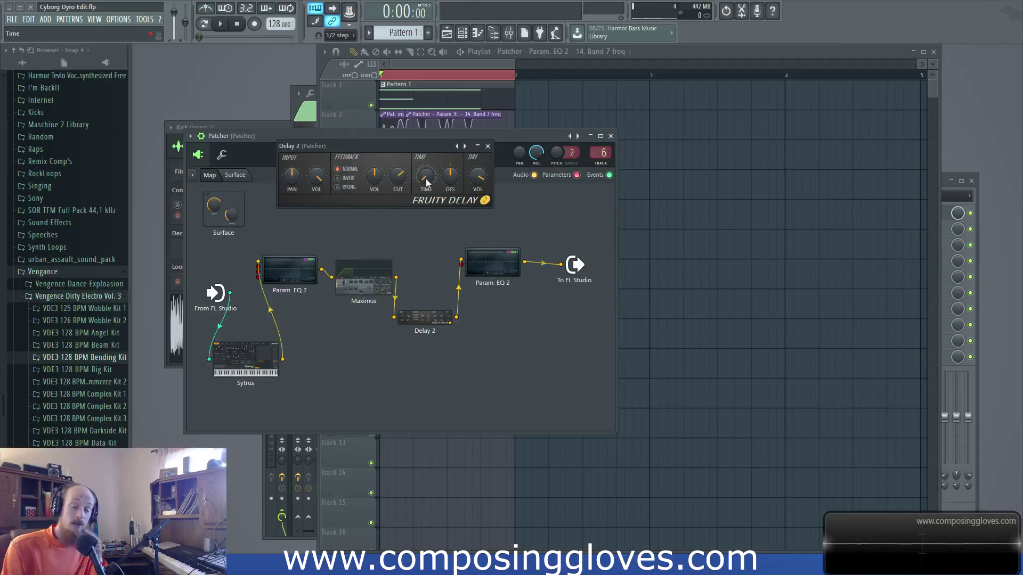
click(239, 373)
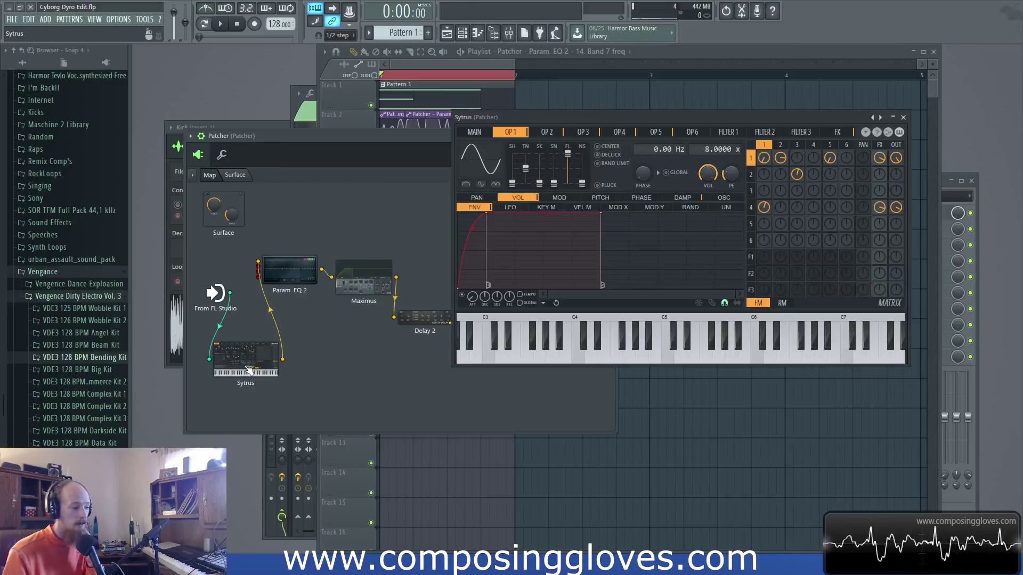
drag(626, 120, 479, 89)
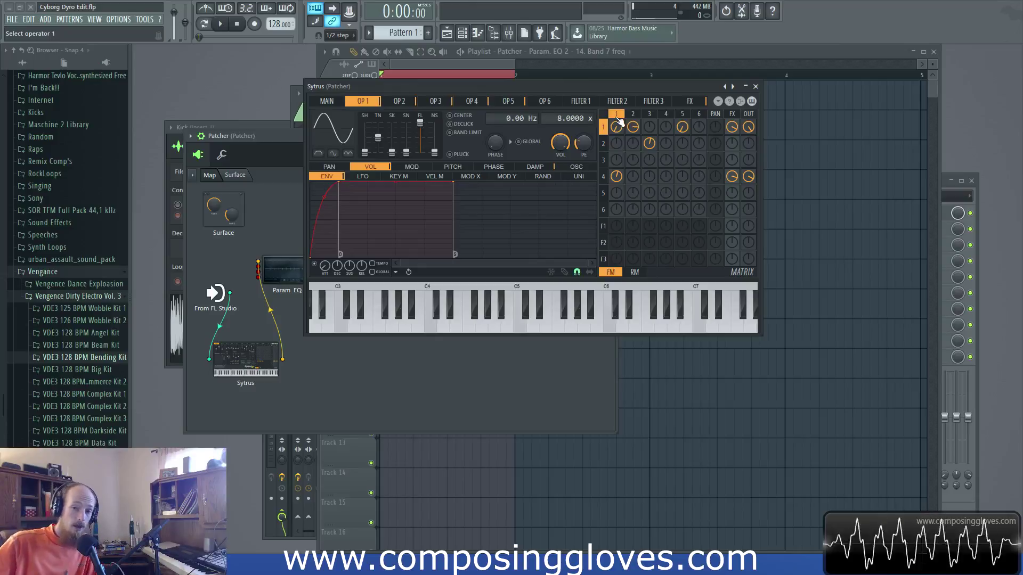
- Examine the Sytrus operators used in the matrix, checking 2, 3, 5 and 4 against operator 1
click(638, 115)
click(650, 115)
click(682, 115)
click(650, 115)
click(633, 115)
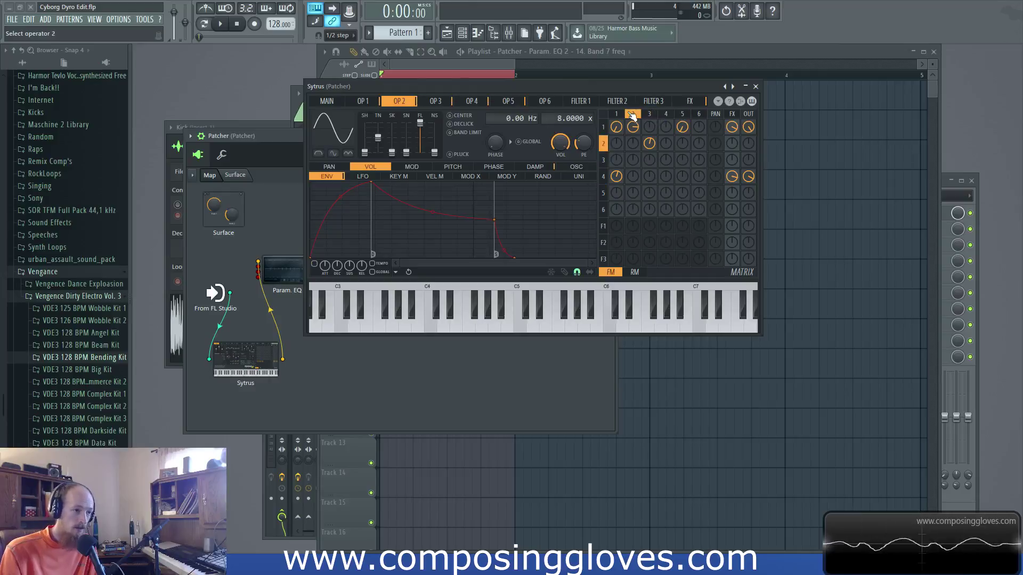
click(616, 116)
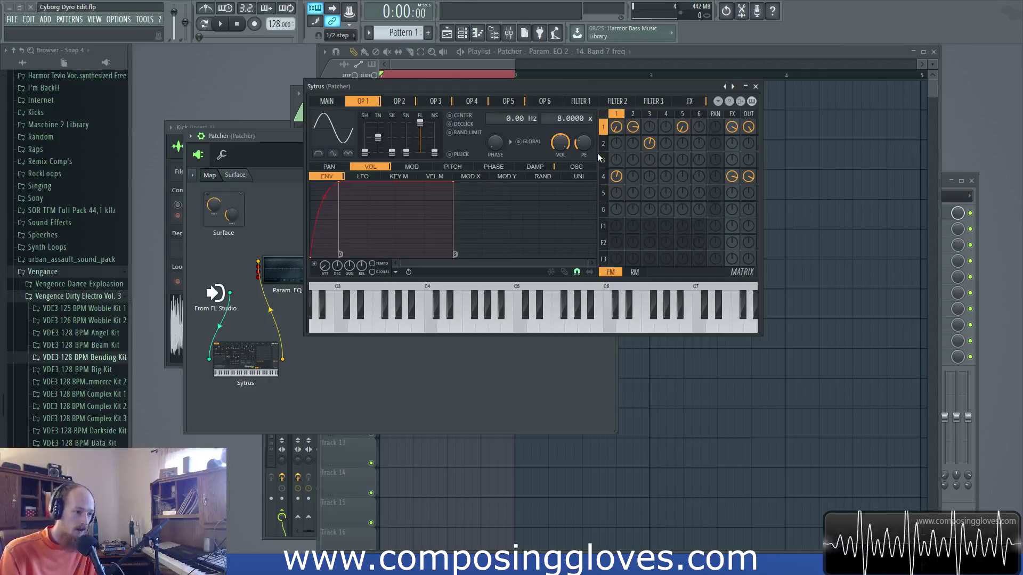
click(603, 176)
click(607, 126)
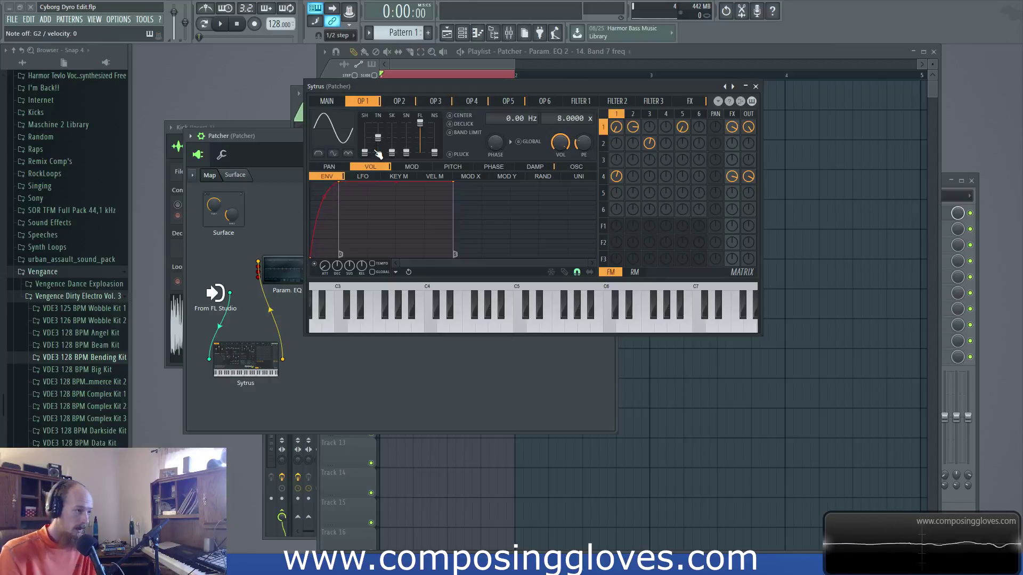
- Show the channel rack's Unsorted group beside Sytrus and select the Patcher channel
key(F6)
drag(643, 87, 546, 125)
click(723, 82)
click(718, 127)
click(752, 171)
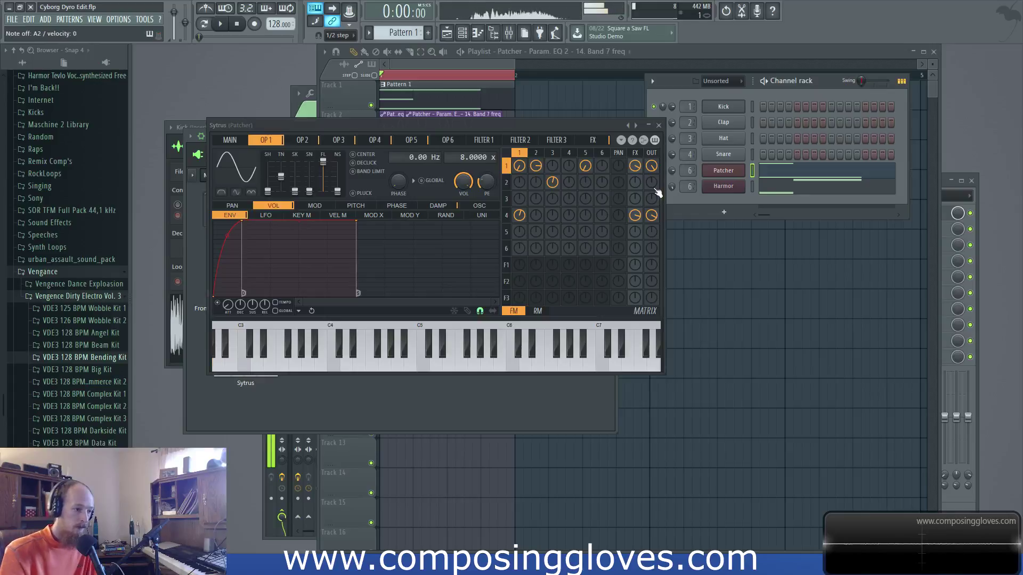
- Move the Sytrus window up beside the channel rack and compare operator 2 with operator 1
drag(549, 127, 567, 98)
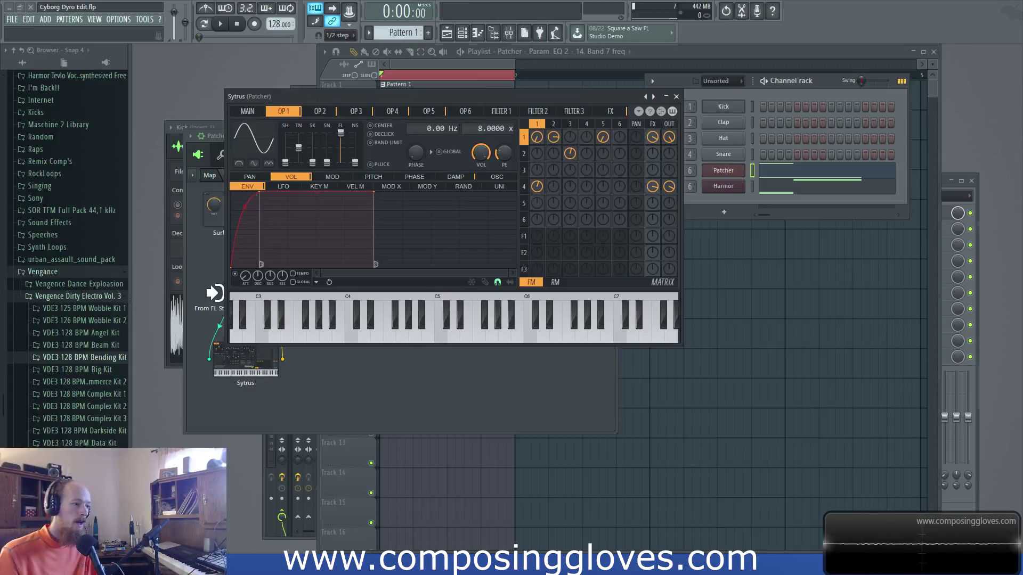
click(554, 125)
click(537, 125)
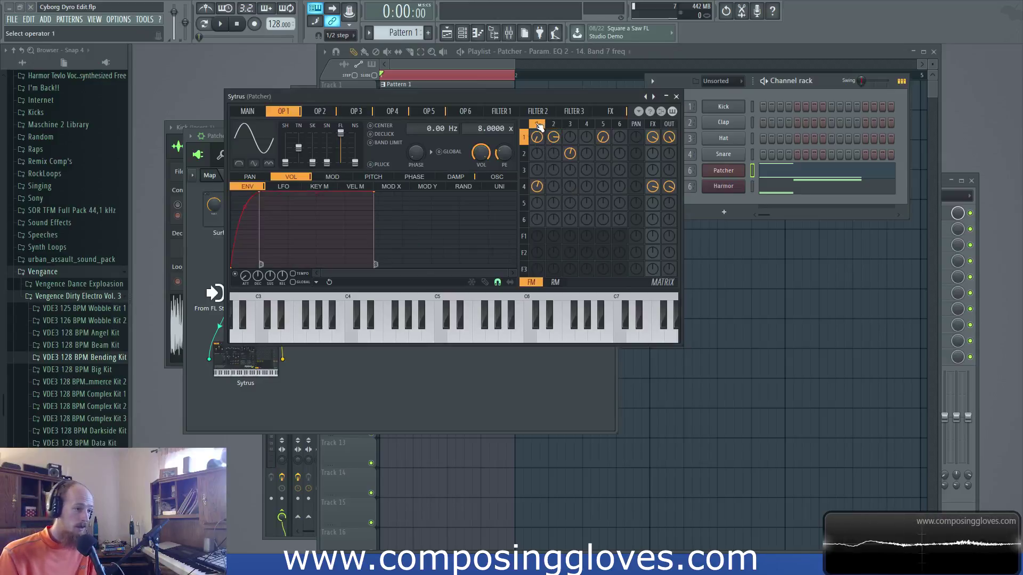
- Move the Sytrus window to reveal the playlist pattern behind it, and compare operators 1 and 2 in the matrix
click(236, 275)
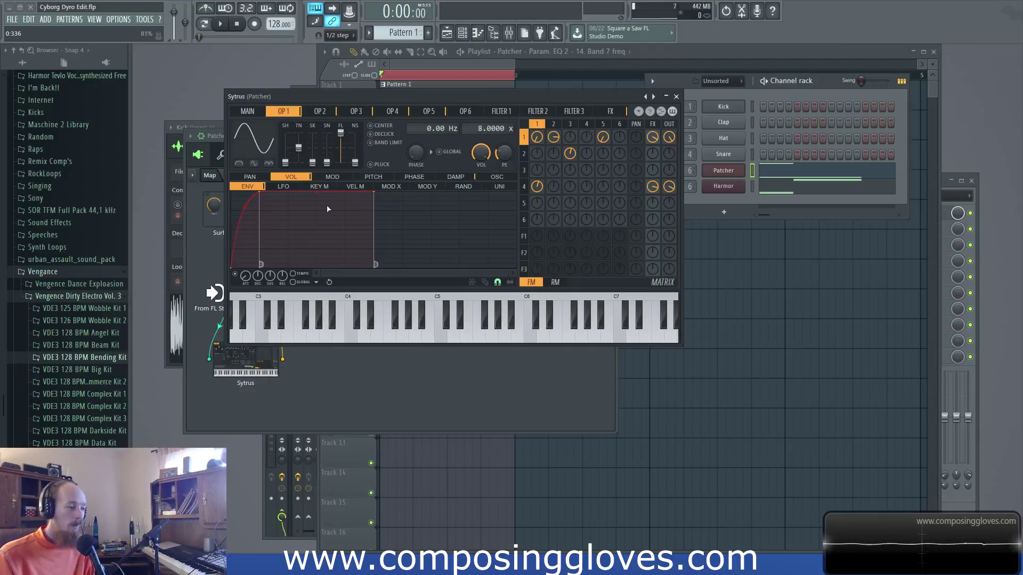
drag(441, 98, 435, 151)
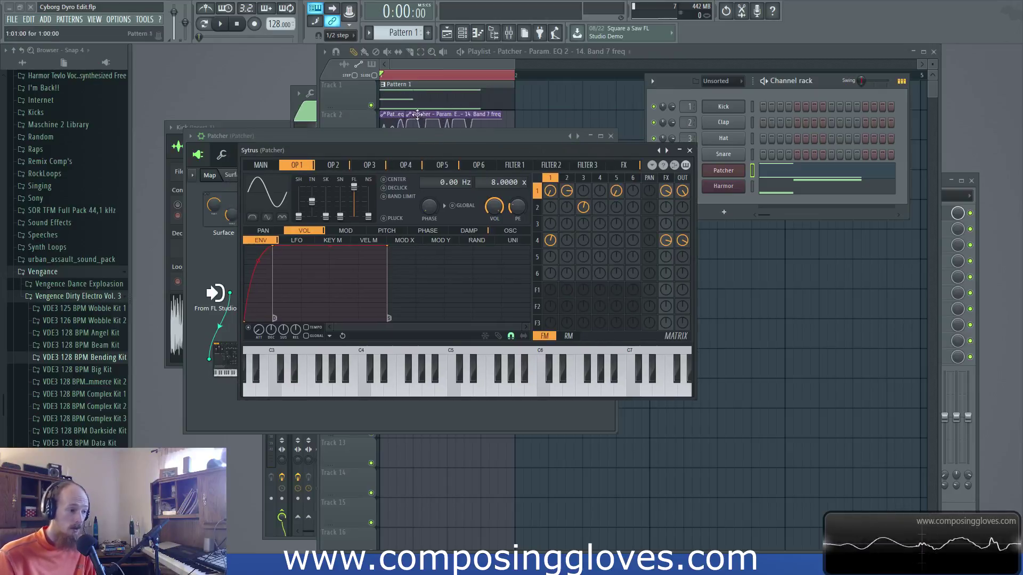
drag(475, 148, 468, 109)
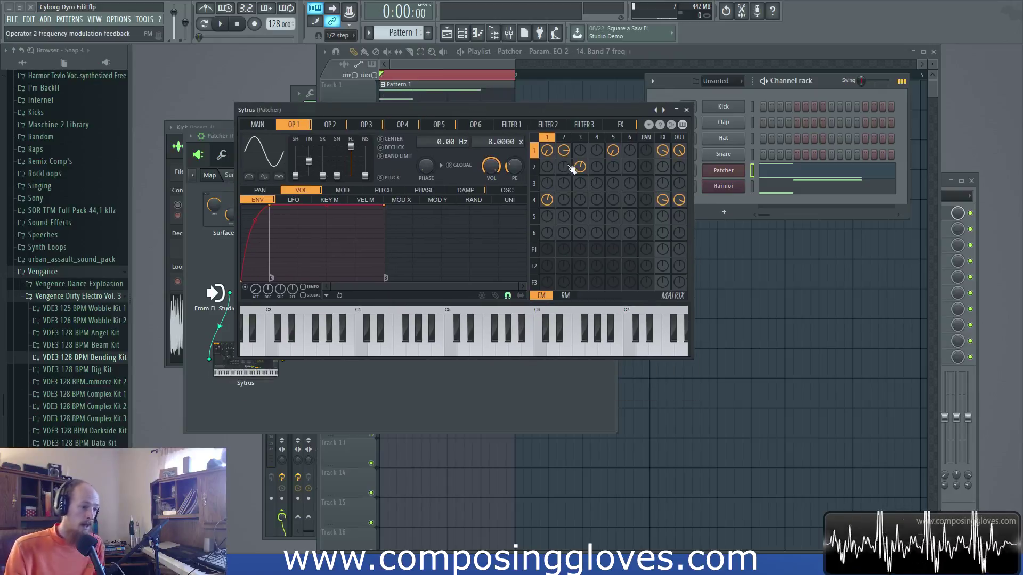
click(567, 139)
click(554, 140)
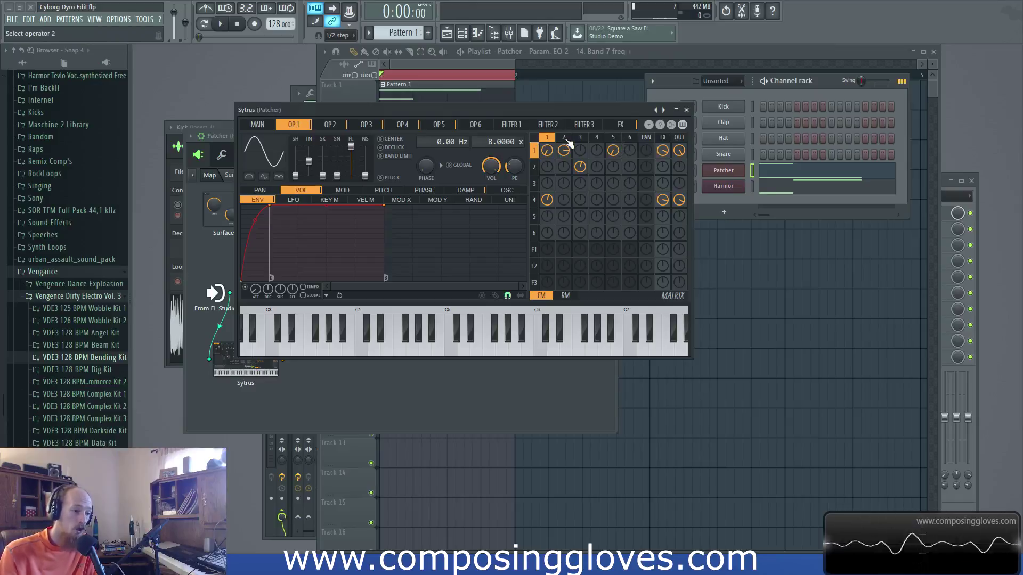
- Audition the bass with operator 5's frequency modulation of operator 1 turned off, and again with it restored
click(614, 139)
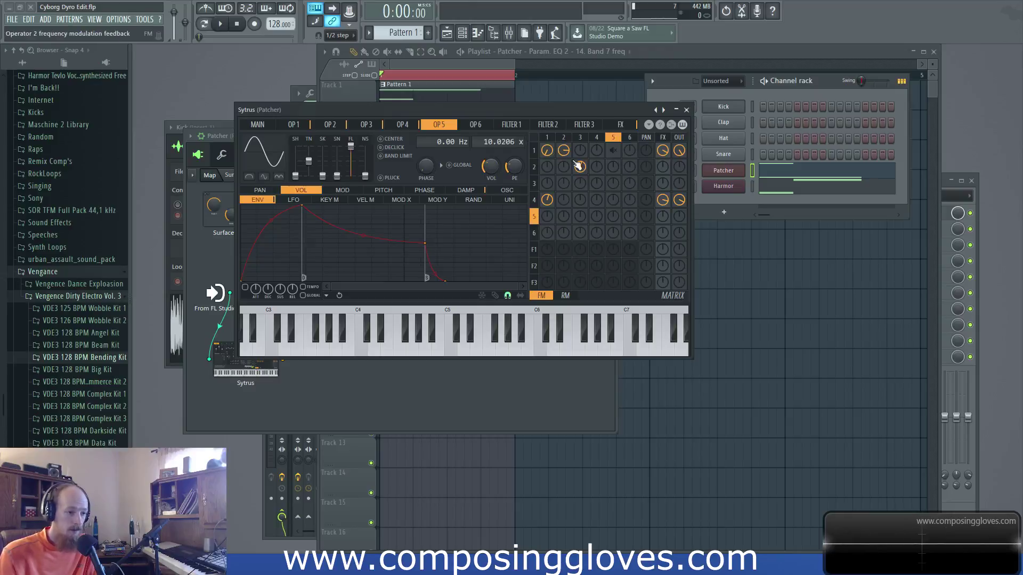
click(424, 60)
key(space)
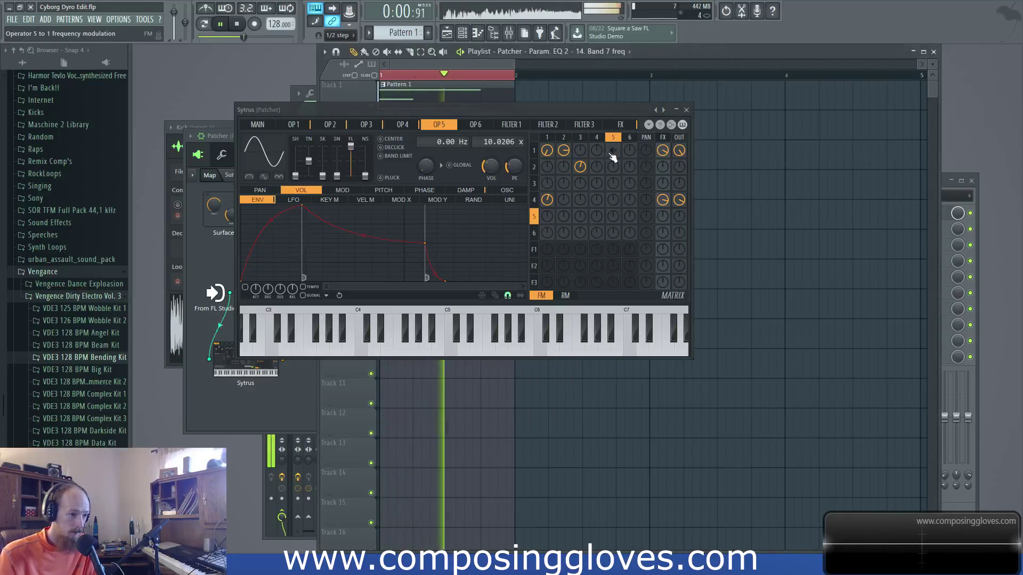
key(space)
drag(613, 157, 612, 165)
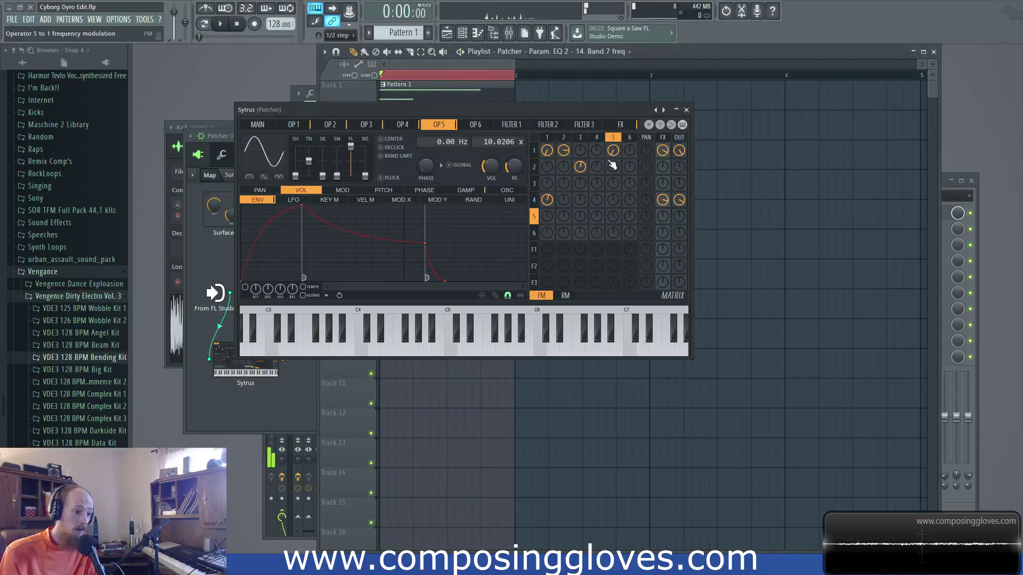
key(space)
key(space)
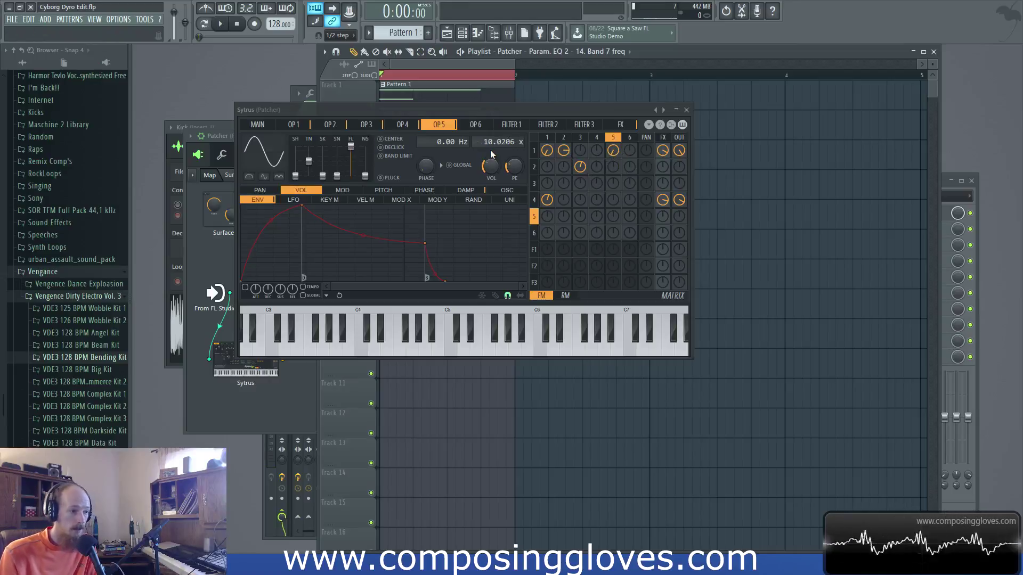
- Compare the settings of operator 1 with those of operators 2 and 5 in Sytrus
click(336, 132)
click(305, 130)
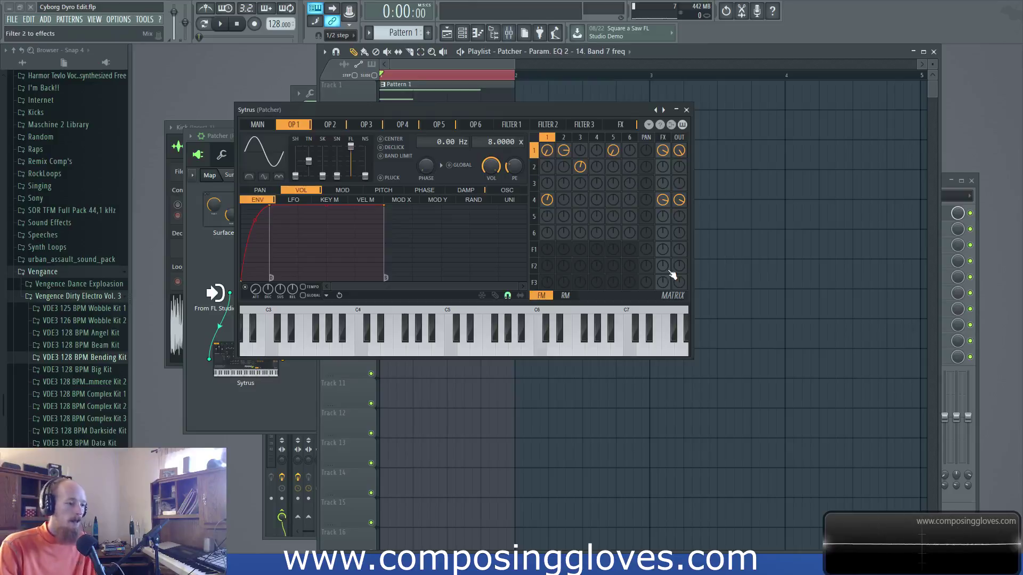
click(613, 138)
click(547, 138)
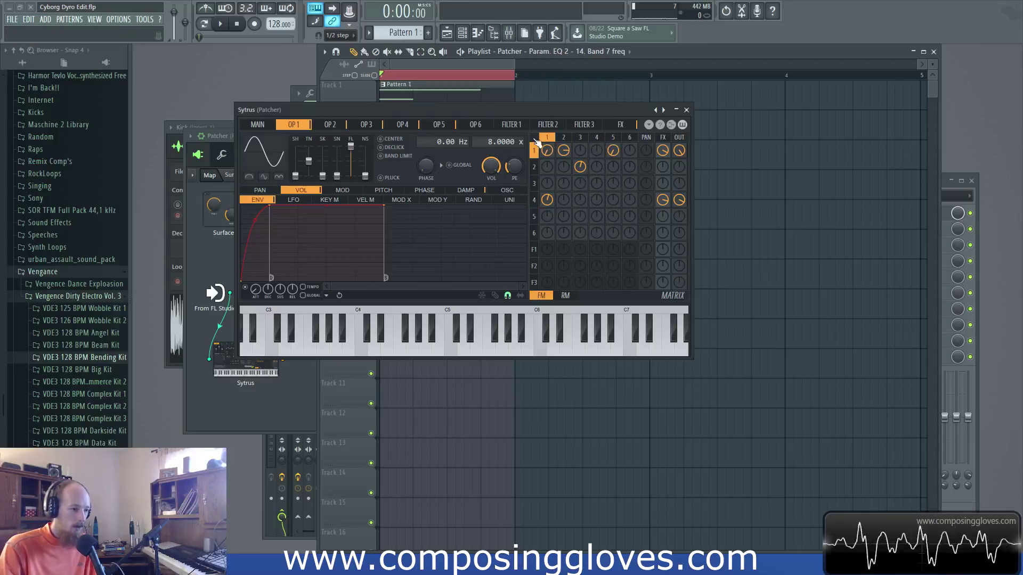
- Show the channel rack with Sytrus moved aside, and add a Massive synth channel
key(F6)
drag(404, 109, 181, 95)
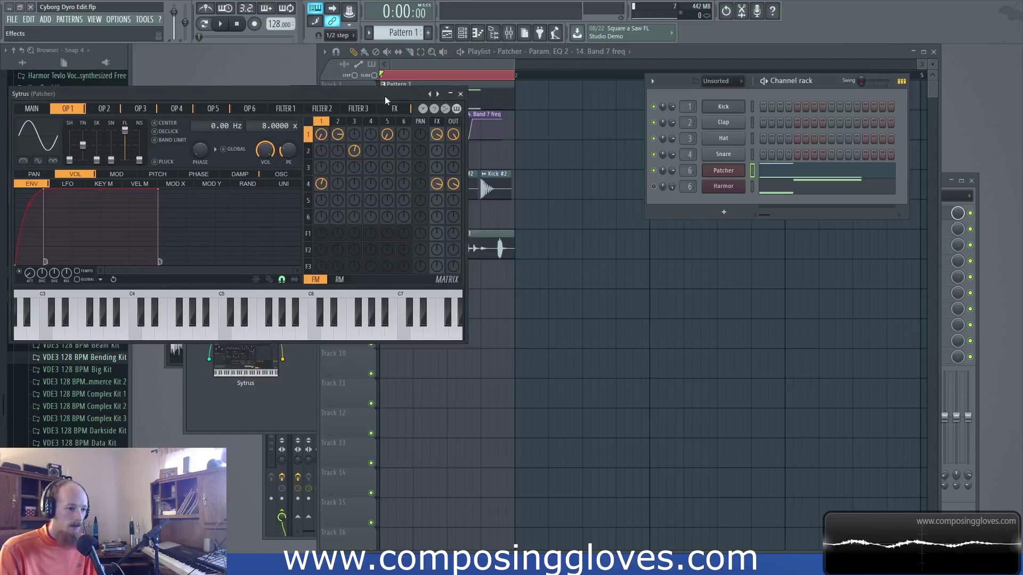
click(711, 219)
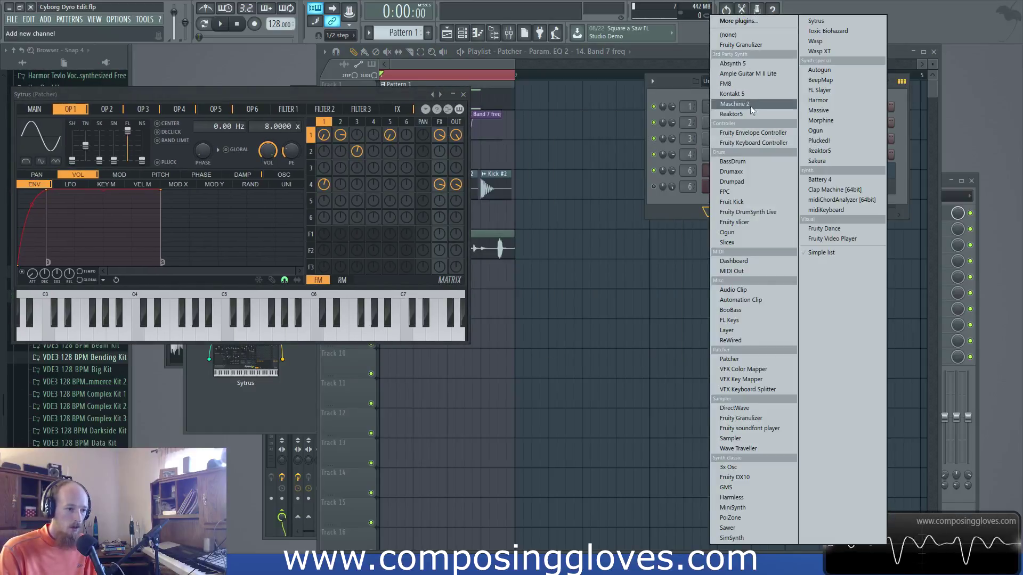
click(684, 206)
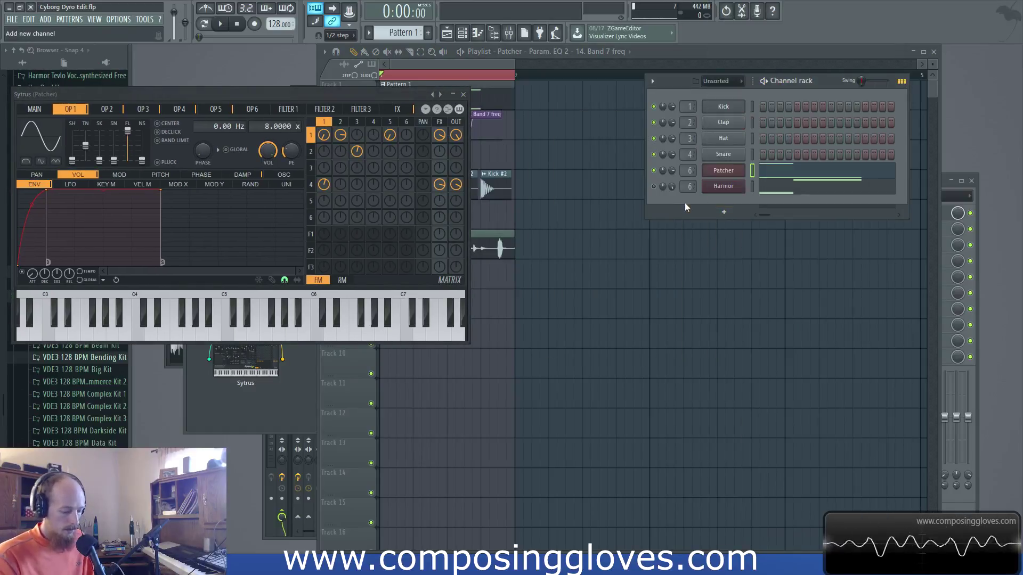
key(alt+p)
text(massive)
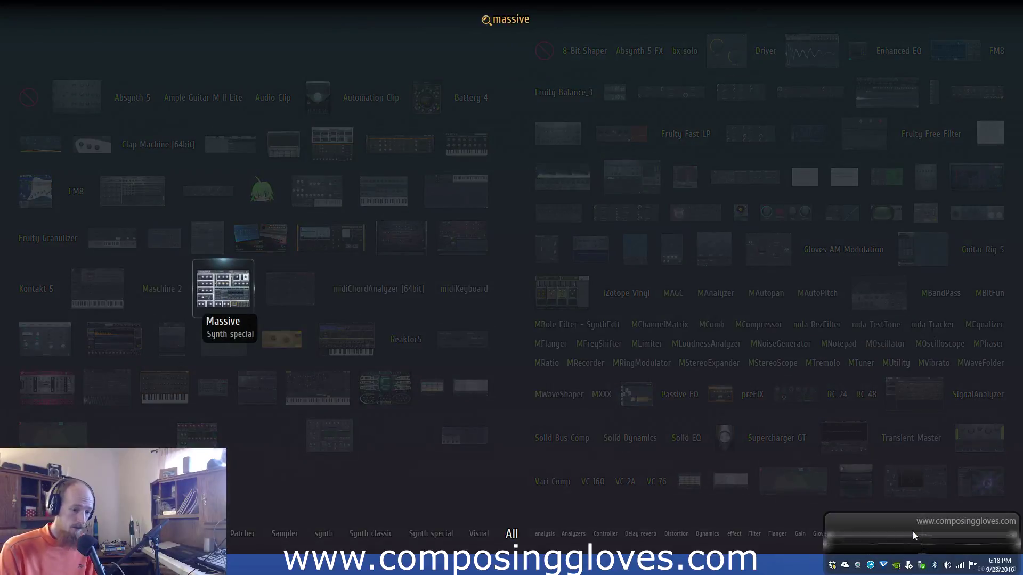
key(Return)
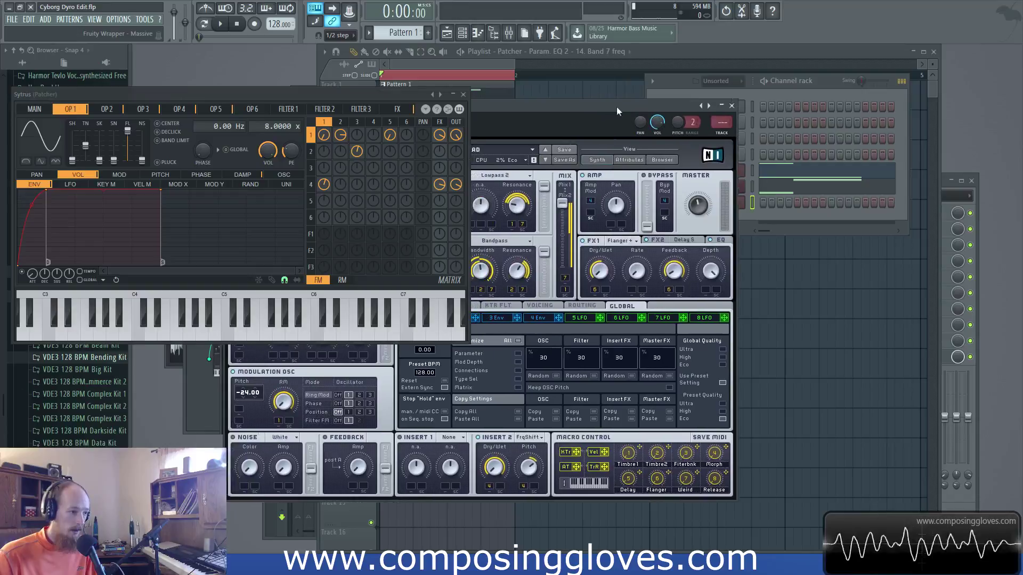
- Arrange the Massive window beside Sytrus and start a new sound in Massive
drag(388, 99, 184, 76)
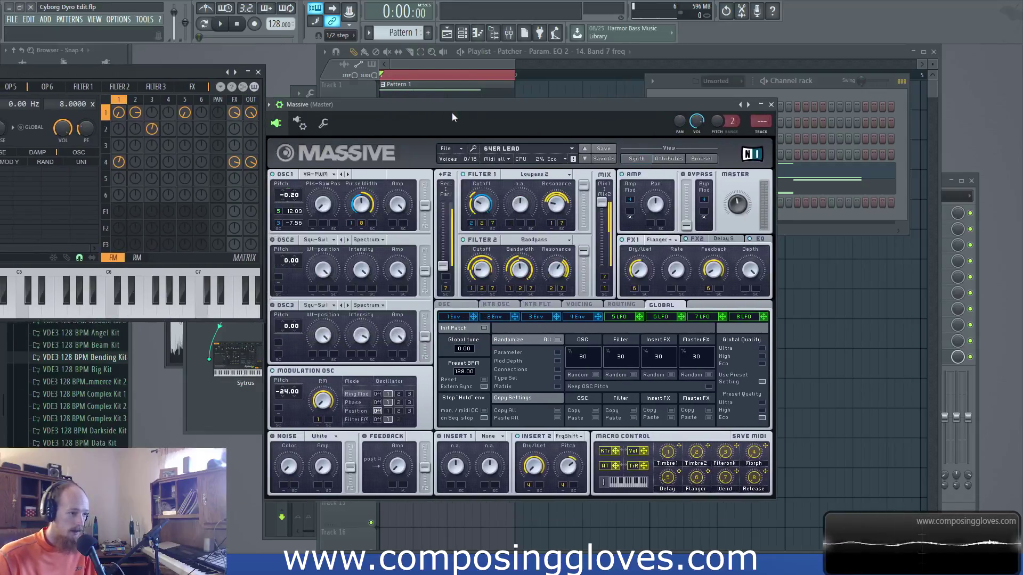
drag(451, 113, 459, 90)
click(455, 125)
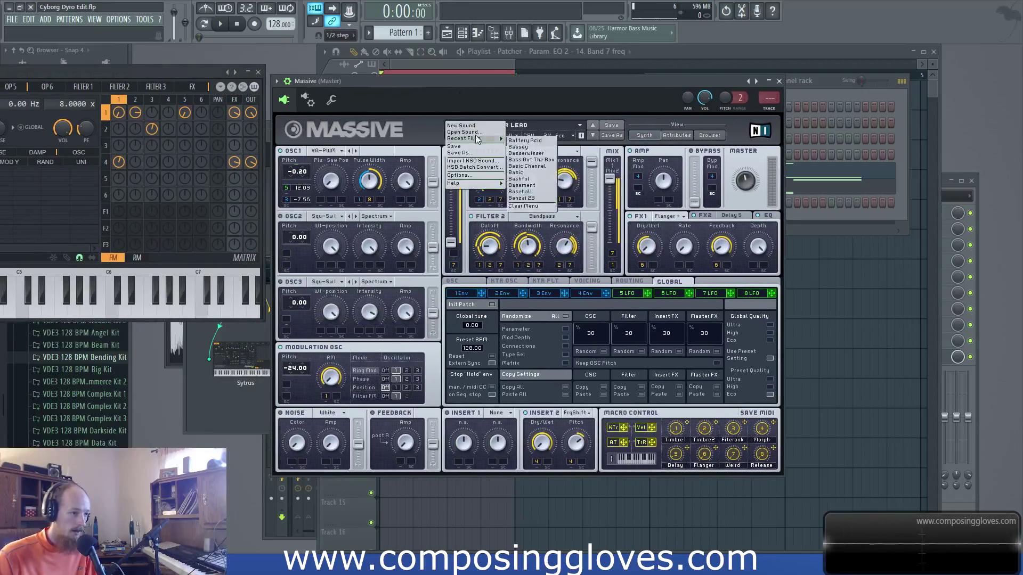
click(481, 126)
drag(533, 89, 584, 67)
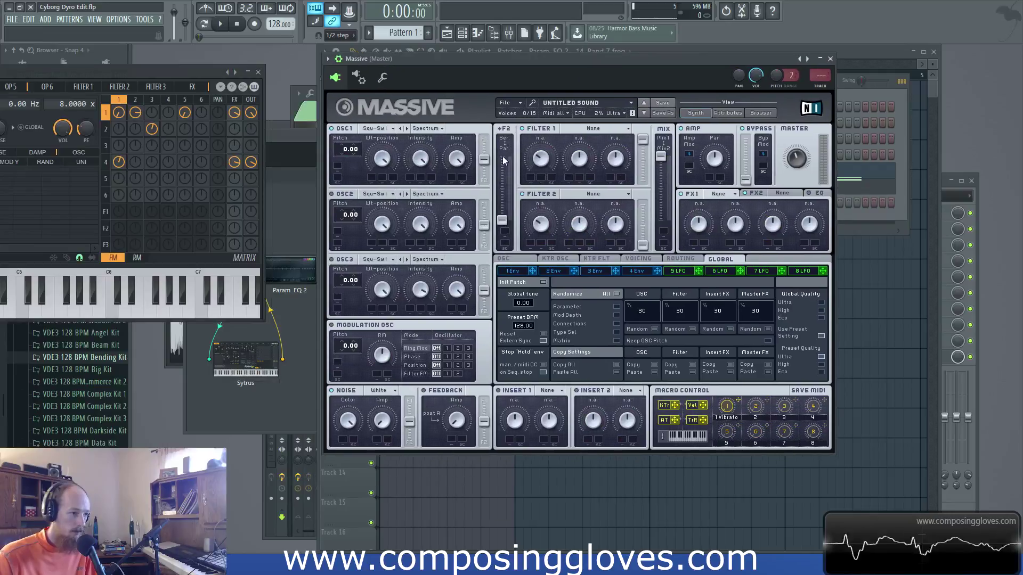
- Set the wavetables of OSC1 and OSC2 in Massive to Sin-Square
click(384, 130)
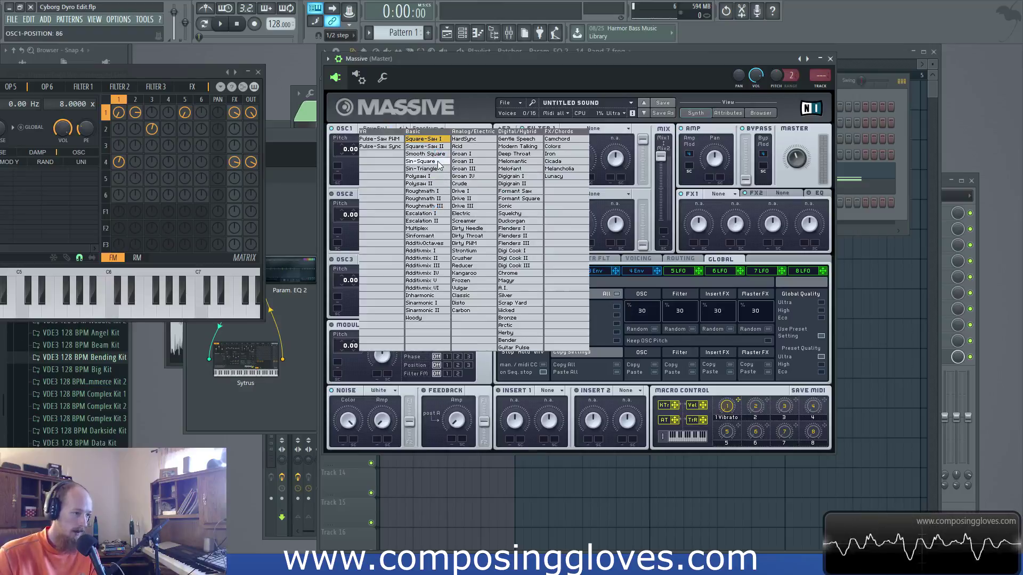
click(424, 161)
click(391, 194)
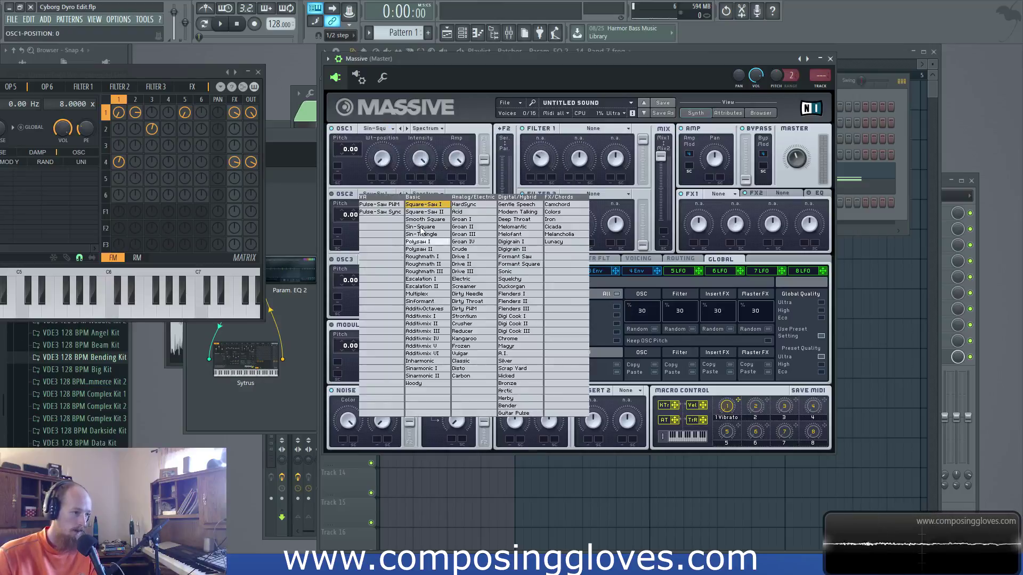
click(435, 228)
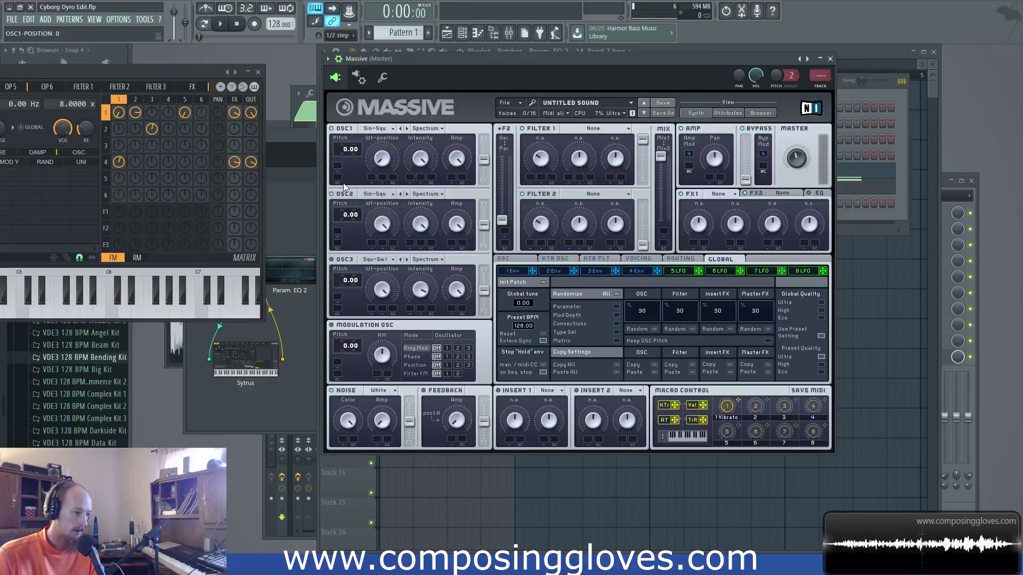
- Set Massive's voicing to one unison voice and Monophon
click(639, 258)
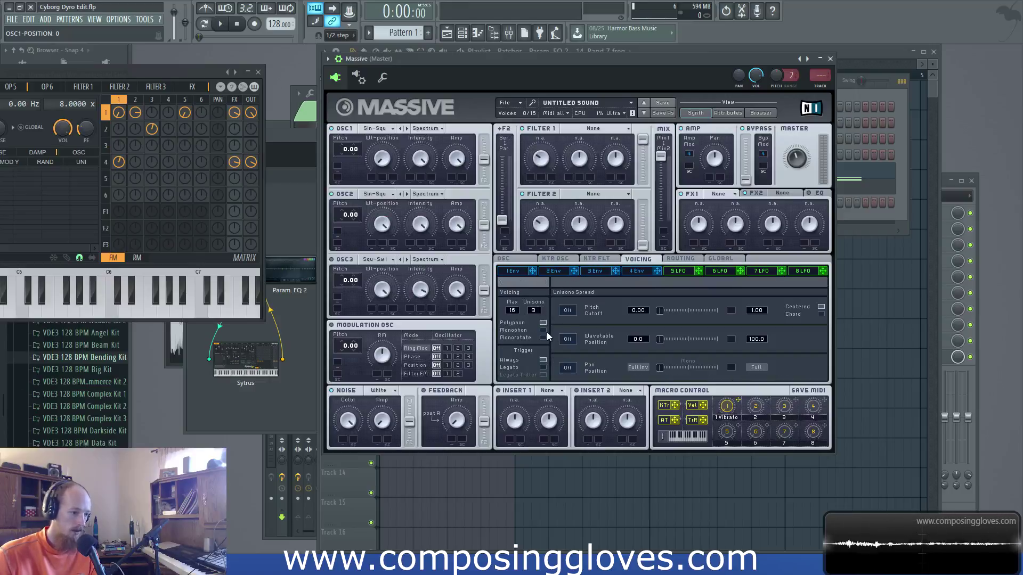
drag(533, 310, 533, 313)
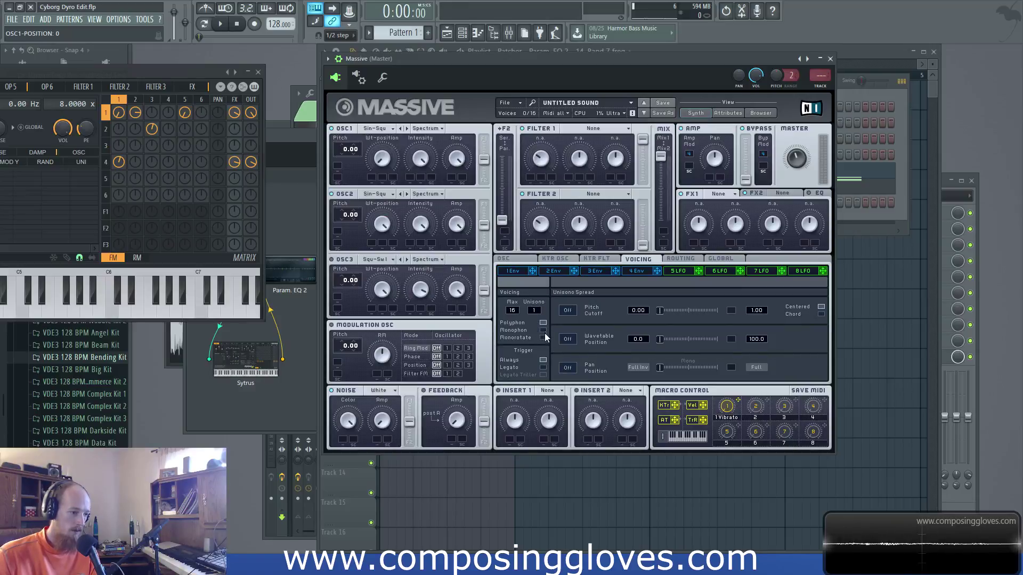
click(541, 359)
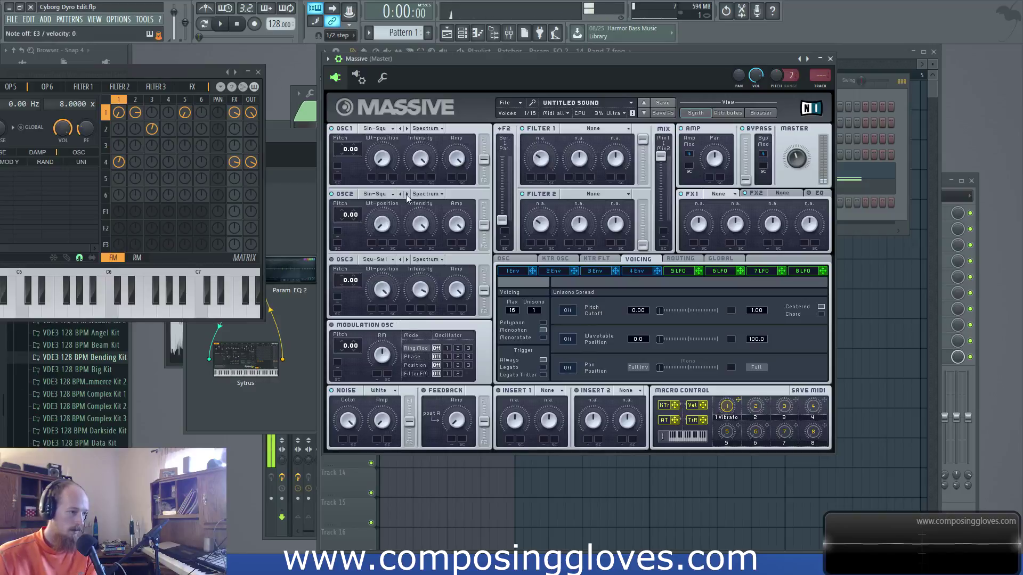
- Raise the pitch of OSC1 to 24.00 and OSC2 to 29.00 in Massive
drag(356, 149, 346, 174)
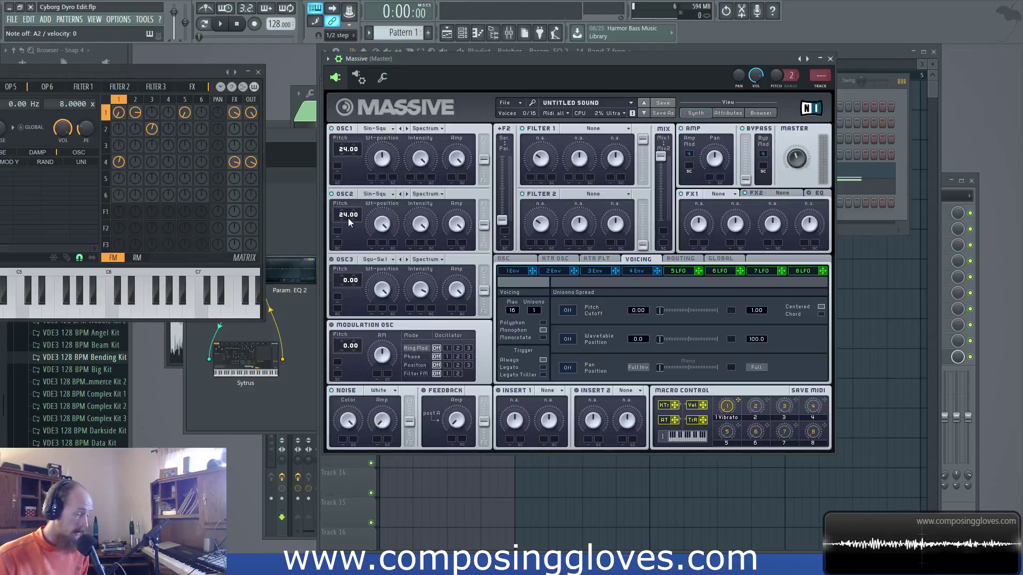
drag(347, 219, 343, 213)
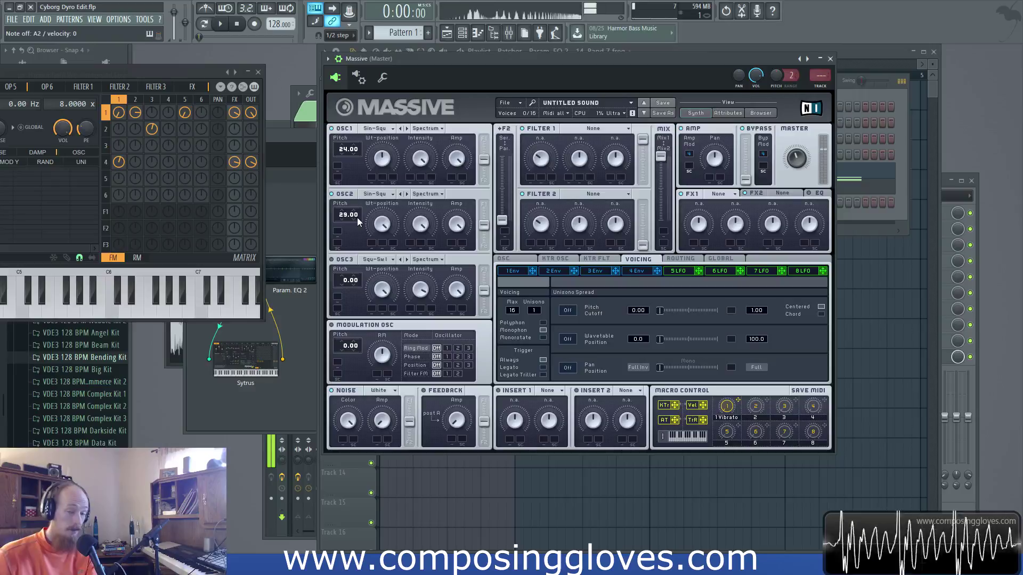
- Load Reverb into Massive's FX1 and Chorus into FX2, and adjust the Chorus dry/wet amount
click(716, 196)
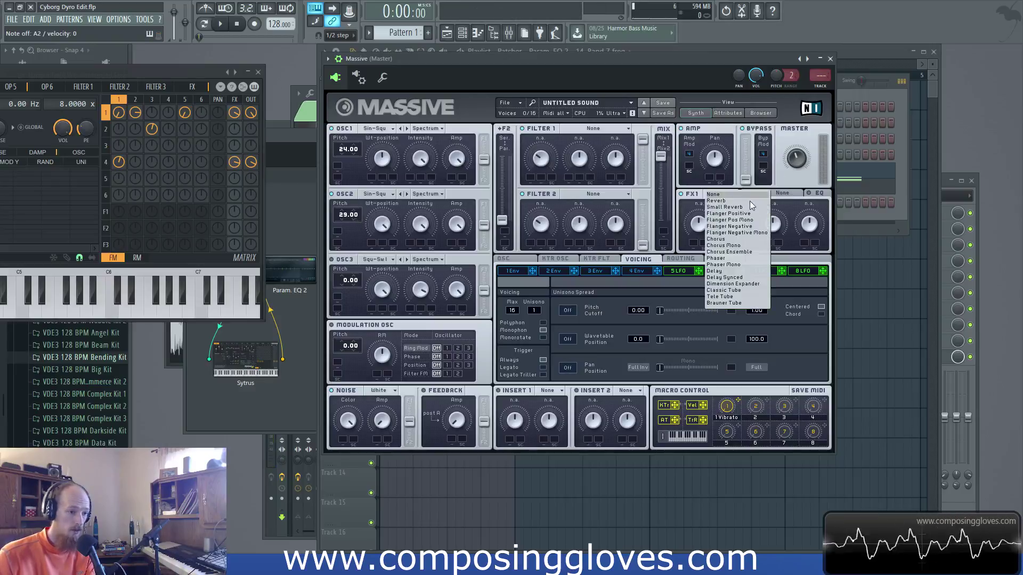
click(766, 204)
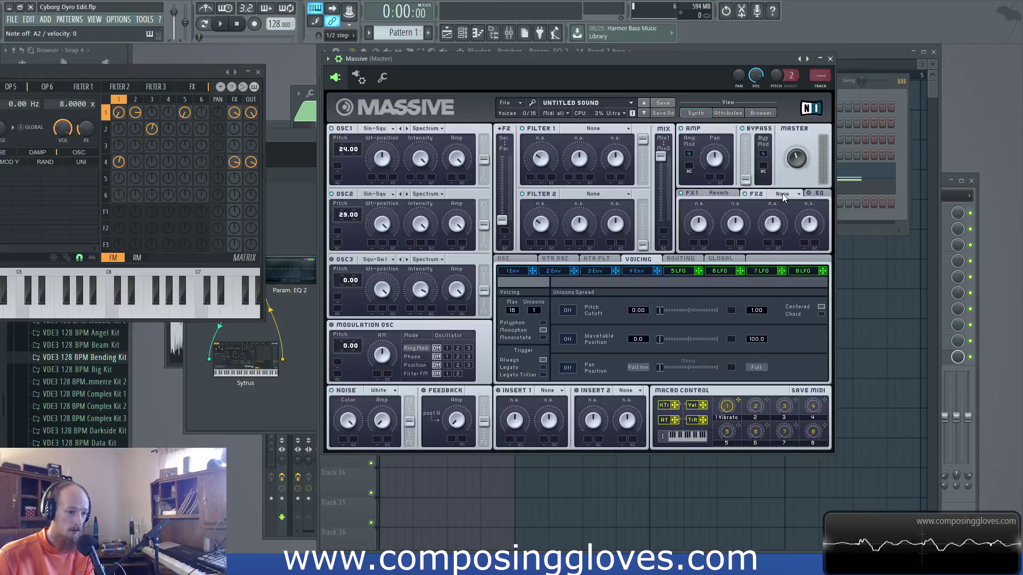
click(782, 193)
click(784, 241)
drag(699, 224, 743, 257)
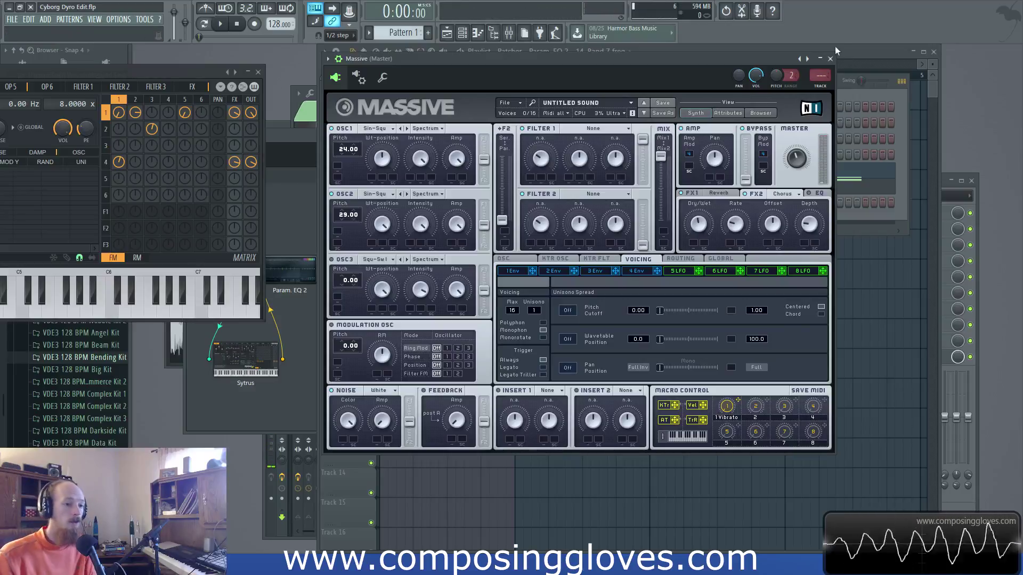
- Close the Massive window, and move Sytrus back over Patcher beside the channel rack
click(829, 58)
drag(176, 72, 598, 60)
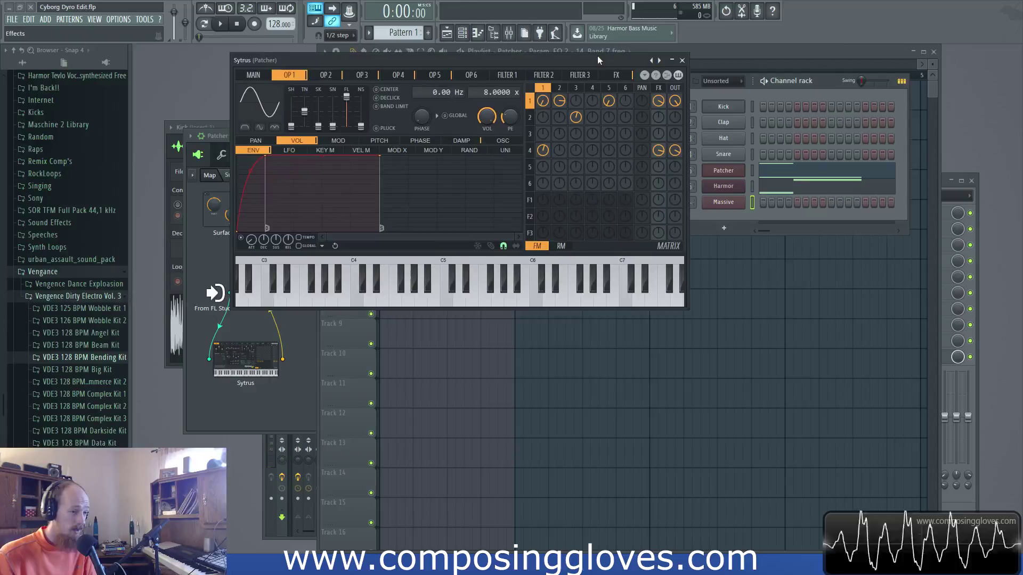
click(263, 408)
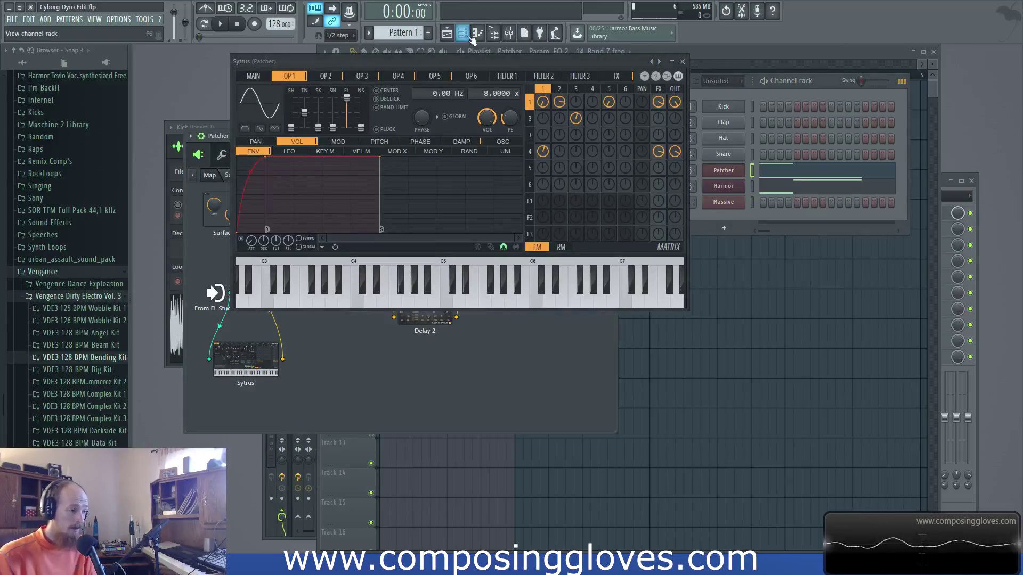
- Uncover the Patcher map to show its effect chain, and bring the Sytrus window back over it
drag(450, 61, 739, 234)
drag(403, 147, 397, 132)
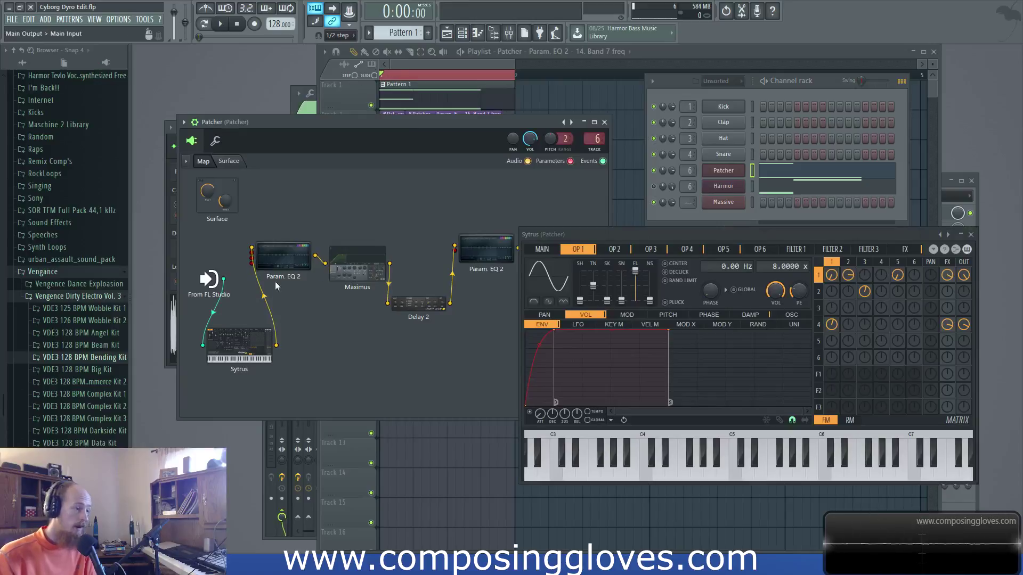
drag(688, 234, 419, 125)
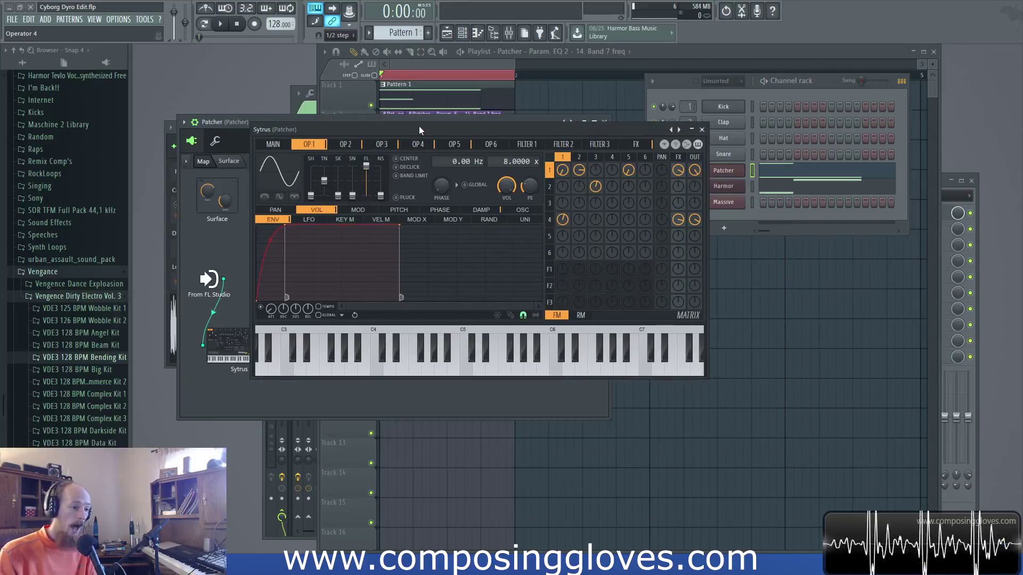
- Review operators 3, 1, 2 and 4 in Sytrus, ending with operator 4's volume envelope
click(596, 157)
mouse_move(561, 157)
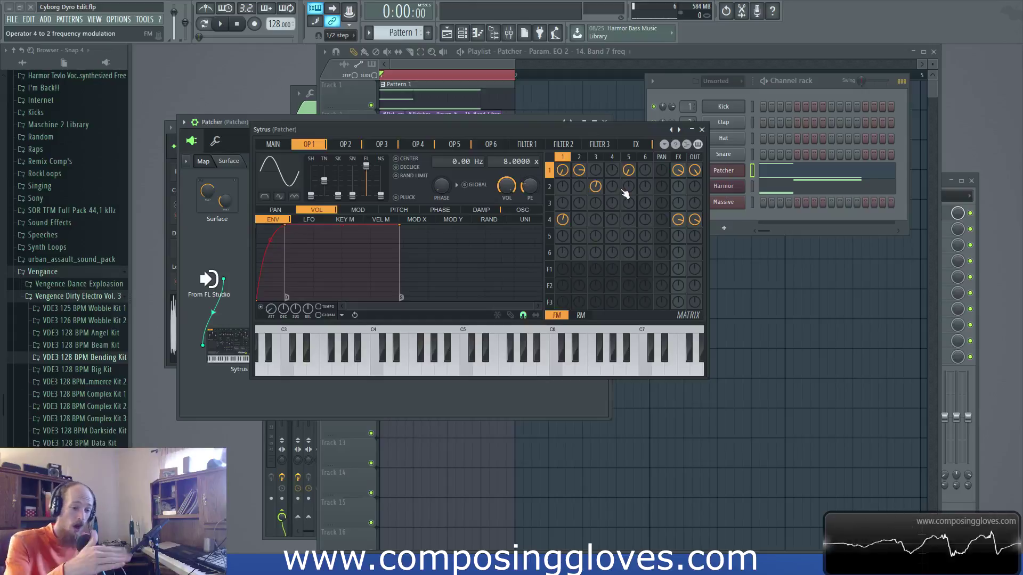
click(344, 145)
click(418, 149)
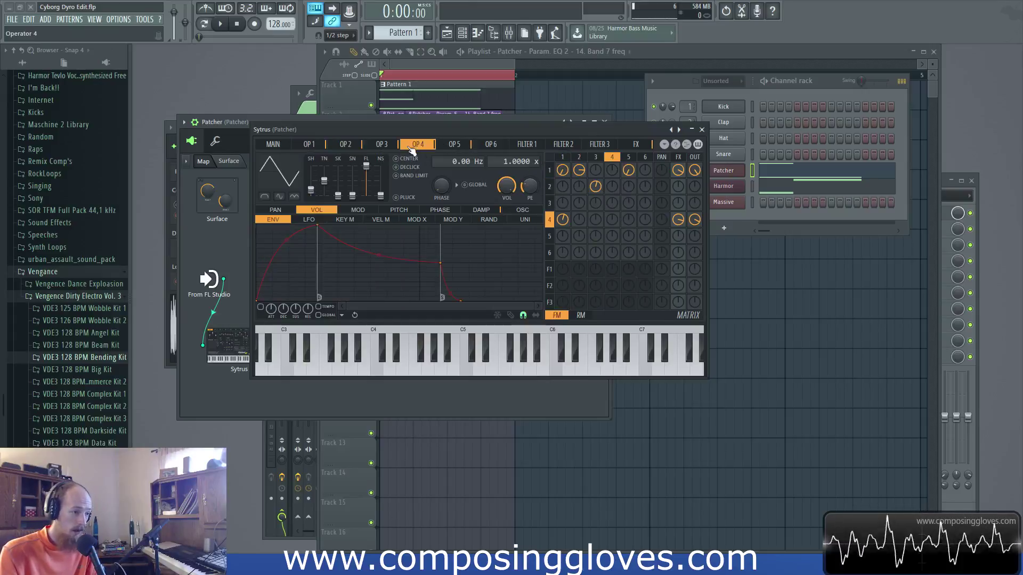
- Compare operators 5 and 3 in Sytrus, ending on operator 5's settings
click(457, 149)
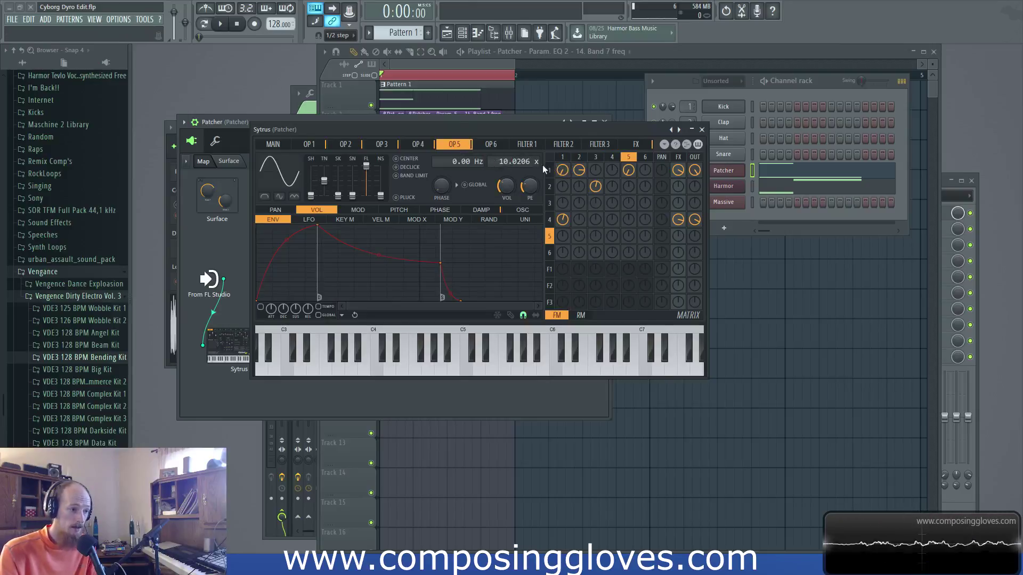
click(383, 145)
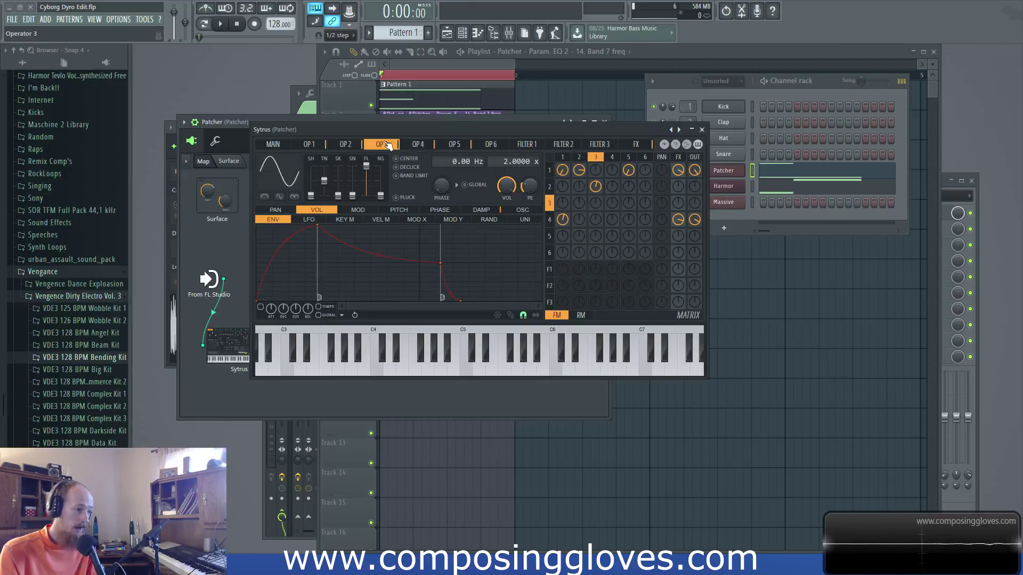
click(464, 148)
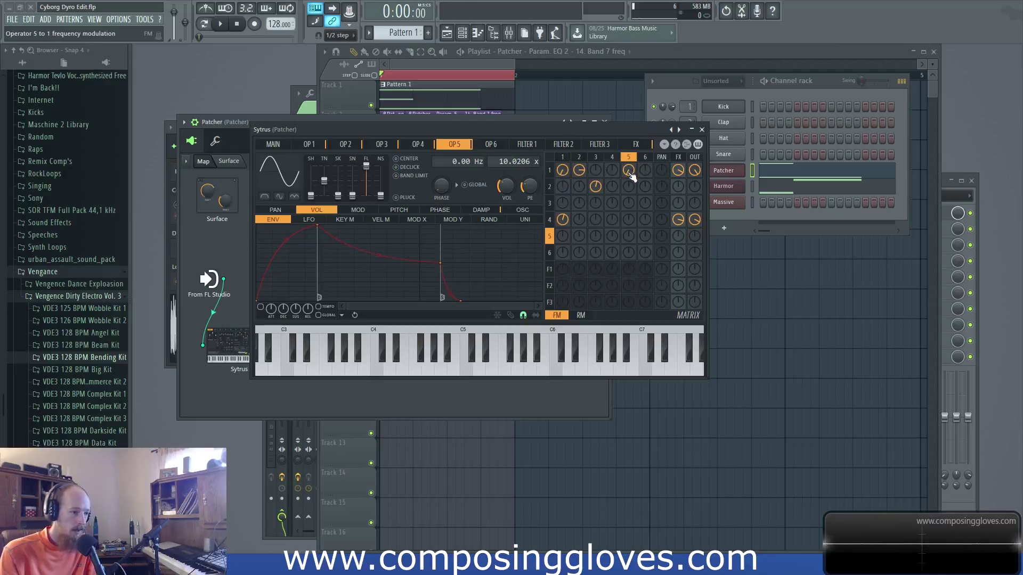
- Play the pattern while varying operator 5's volume and its frequency modulation of operator 1 in the Sytrus matrix
click(443, 69)
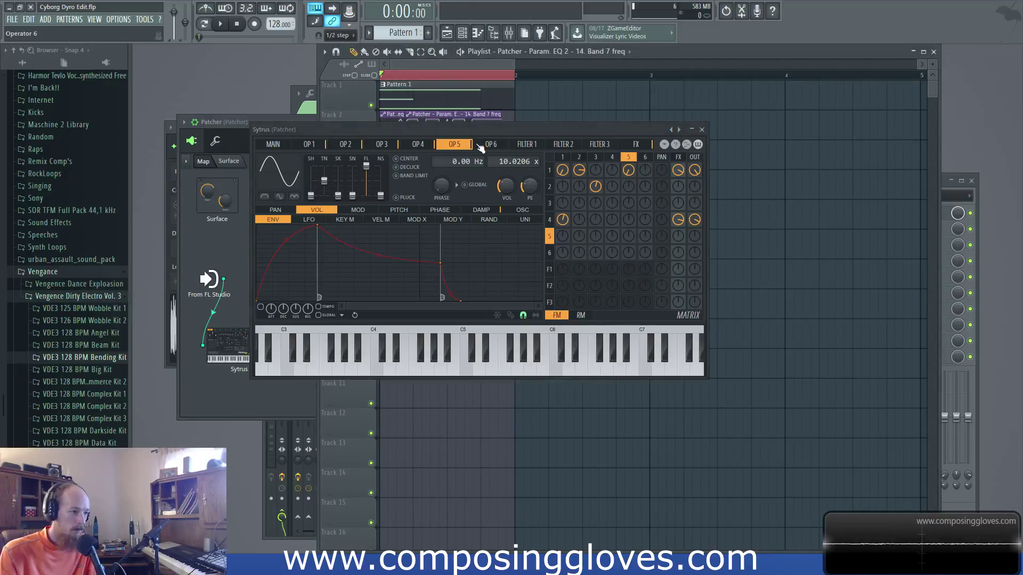
key(space)
key(space)
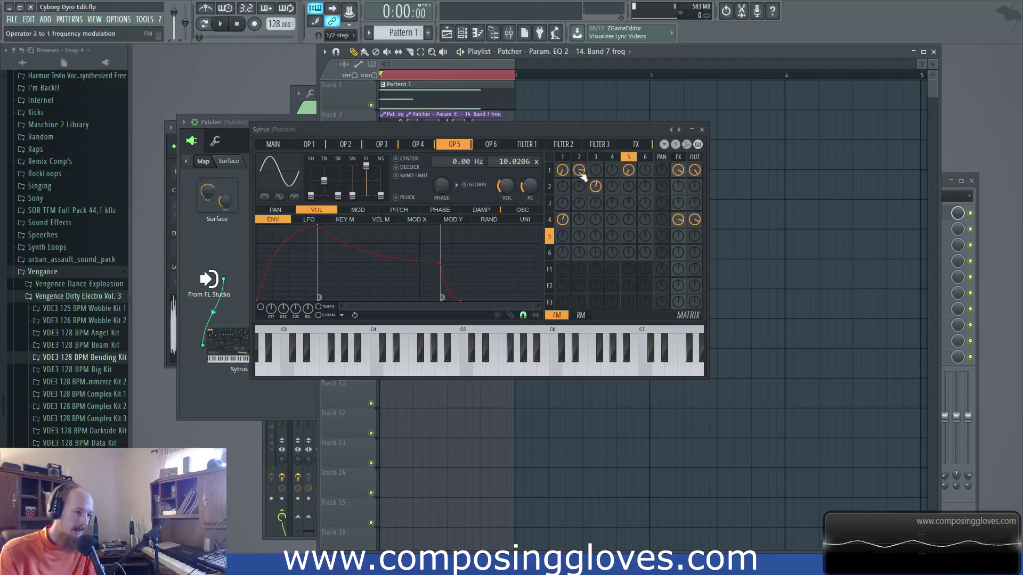
key(space)
drag(507, 188, 507, 219)
drag(629, 170, 628, 176)
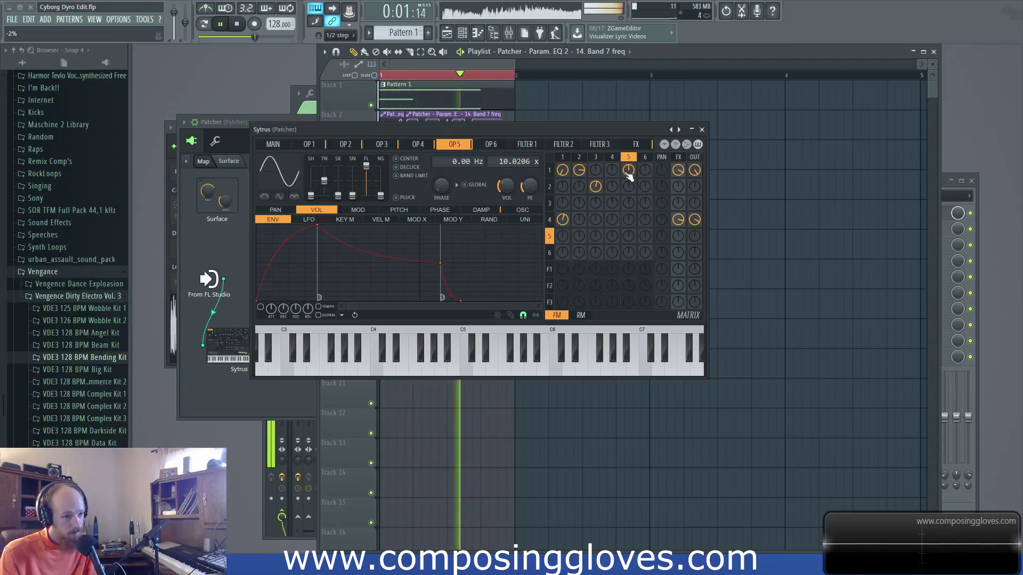
click(220, 23)
- Review operators 3, 2 and 1 in Sytrus, and play the pattern briefly to hear the patch
drag(569, 127, 579, 98)
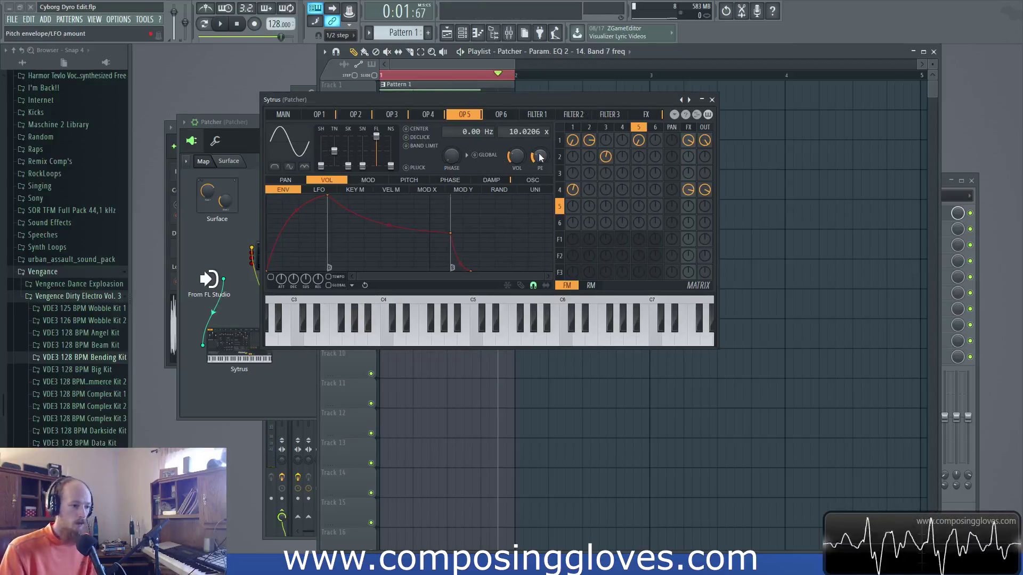
click(606, 133)
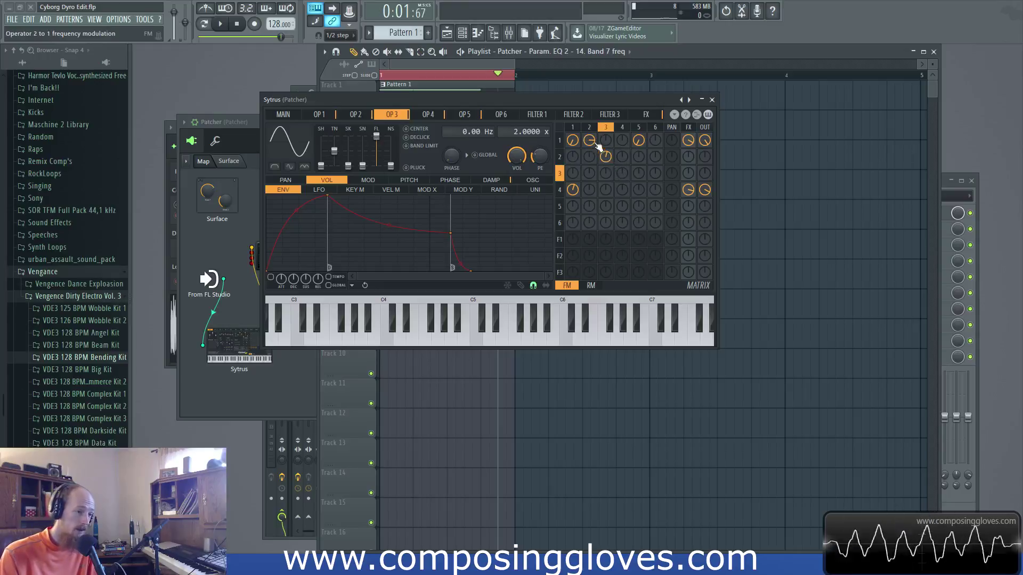
click(589, 128)
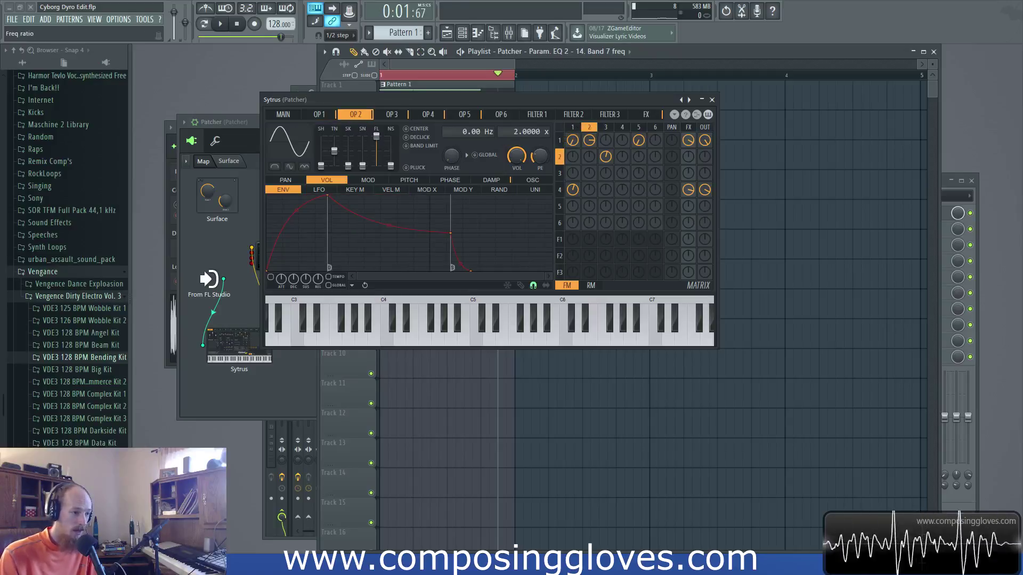
click(573, 127)
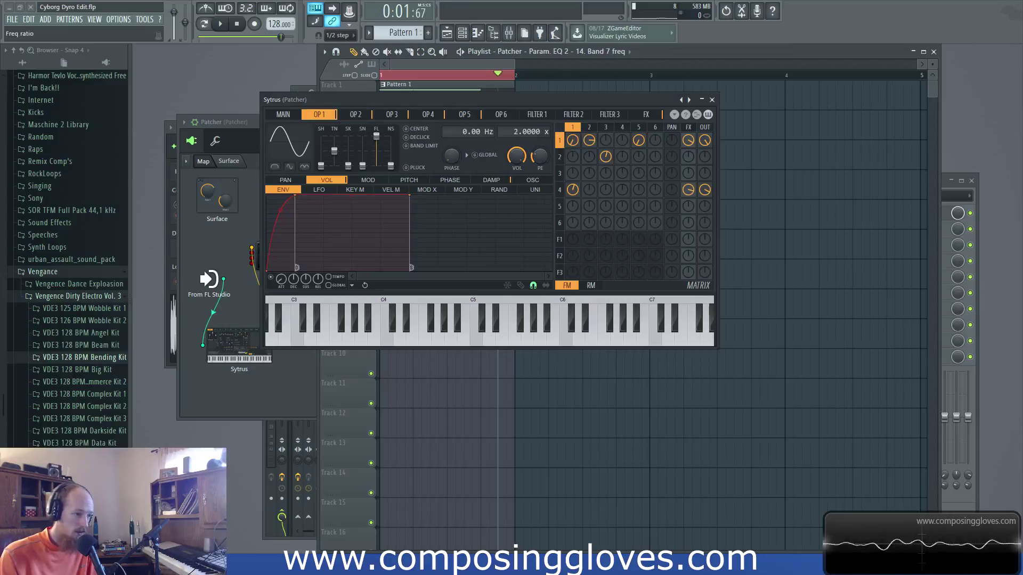
key(space)
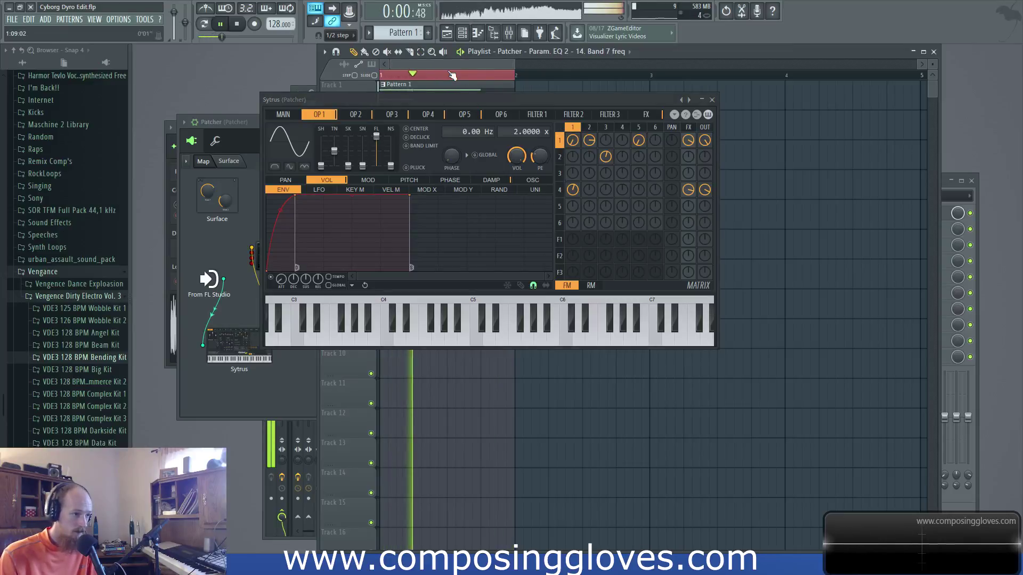
key(space)
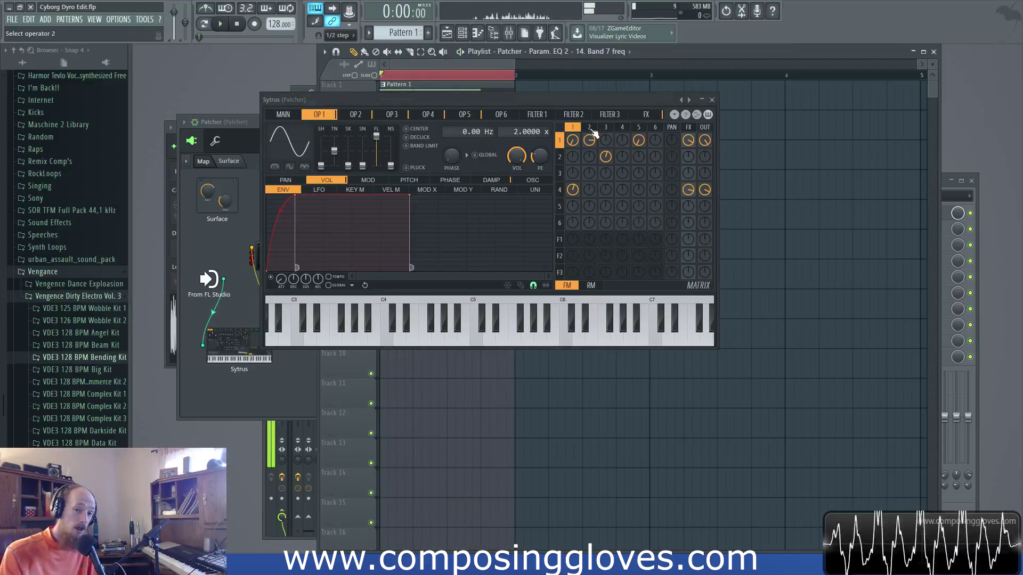
- Set the frequency ratios of operators 1 and 2 in Sytrus to 8.0000
drag(527, 131, 528, 124)
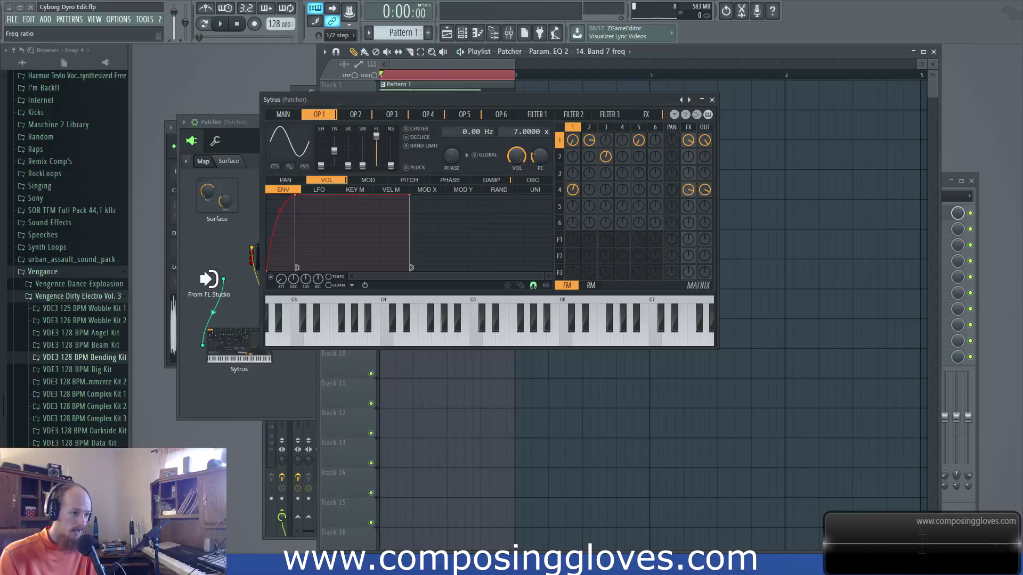
click(588, 126)
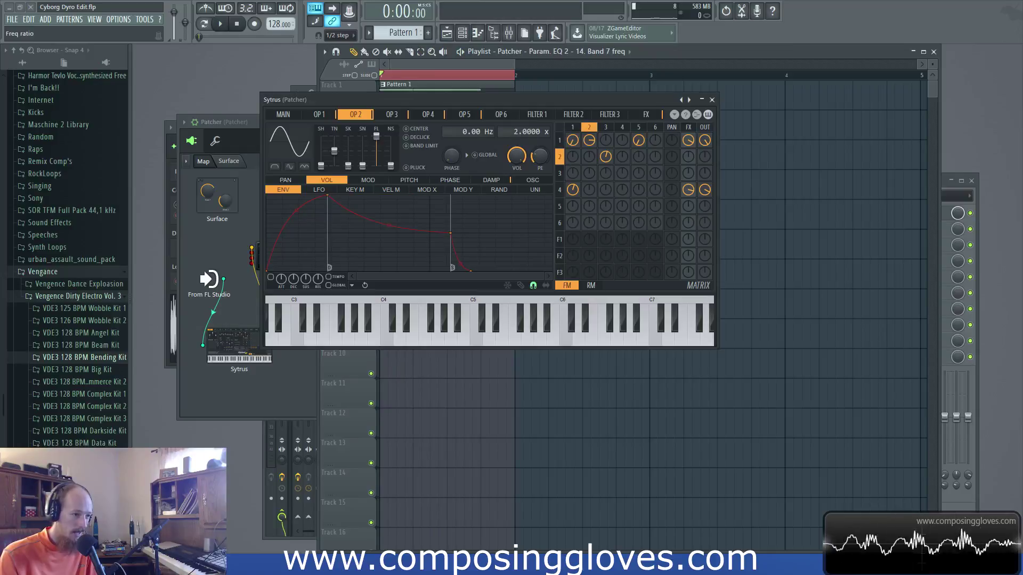
click(573, 126)
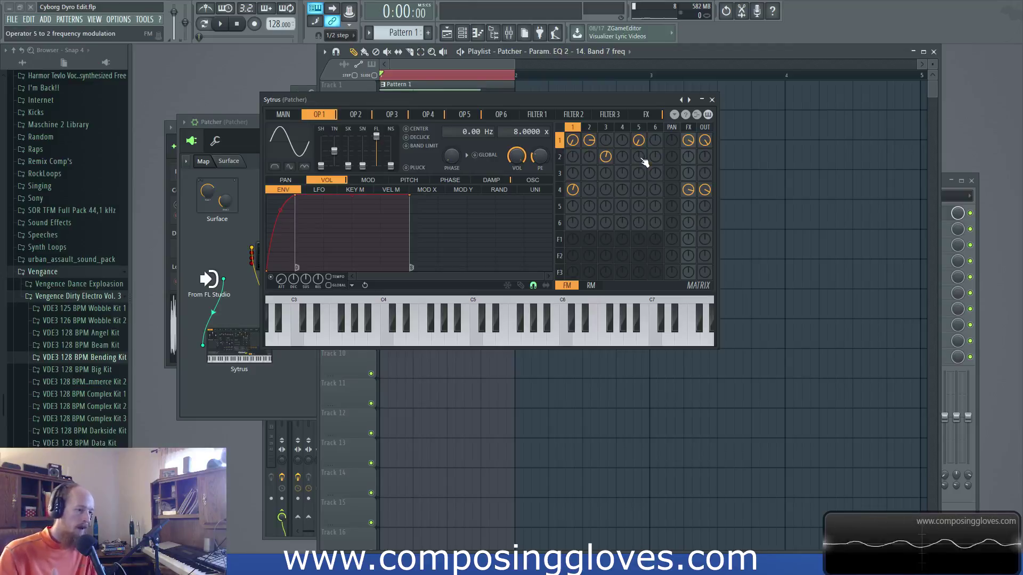
- Review operators 1 to 4 and their matrix routings in Sytrus, ending on its FX section
drag(570, 102, 537, 87)
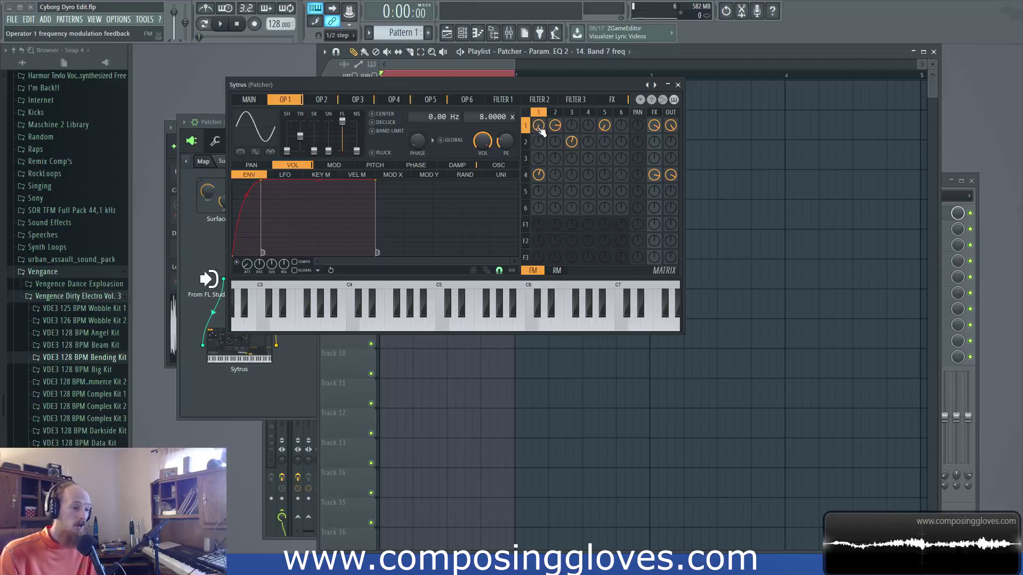
click(554, 112)
click(539, 113)
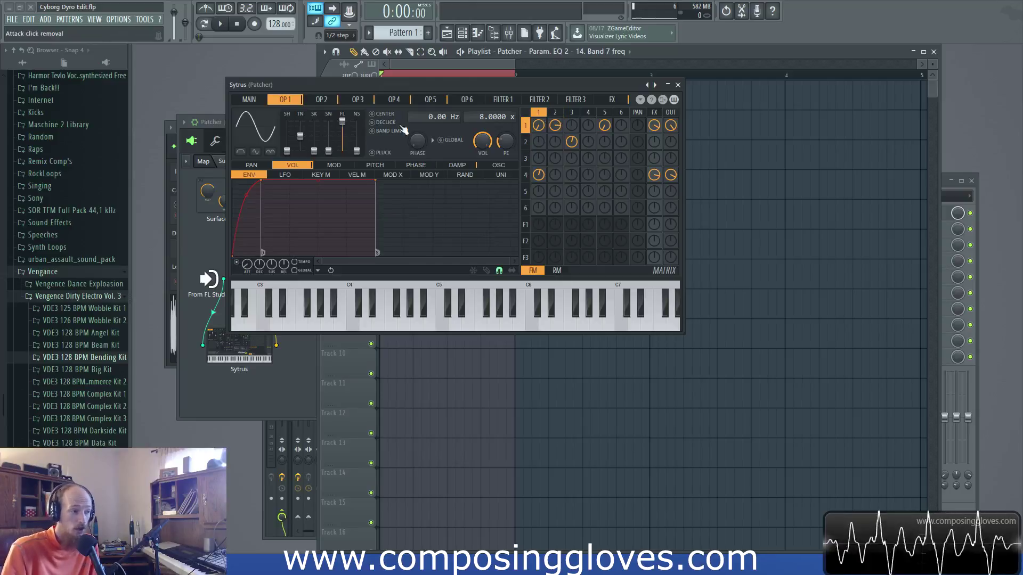
click(555, 114)
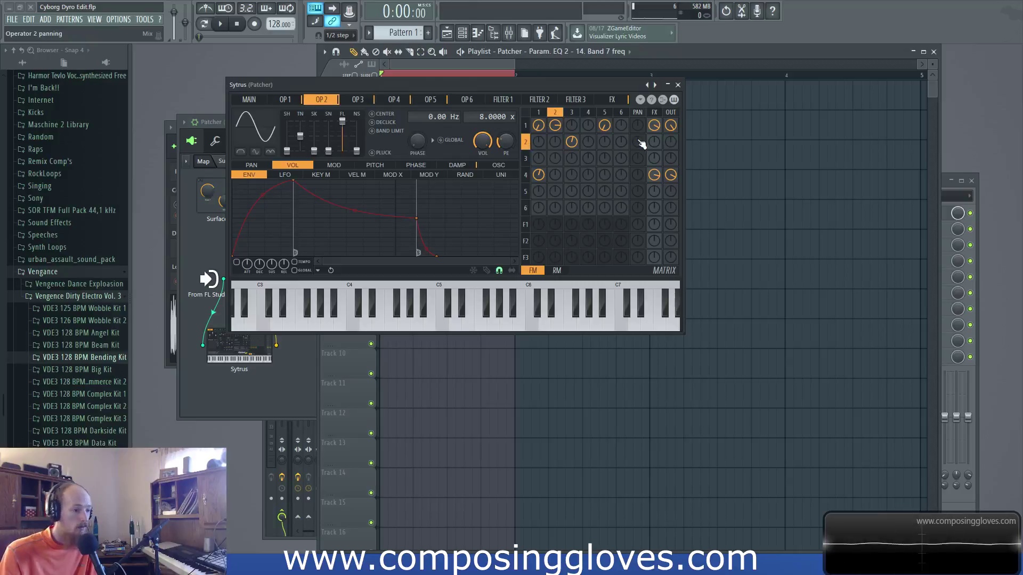
click(525, 158)
click(525, 175)
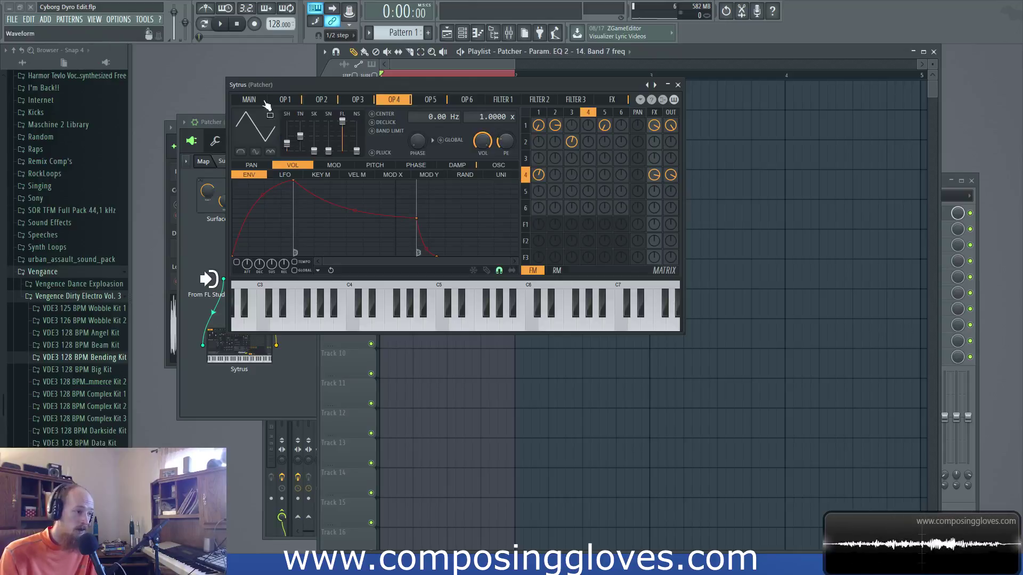
click(613, 101)
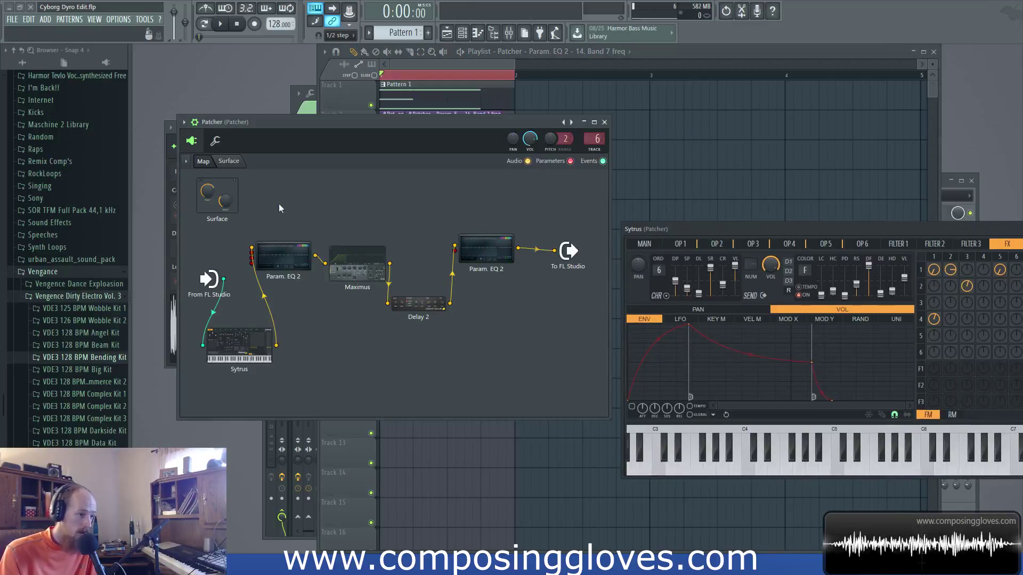
- Route Sytrus straight to To FL Studio in the Patcher map to hear it dry, and restore the original effect chain
drag(253, 259, 277, 345)
key(space)
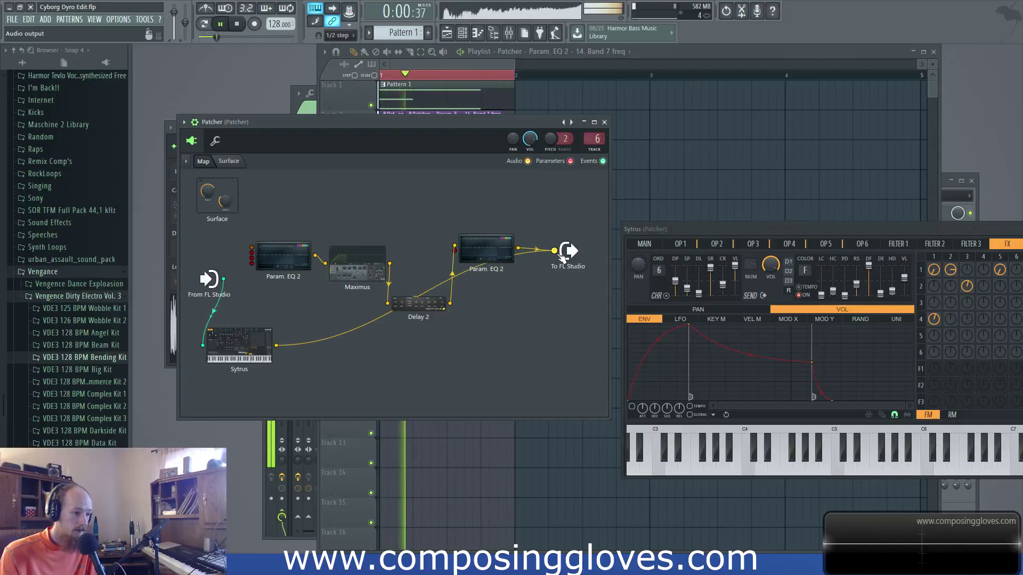
key(space)
drag(554, 250, 252, 247)
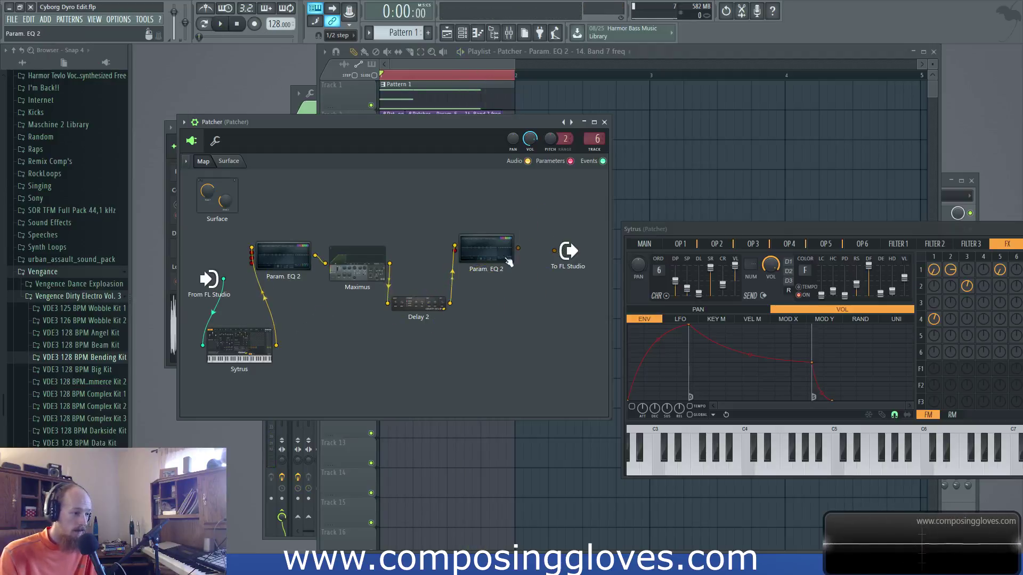
drag(515, 249, 555, 251)
- Place Sytrus beside the Patcher map, recap operators 1 to 5 in order, and close Sytrus
drag(765, 230, 610, 163)
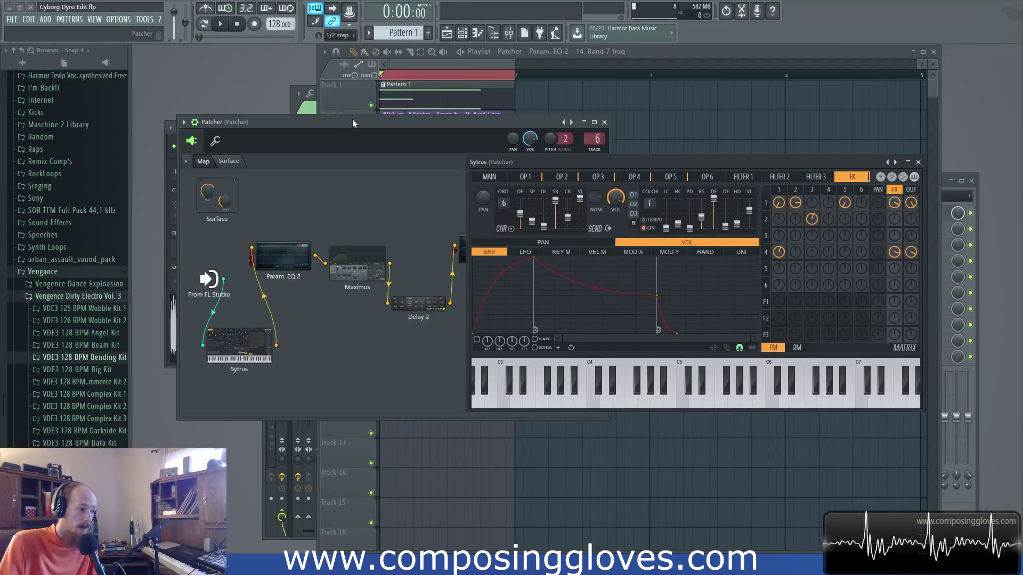
drag(353, 121, 344, 114)
drag(694, 163, 585, 249)
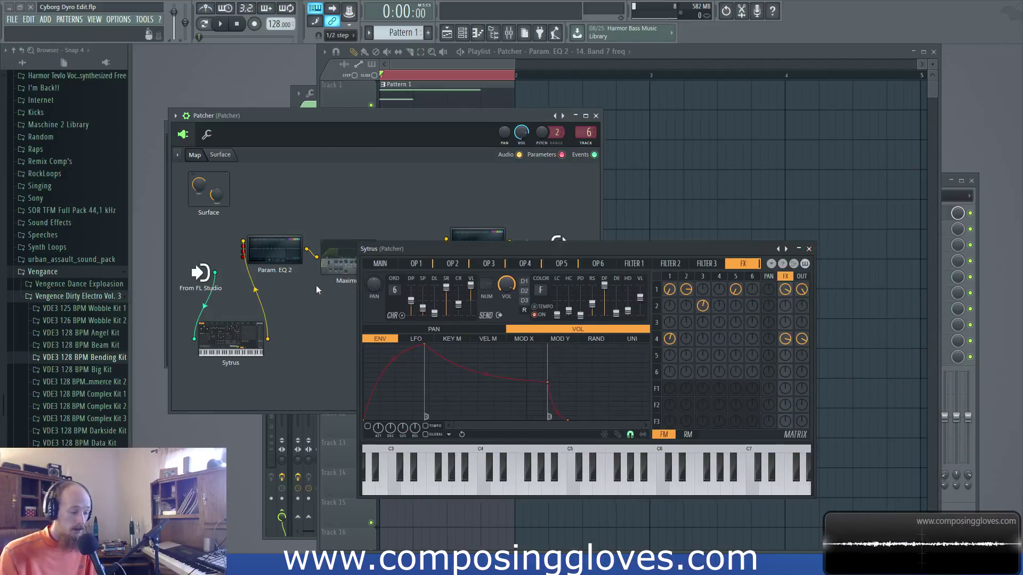
mouse_move(426, 267)
mouse_down()
mouse_move(598, 264)
mouse_move(421, 273)
mouse_up()
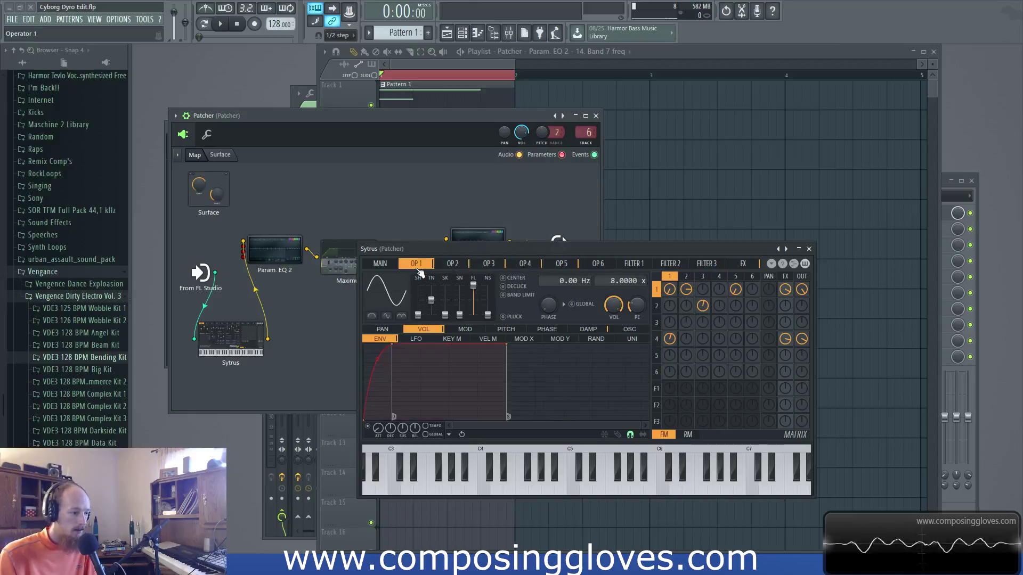
click(451, 265)
click(493, 268)
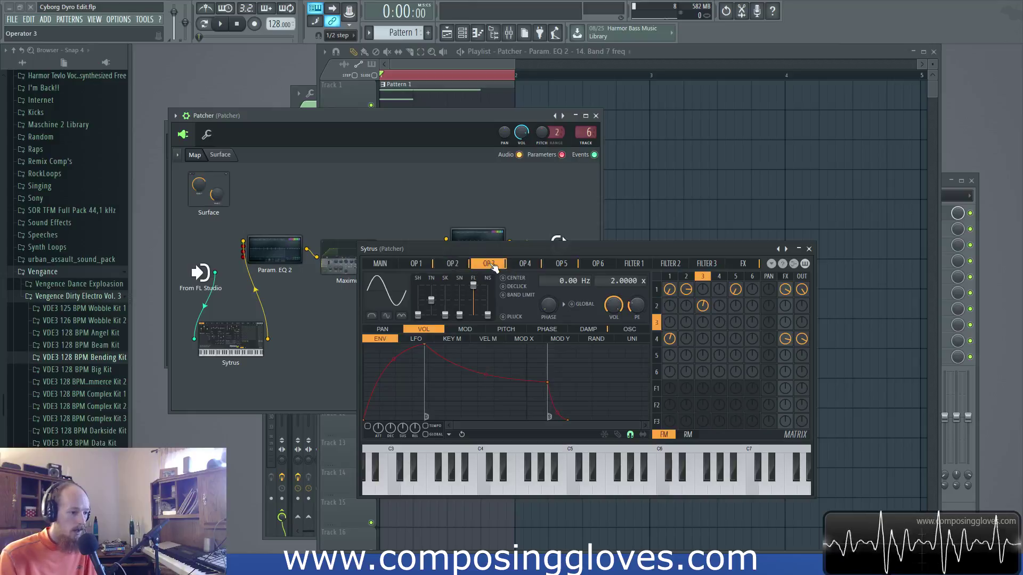
click(527, 266)
click(561, 267)
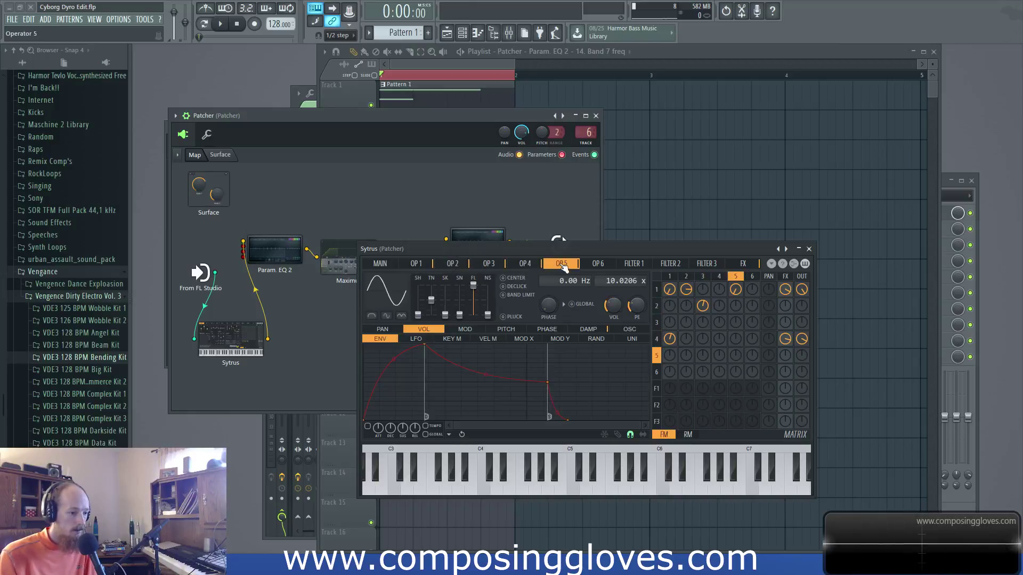
click(808, 249)
- Open the first Param. EQ 2 after Sytrus, shift band 4 slightly higher in frequency, and lower band 7 almost to the zero line
double_click(281, 254)
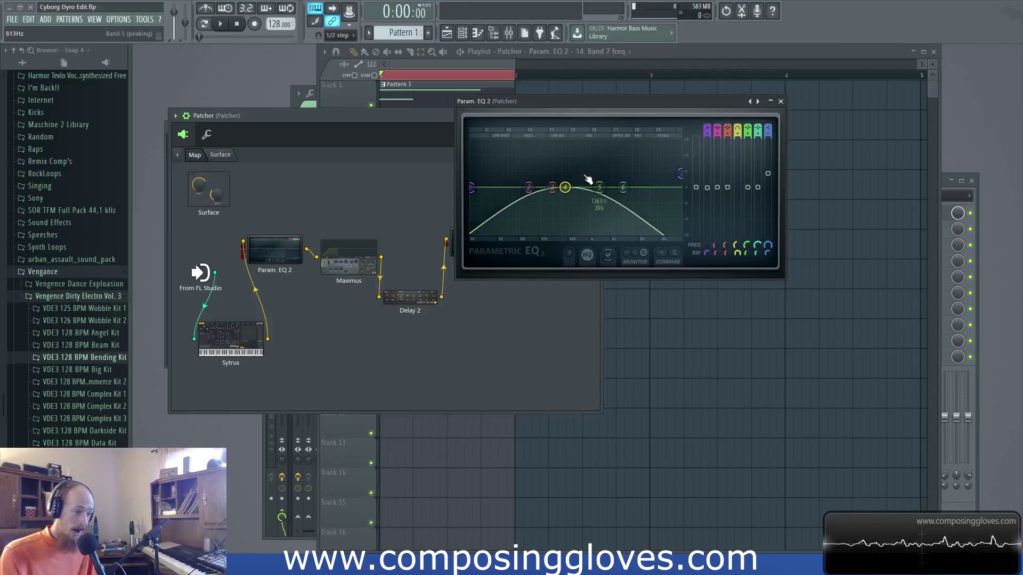
drag(566, 189, 568, 188)
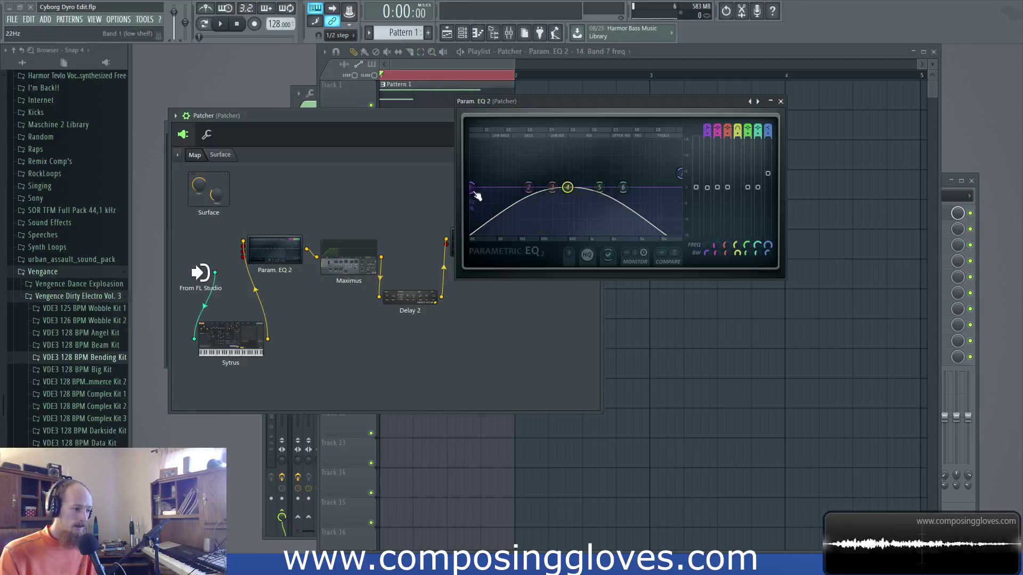
drag(465, 193, 481, 195)
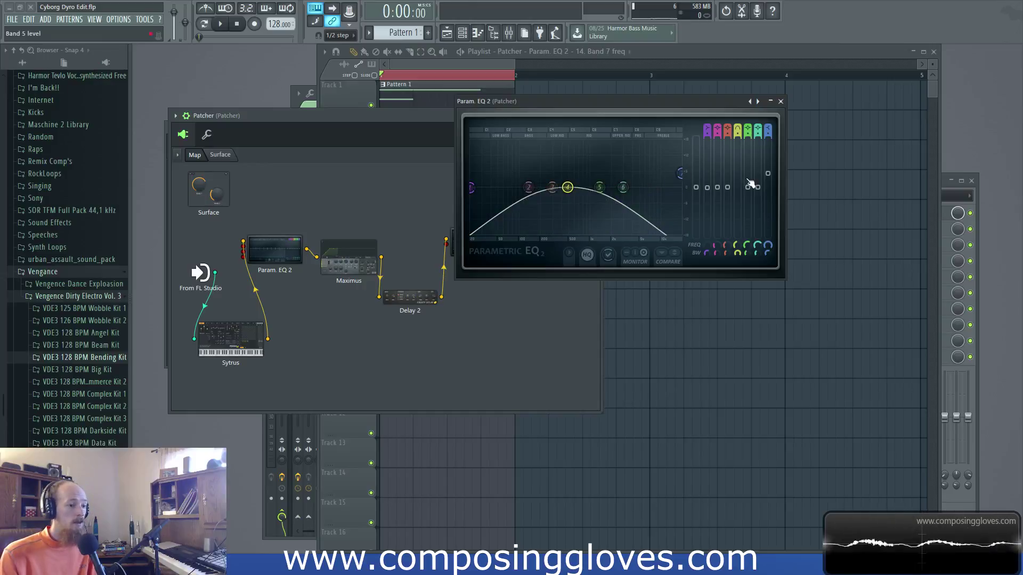
mouse_move(680, 173)
mouse_down()
mouse_move(605, 175)
mouse_move(679, 175)
mouse_move(679, 185)
mouse_up()
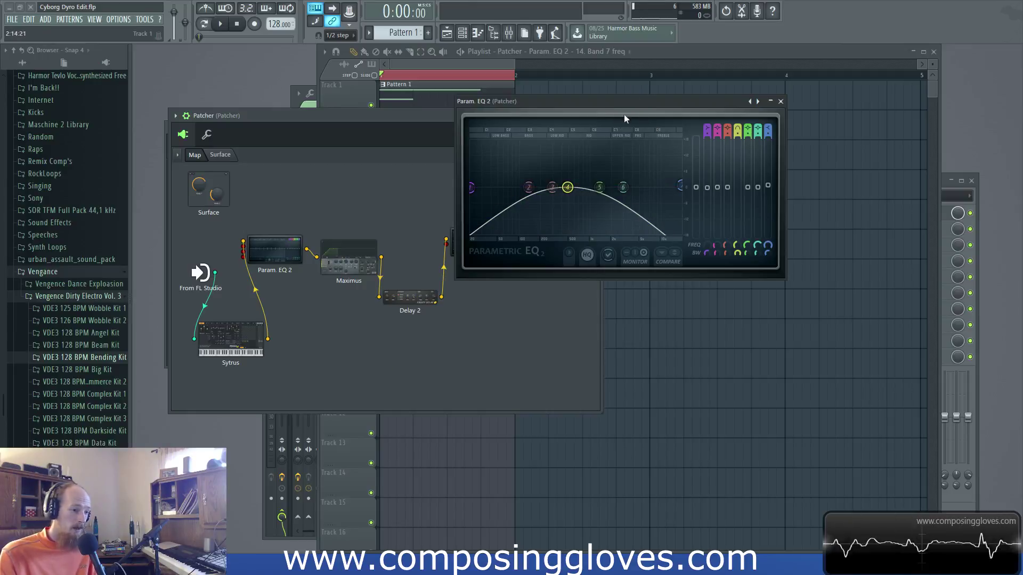
- Uncover the Patcher effect chain, close the Param. EQ 2 window, and open Maximus
drag(622, 100, 591, 118)
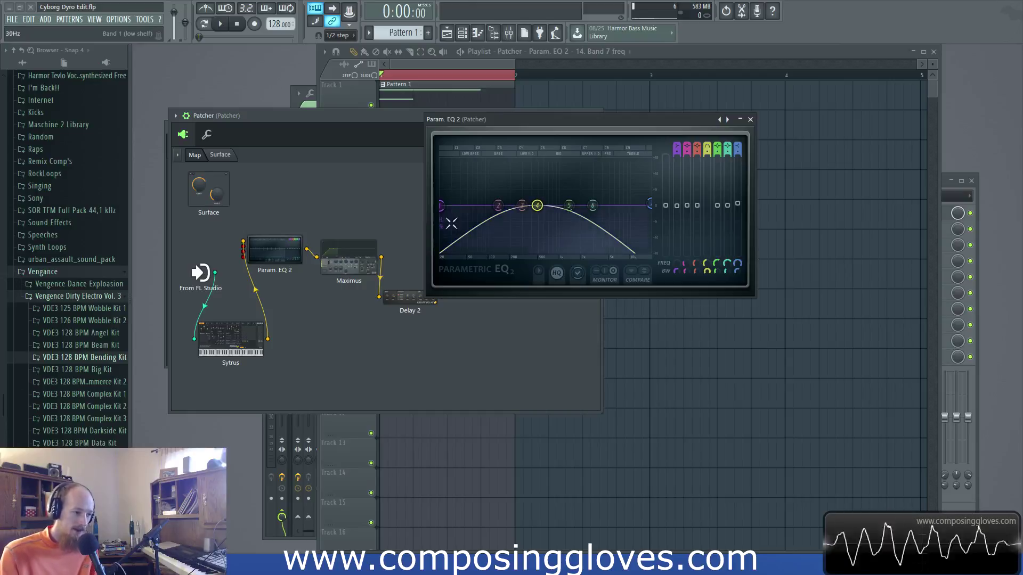
drag(321, 122, 359, 172)
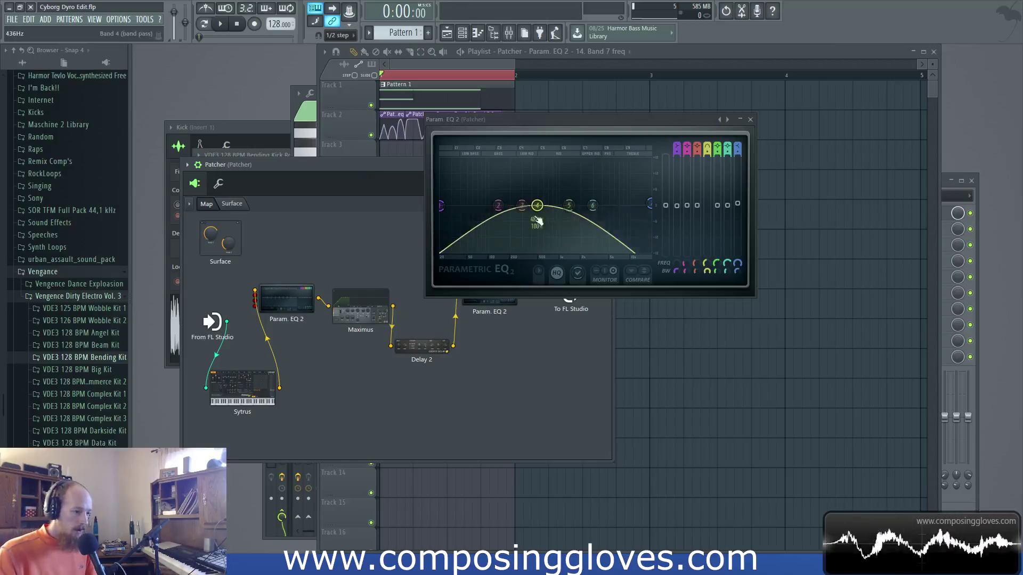
drag(546, 127, 542, 119)
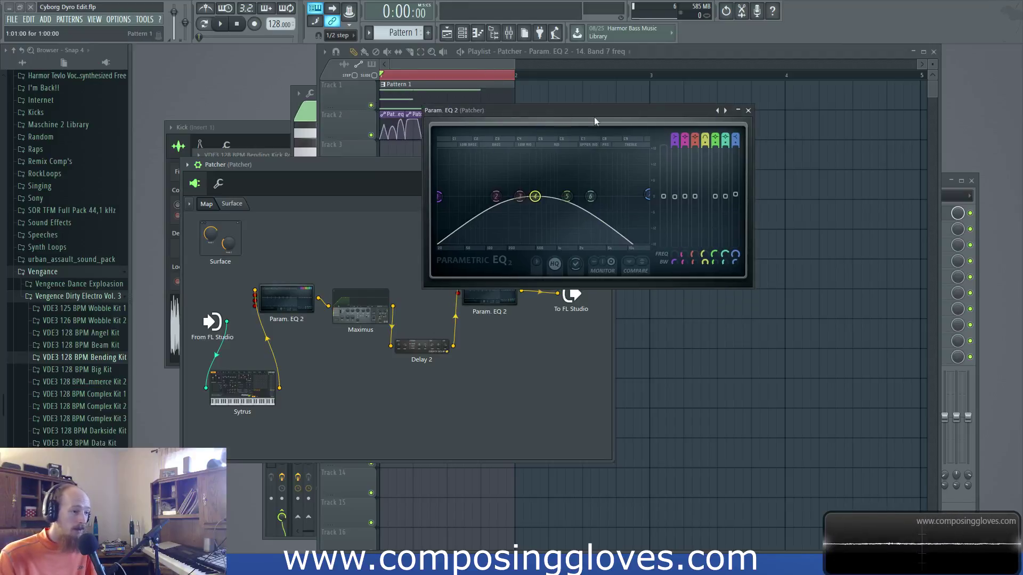
click(748, 111)
click(355, 295)
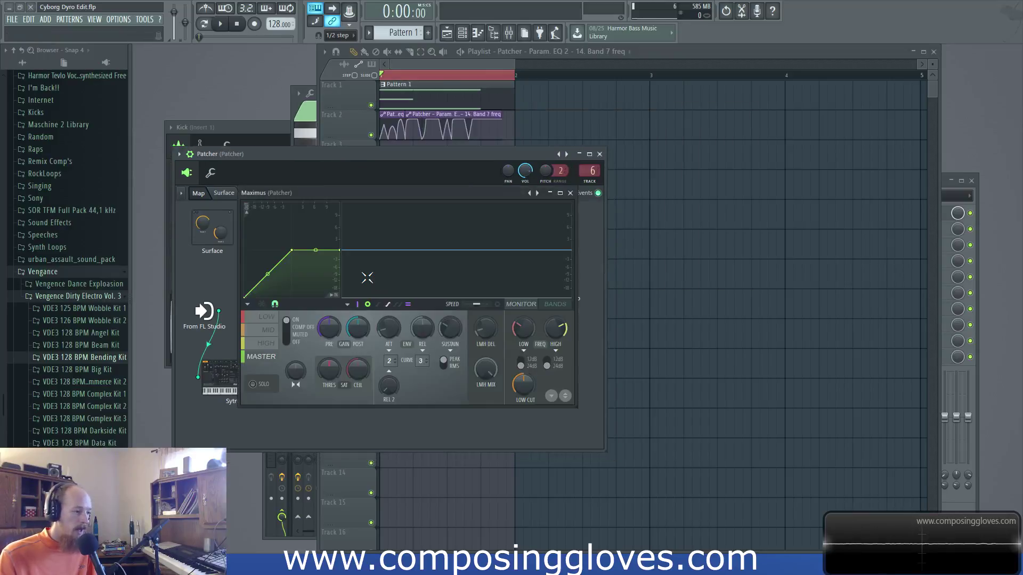
- Review the Maximus curves of the high and mid bands, close Maximus, and uncover the Patcher effect chain
click(269, 328)
click(271, 344)
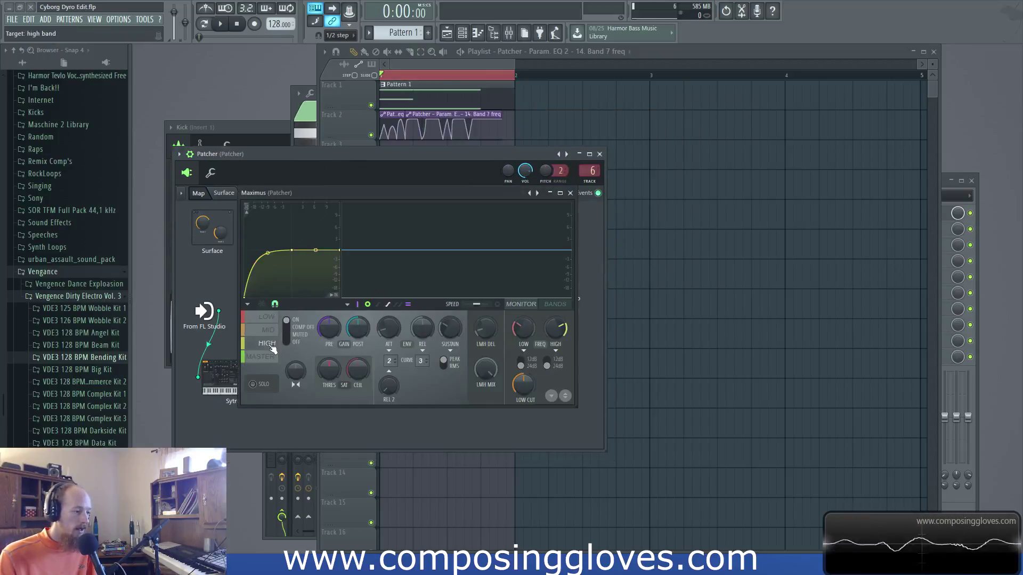
click(272, 331)
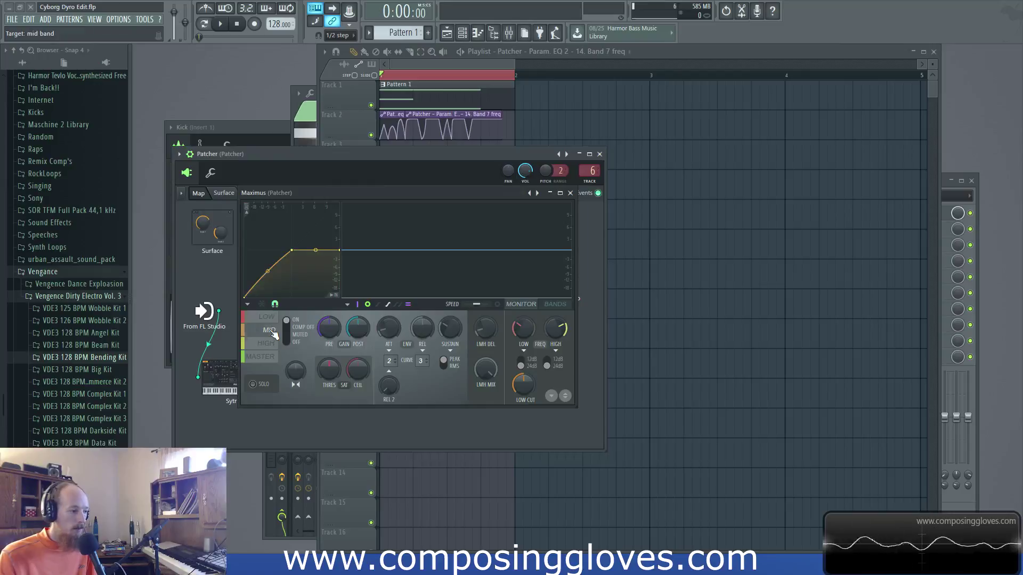
click(569, 192)
drag(437, 155, 465, 140)
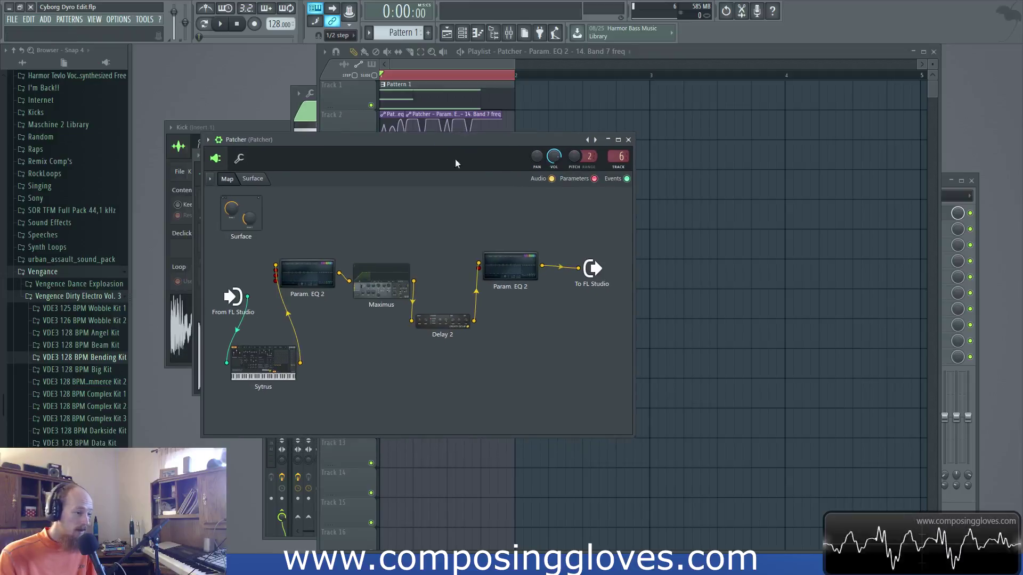
- Examine the Delay 2 feedback and time settings, with a brief check of Sytrus in between
click(450, 329)
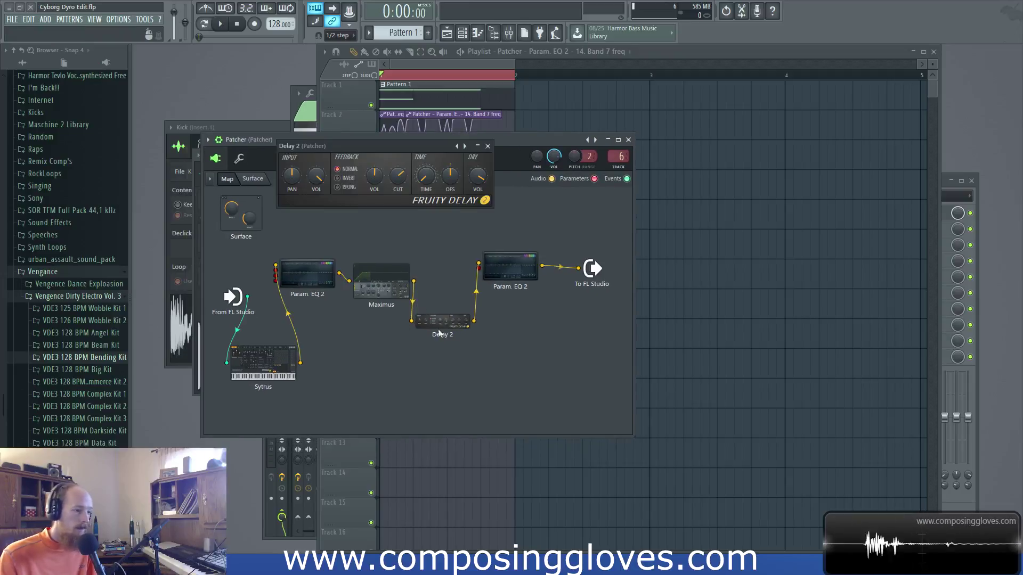
drag(385, 150, 428, 157)
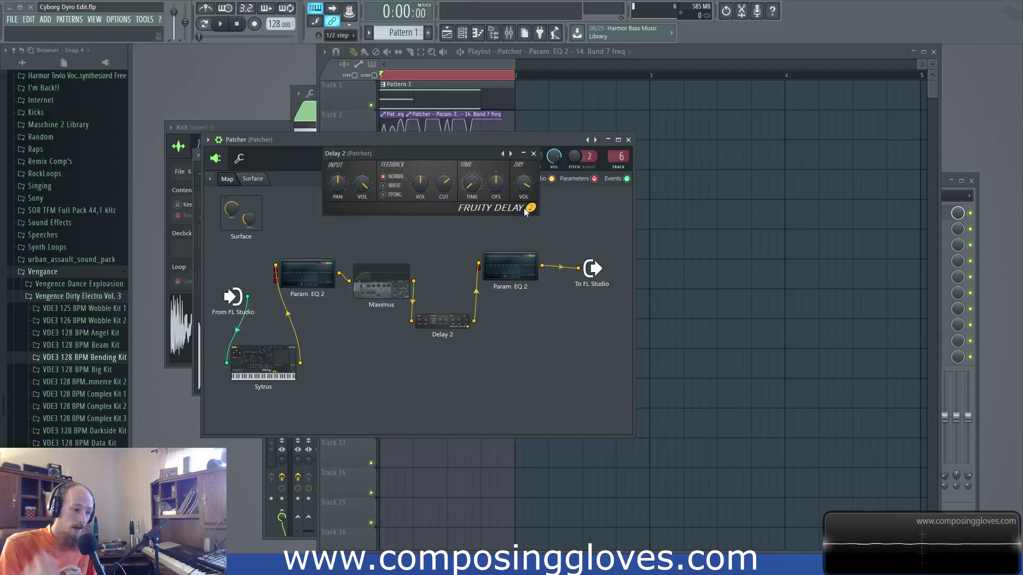
click(275, 360)
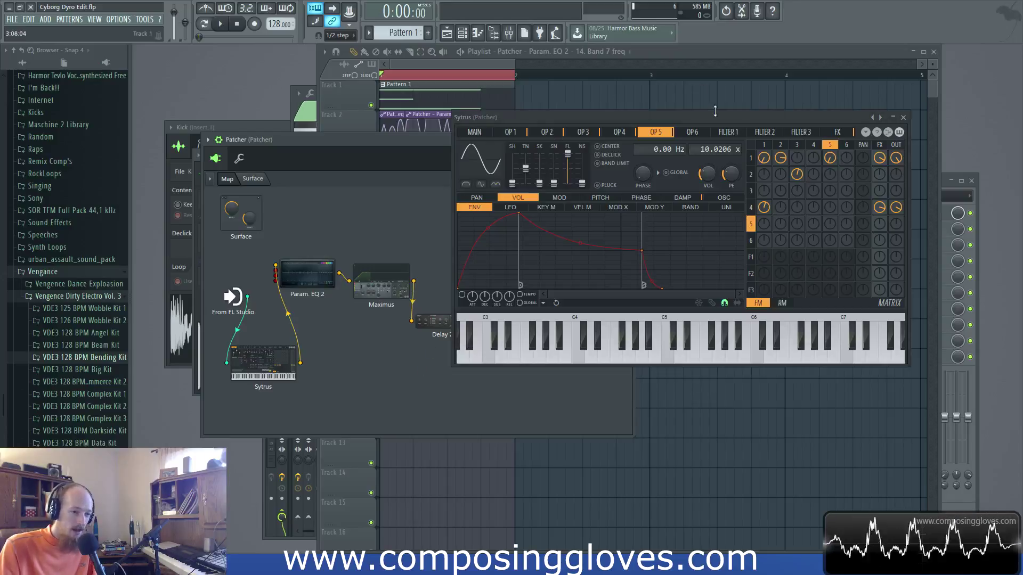
click(902, 118)
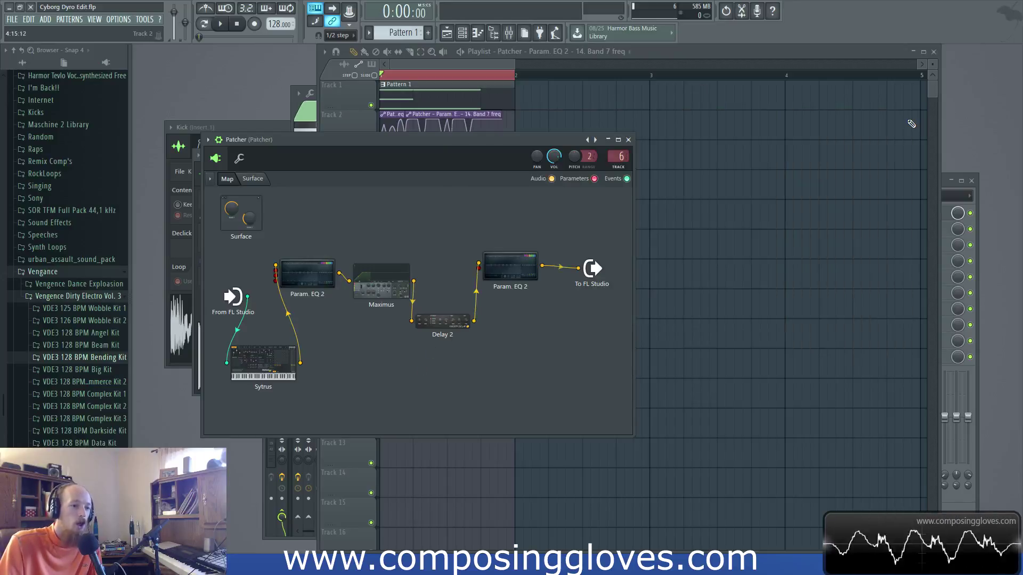
click(458, 332)
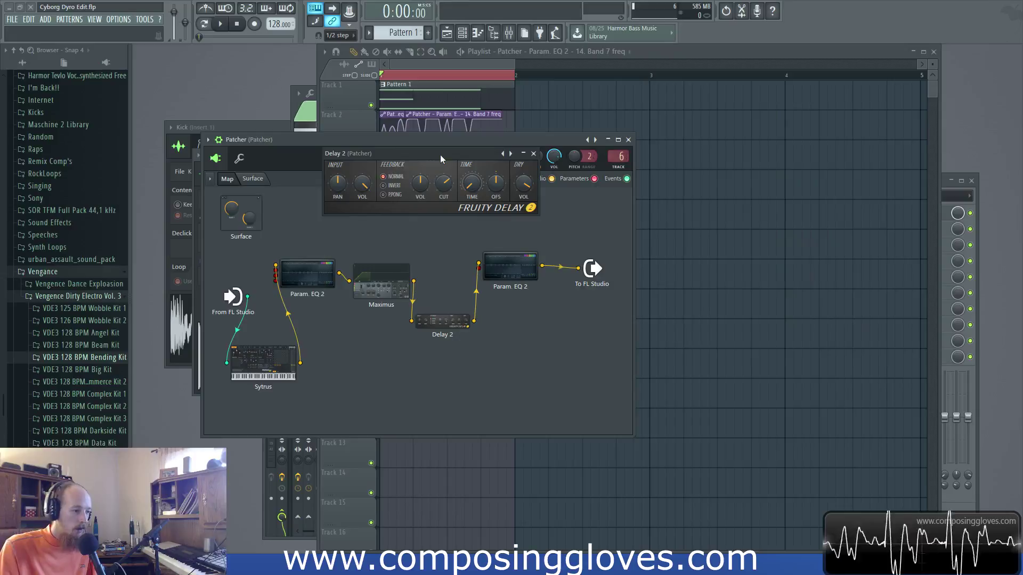
drag(440, 154, 450, 144)
- Route the first Param. EQ 2 straight to To FL Studio to audition its output, and reconnect it through Maximus
drag(364, 292, 578, 268)
click(313, 286)
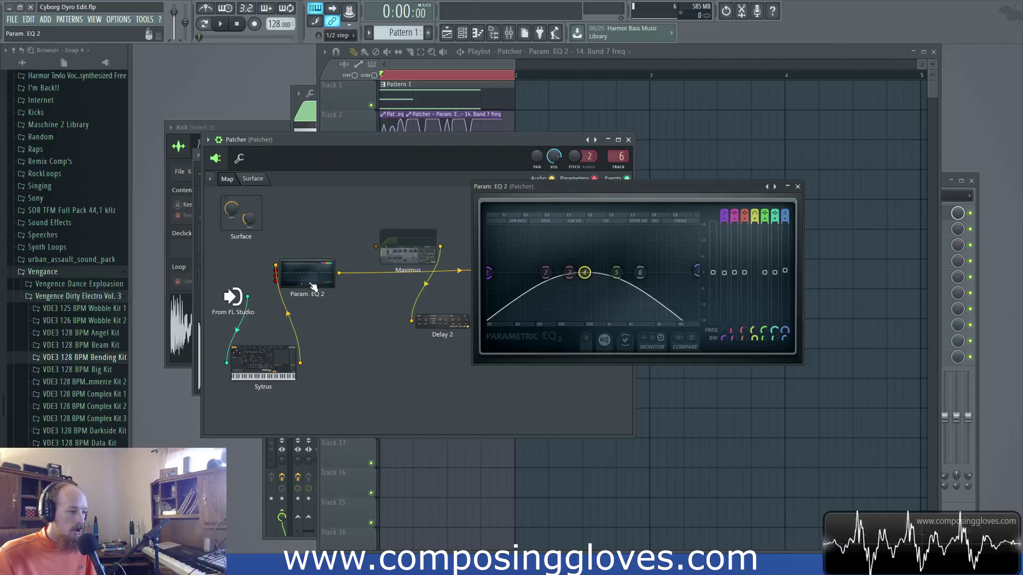
click(424, 62)
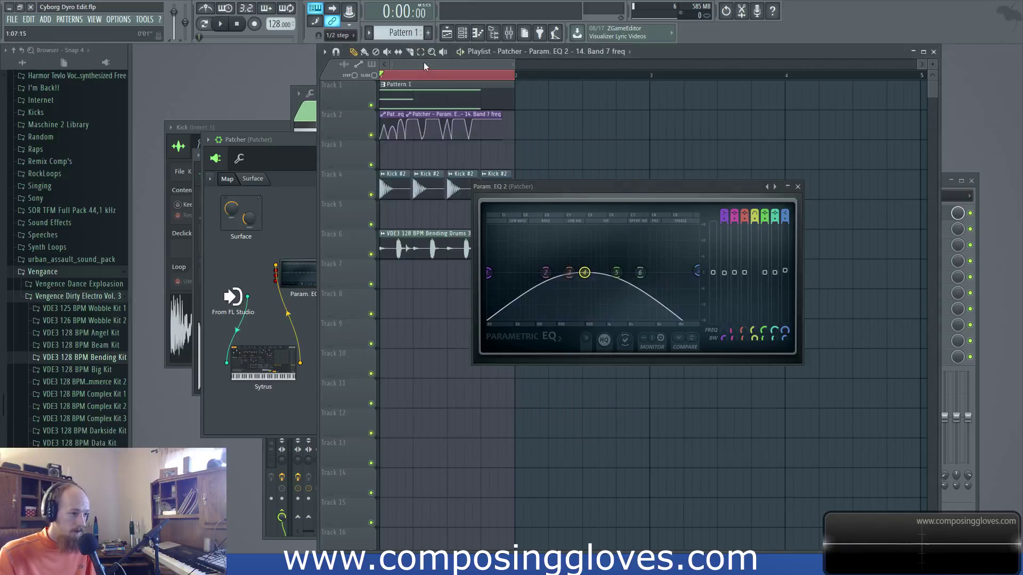
key(space)
click(300, 142)
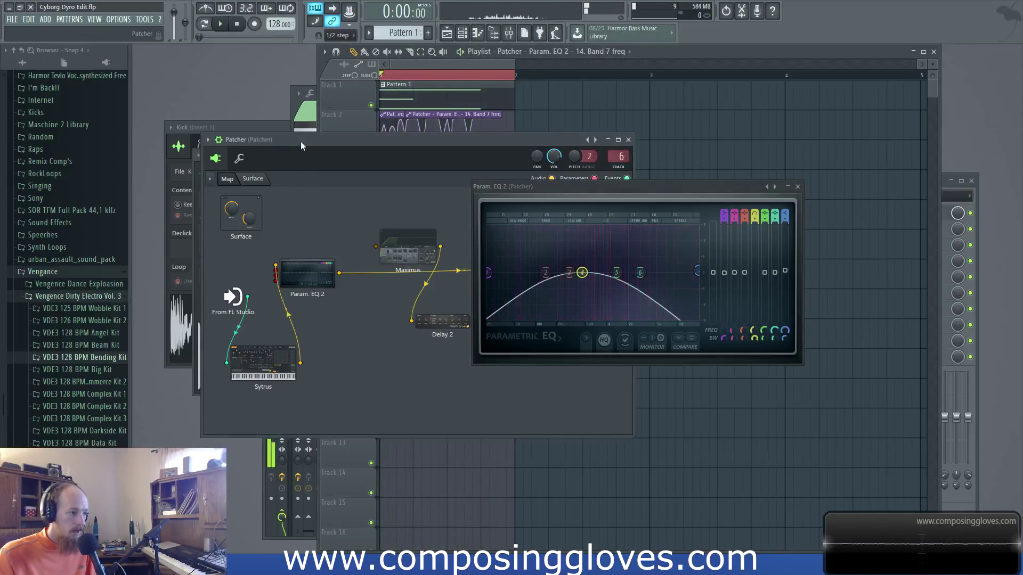
drag(587, 187, 767, 160)
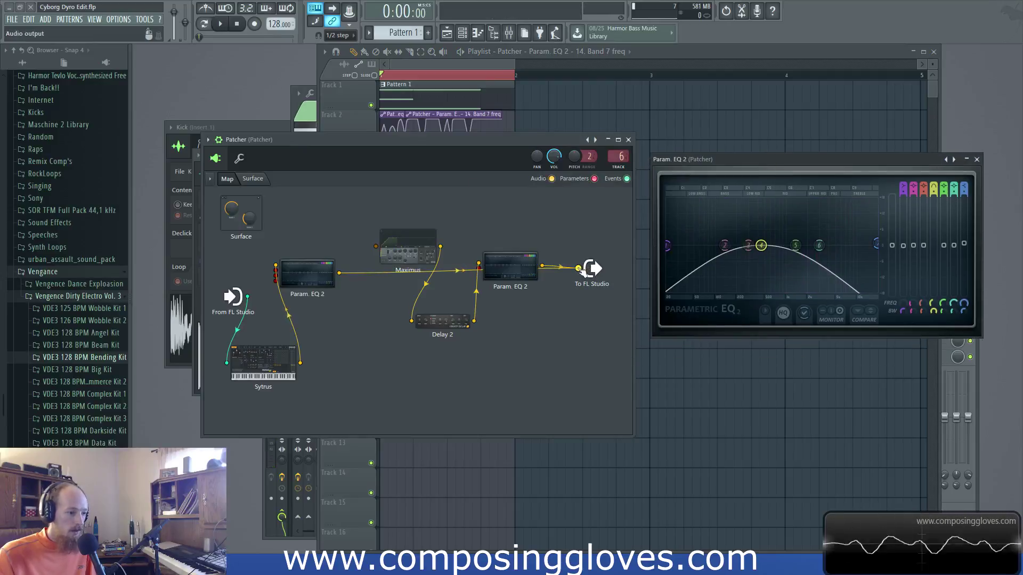
drag(604, 270, 377, 253)
click(579, 273)
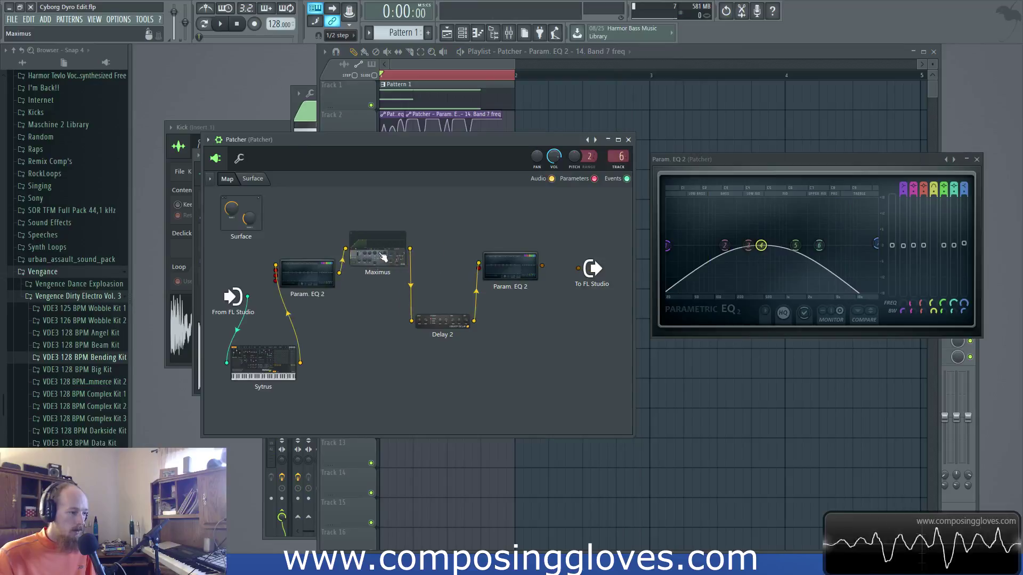
- Route Maximus straight to To FL Studio to hear the sound without the delay, and restore the original chain
drag(413, 320, 479, 263)
drag(542, 265, 578, 267)
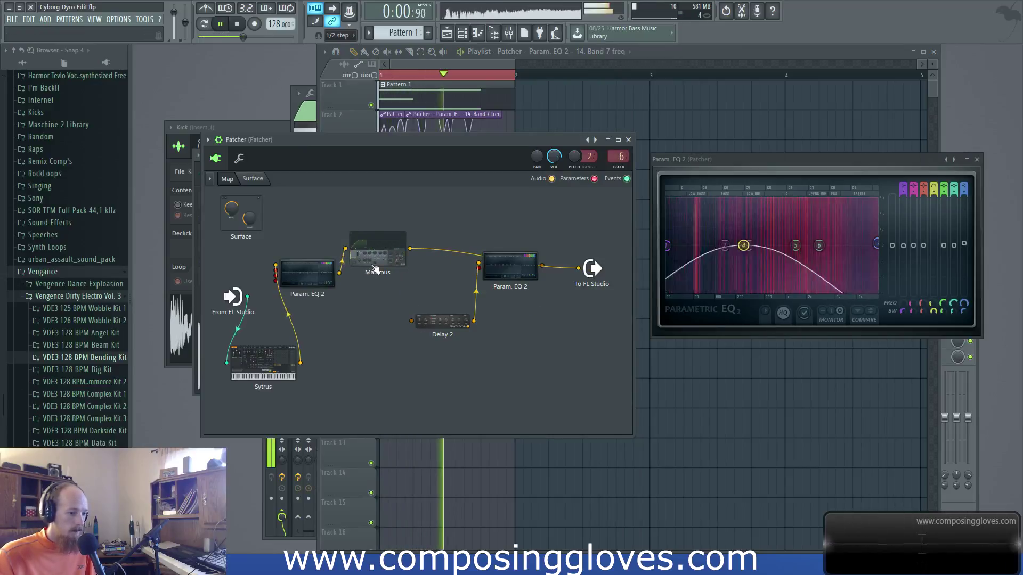
right_click(559, 267)
drag(479, 263, 412, 320)
drag(542, 265, 578, 267)
- Play the loop with Sytrus open, audition Delay 2 routed straight to To FL Studio, and reconnect it to the second Param. EQ 2
click(278, 357)
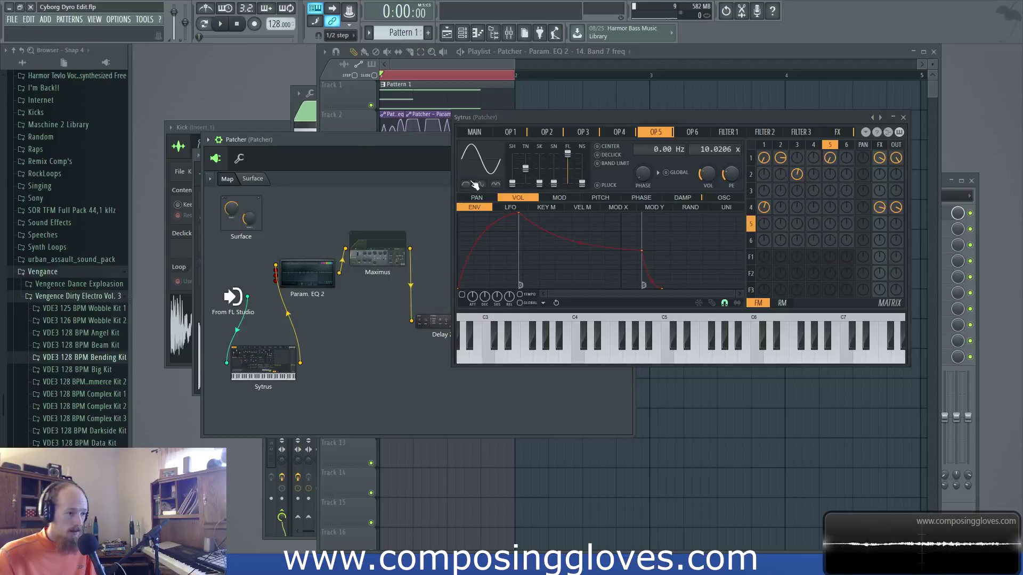
key(space)
key(space)
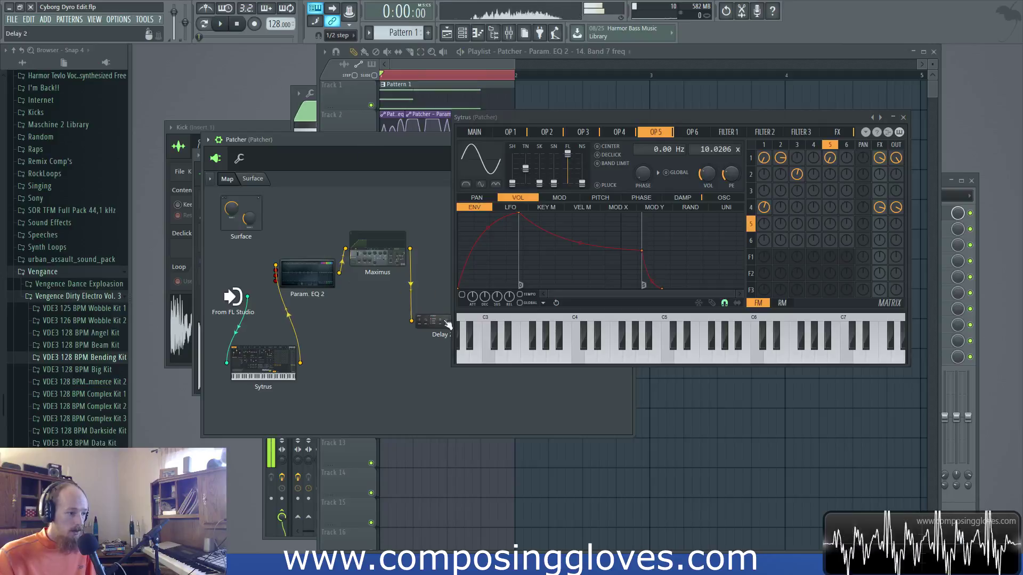
click(442, 320)
drag(478, 263, 578, 268)
key(space)
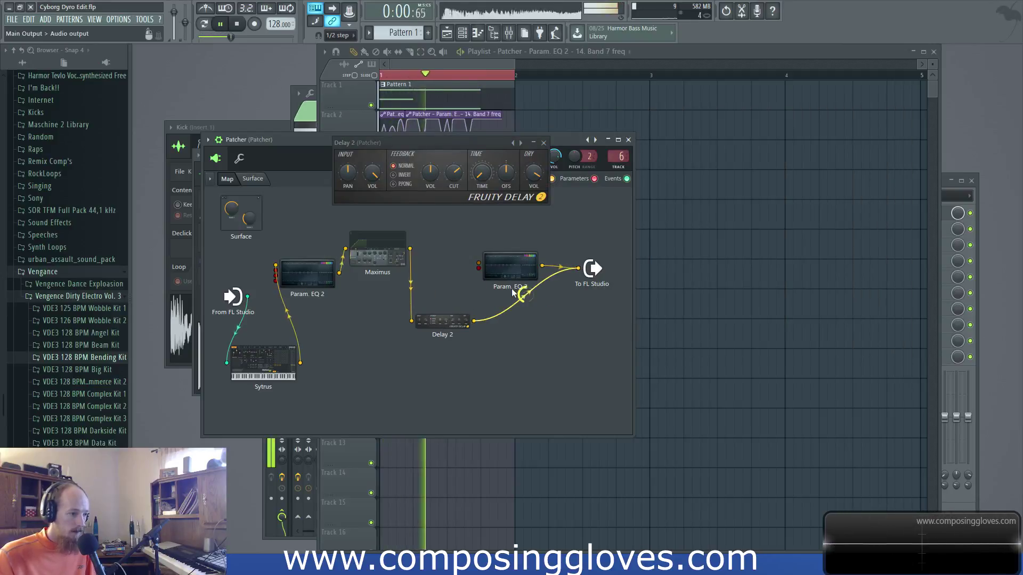
key(space)
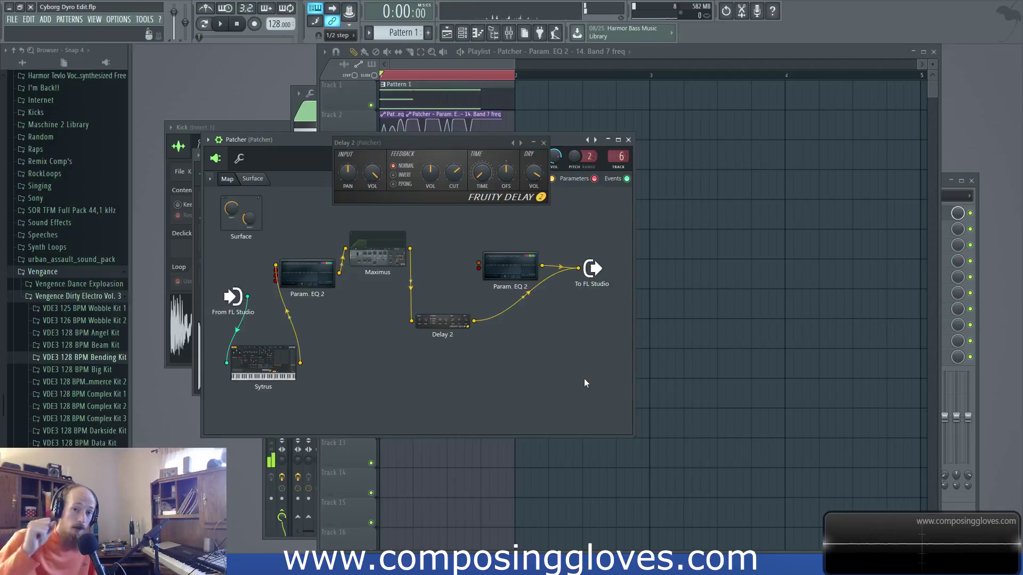
drag(578, 268, 478, 262)
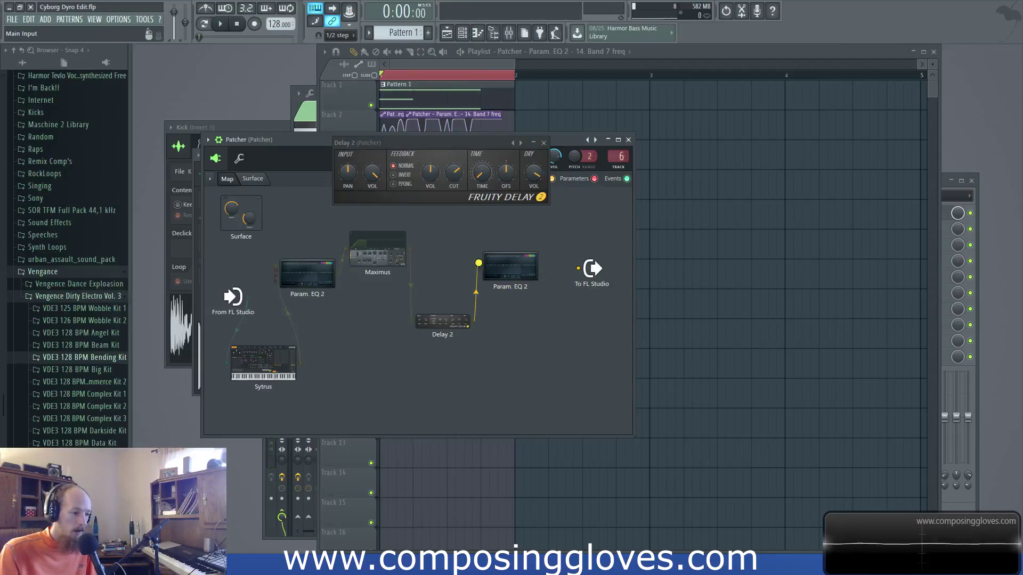
- Bypass Delay 2 by routing Maximus to To FL Studio for a comparison playback, and put the delay back in the chain
drag(408, 247, 578, 267)
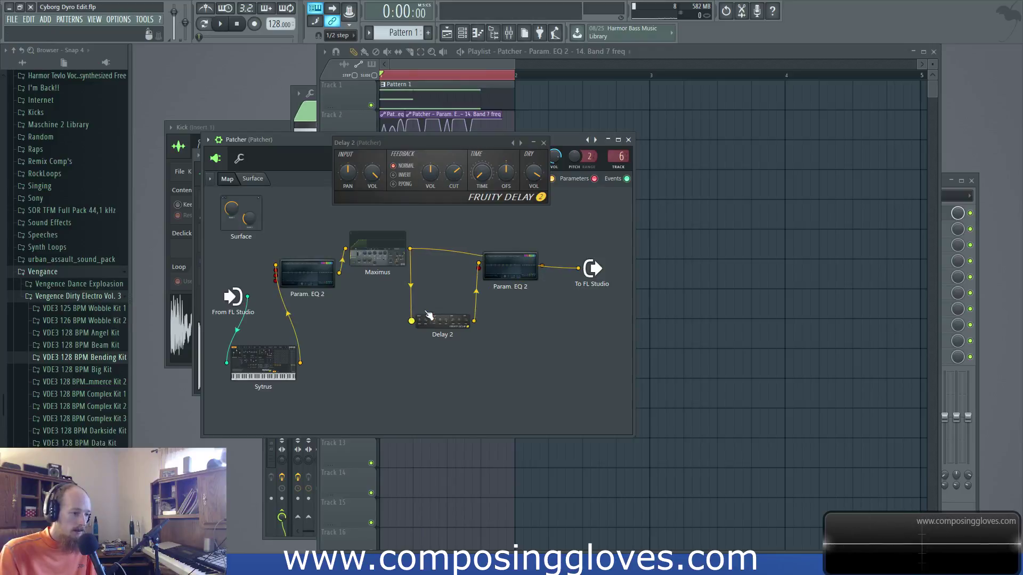
key(space)
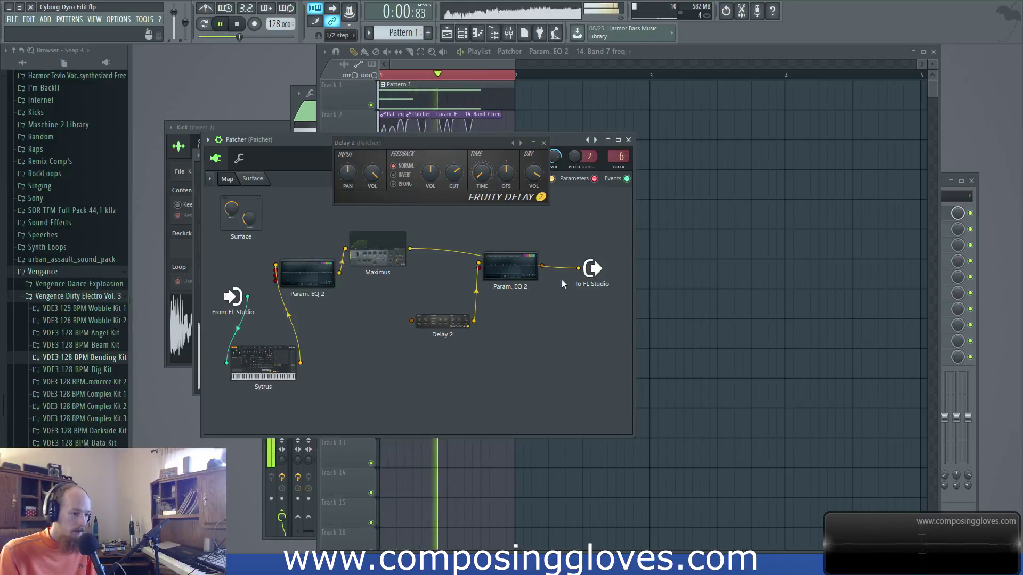
key(space)
drag(478, 263, 411, 320)
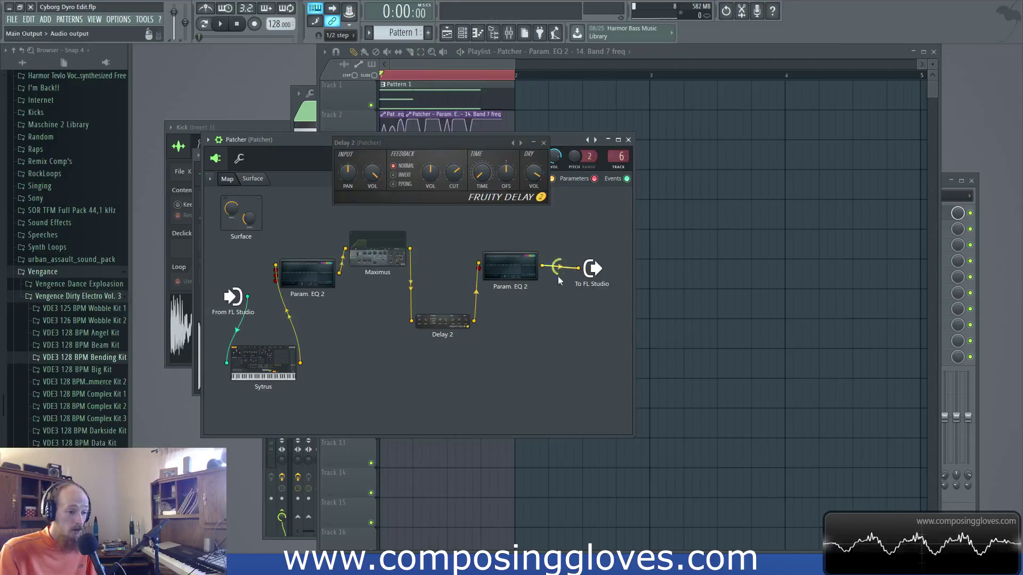
- Move the Delay 2 node up between Maximus and the second Param. EQ 2, and play the loop with the delay settings in view
drag(457, 330, 453, 282)
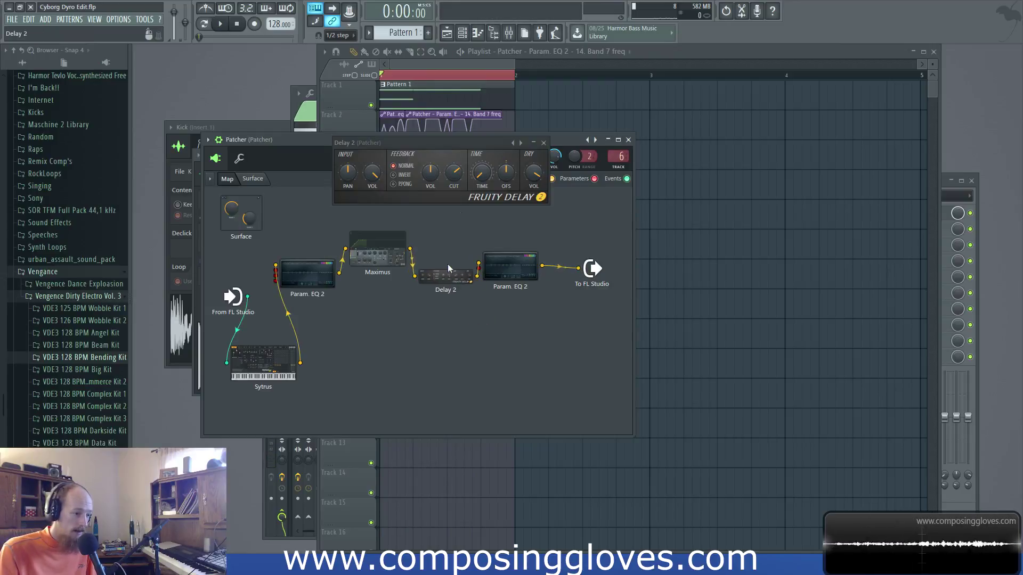
drag(460, 144, 469, 135)
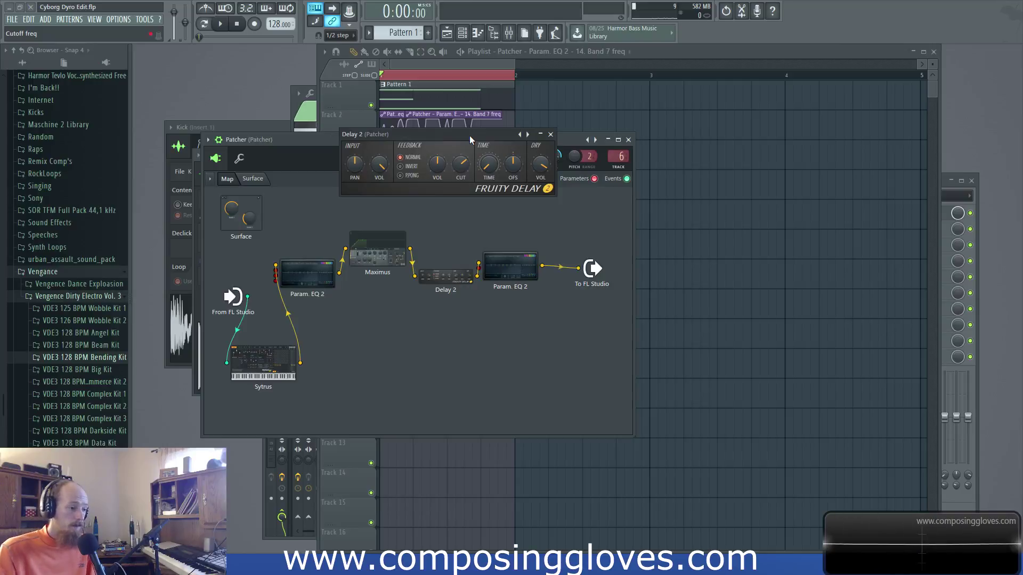
click(460, 51)
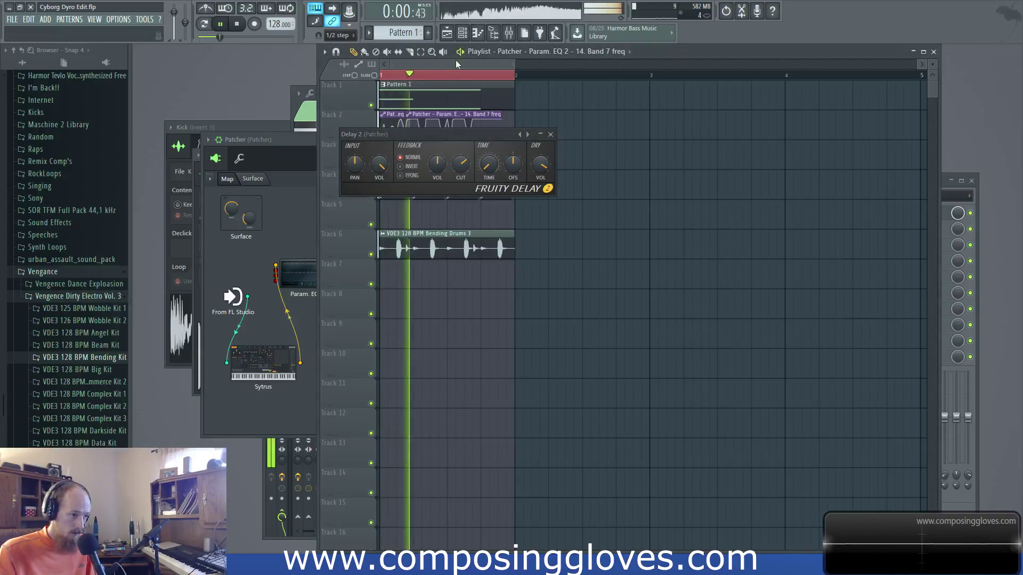
click(307, 139)
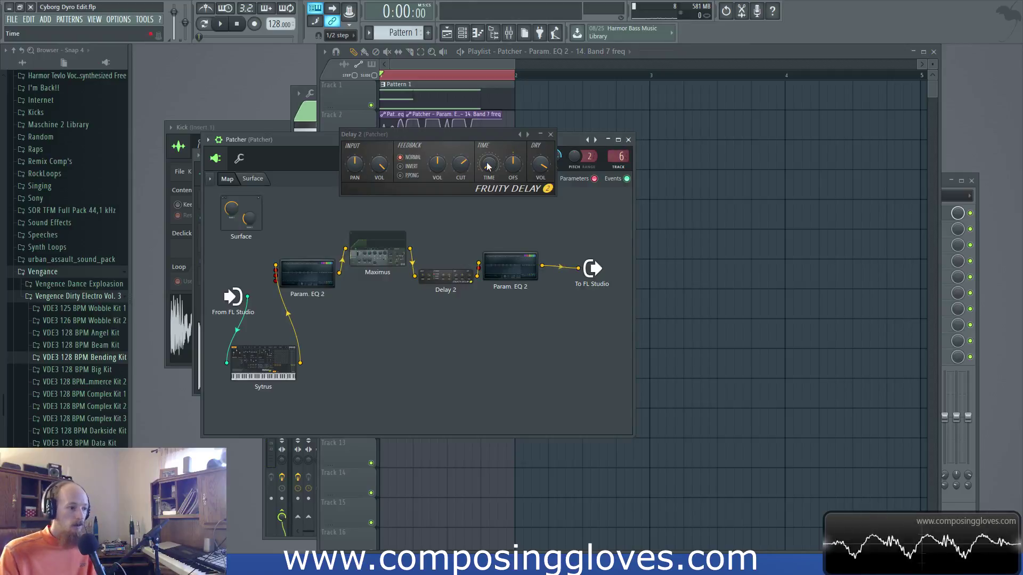
drag(474, 137, 483, 115)
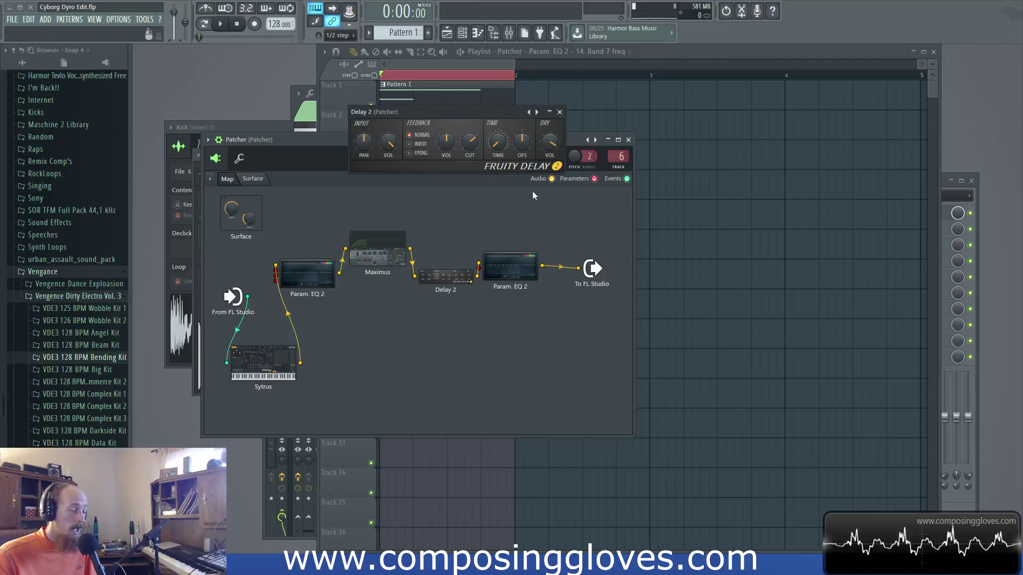
- Recheck Sytrus's modulation matrix, and watch the second Param. EQ 2's automated bands while the loop plays
click(262, 362)
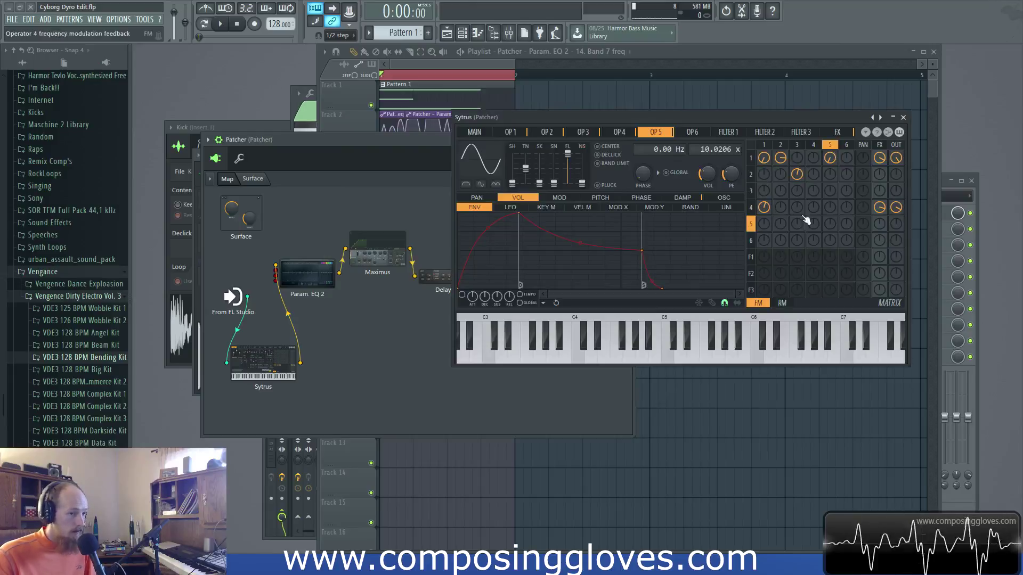
click(903, 117)
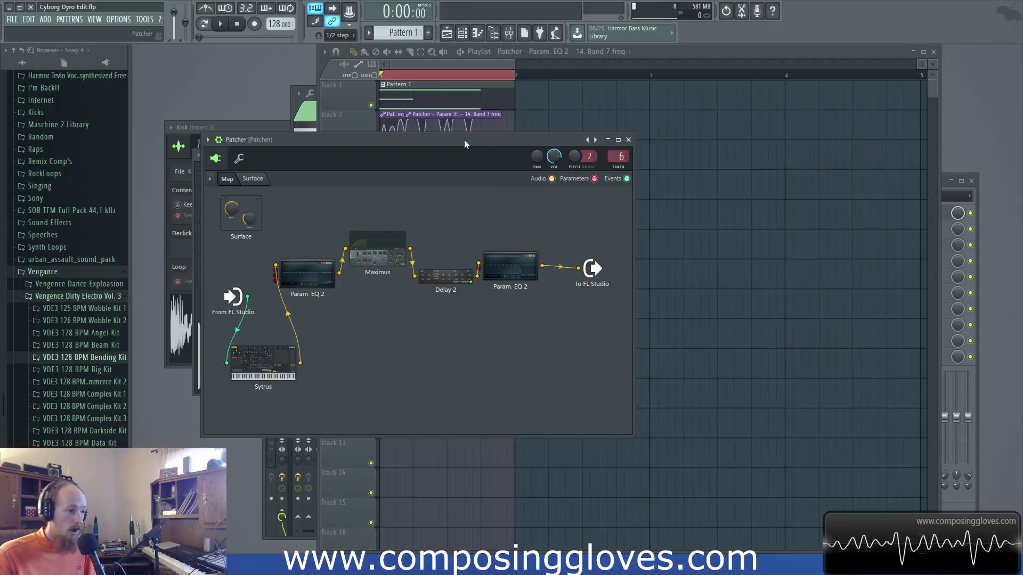
click(514, 272)
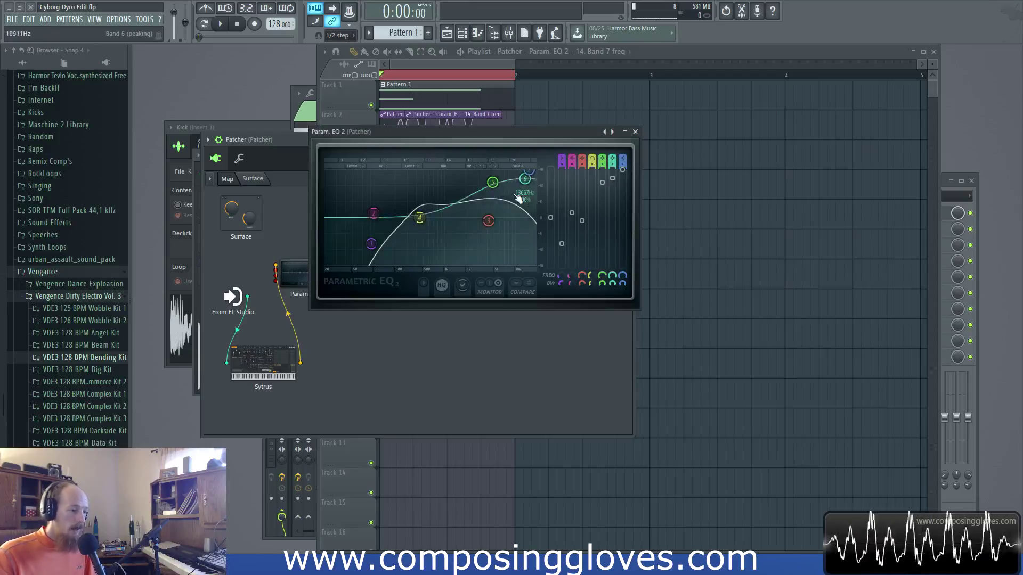
drag(477, 133, 531, 134)
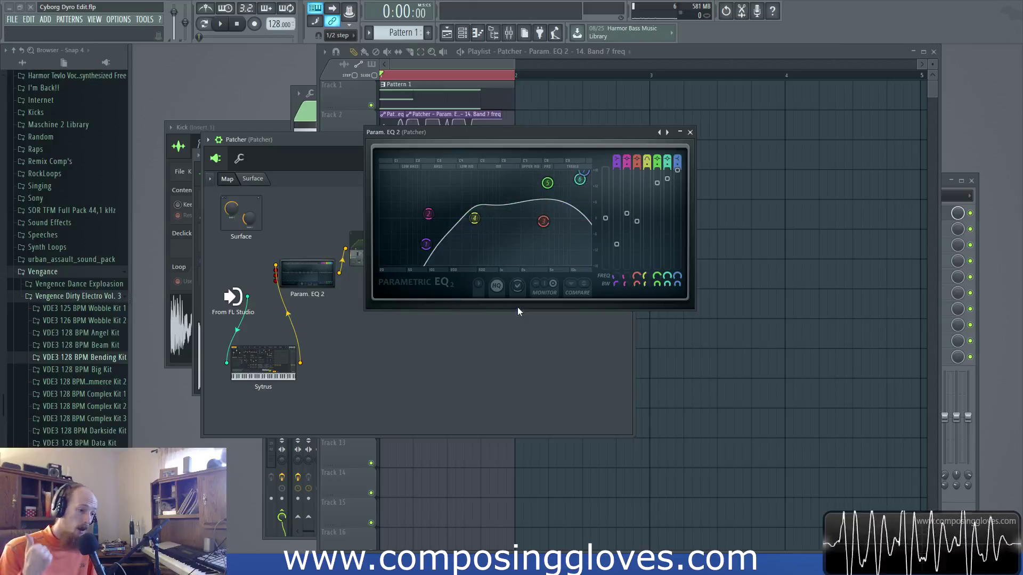
click(471, 67)
drag(470, 75, 363, 79)
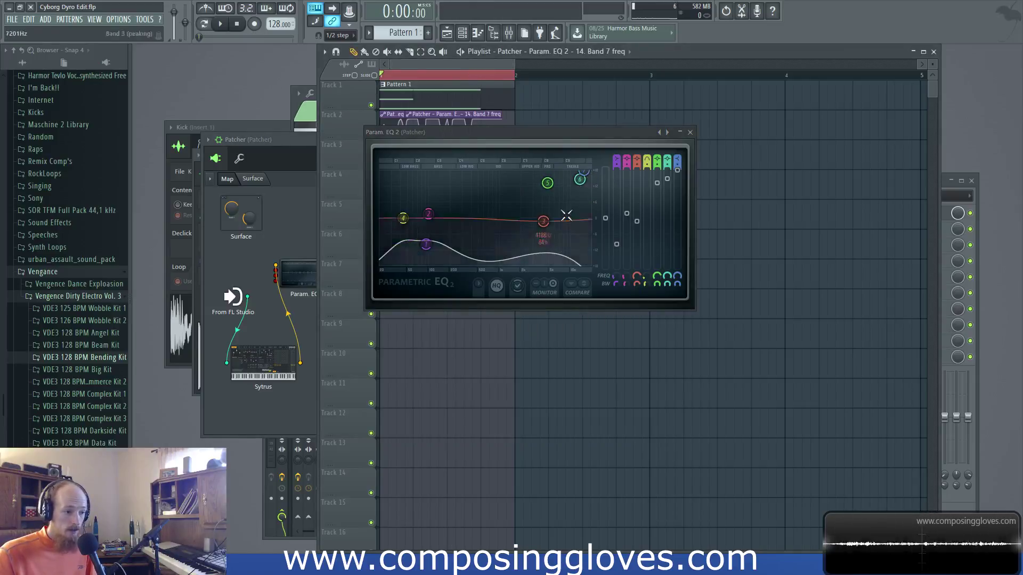
key(space)
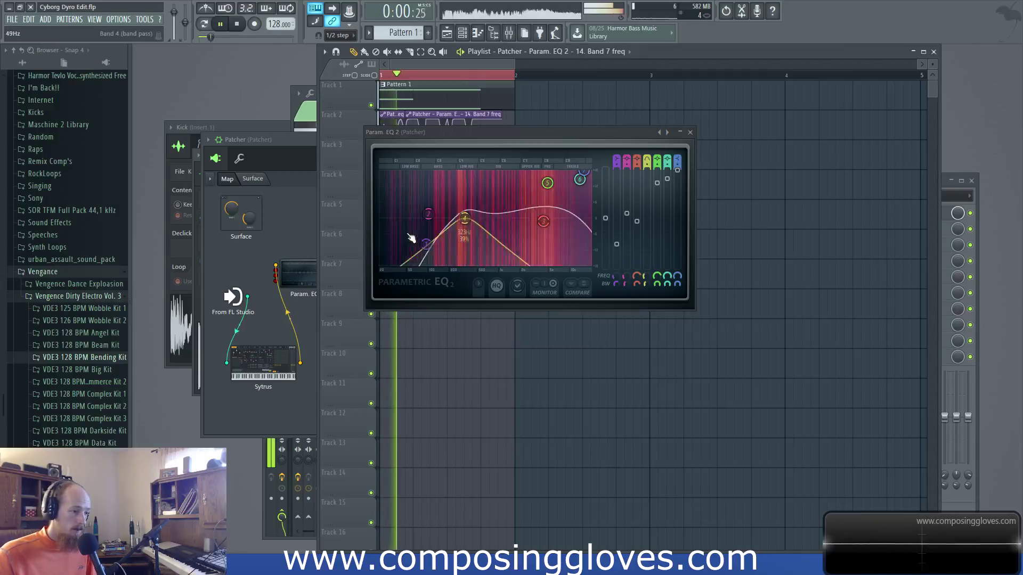
key(space)
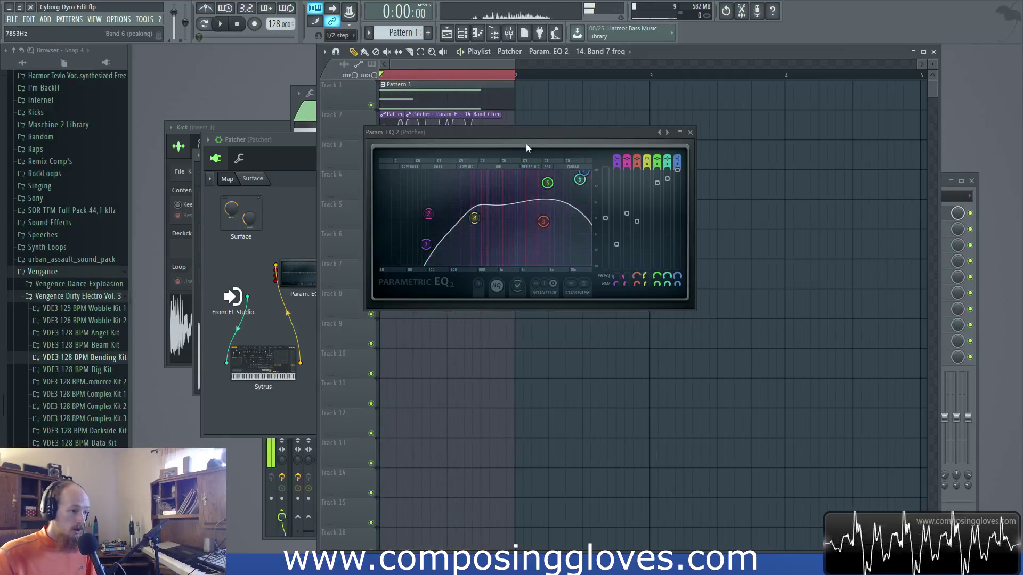
click(690, 132)
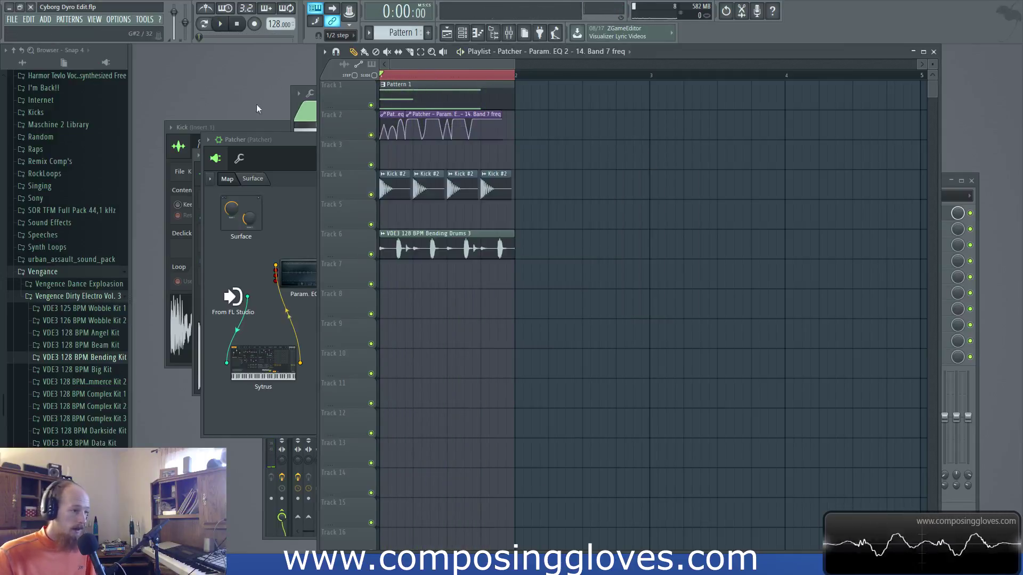
- Open the Fruity Limiter on the Patcher mixer track, and compare its limiter page with its compressor page
click(307, 142)
drag(307, 142, 435, 290)
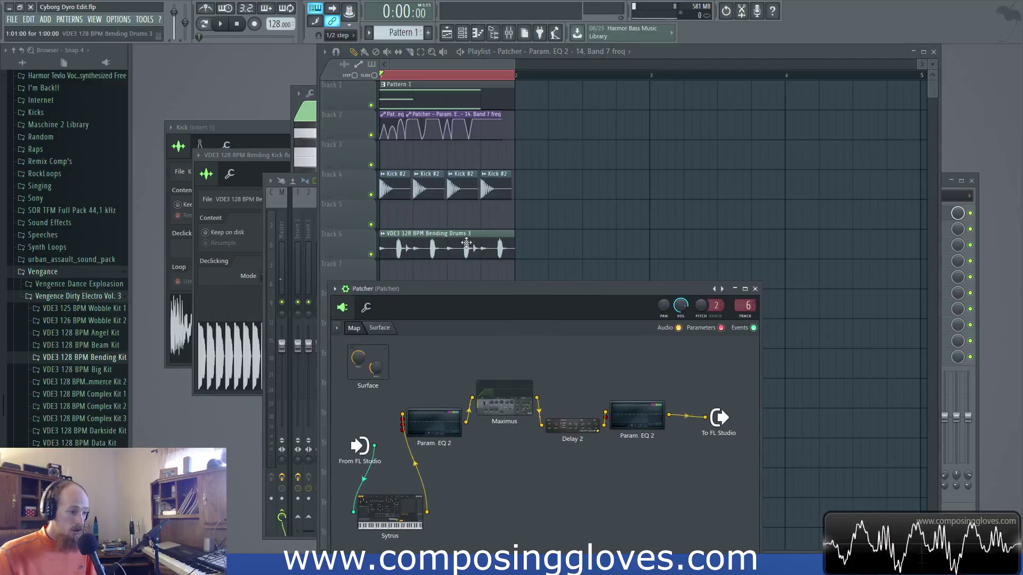
click(263, 210)
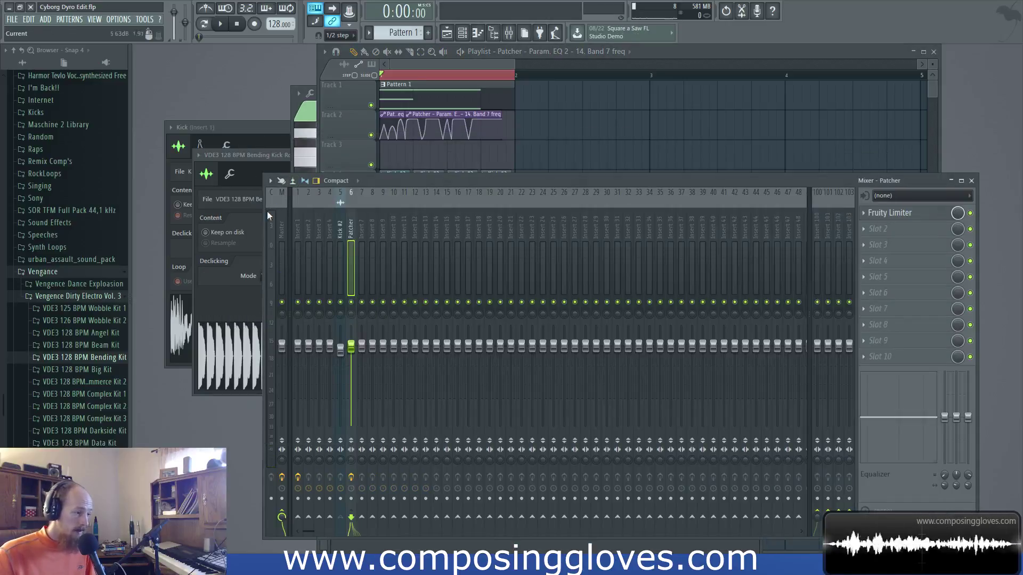
click(877, 215)
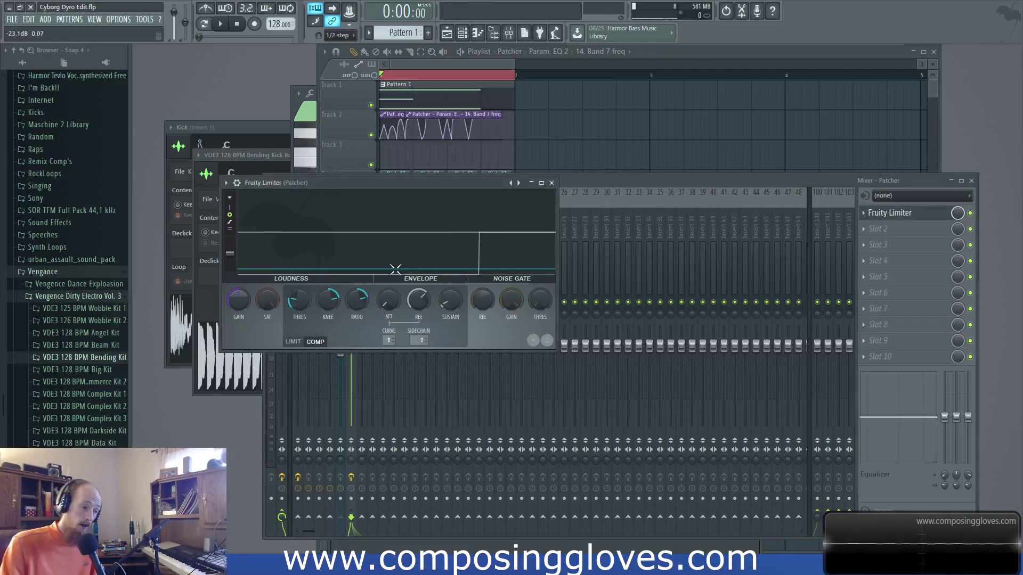
click(294, 342)
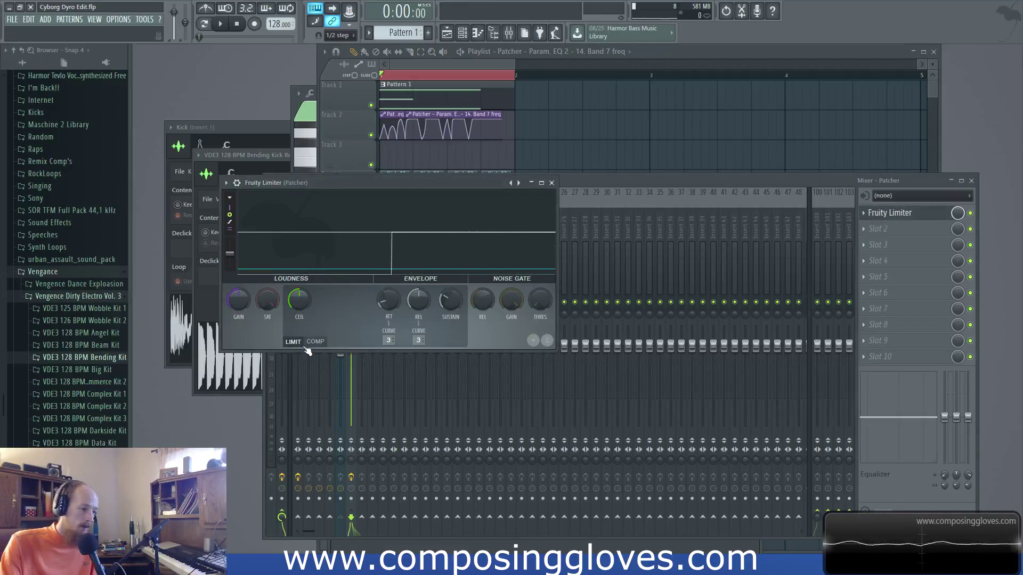
click(315, 341)
- Check the Fruity Limiter on the Master mixer track, and close its window
drag(672, 184, 638, 69)
click(248, 134)
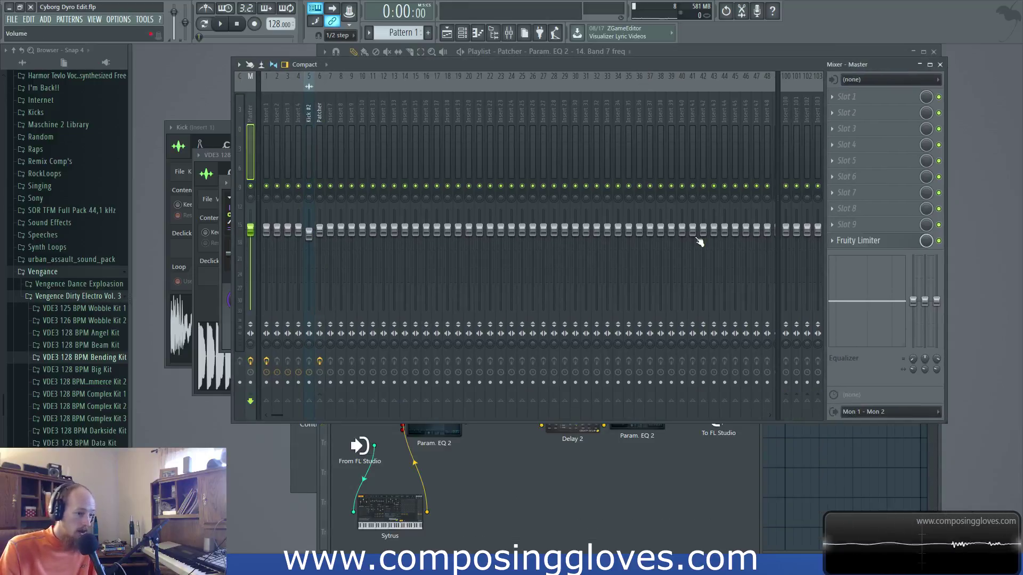
click(897, 241)
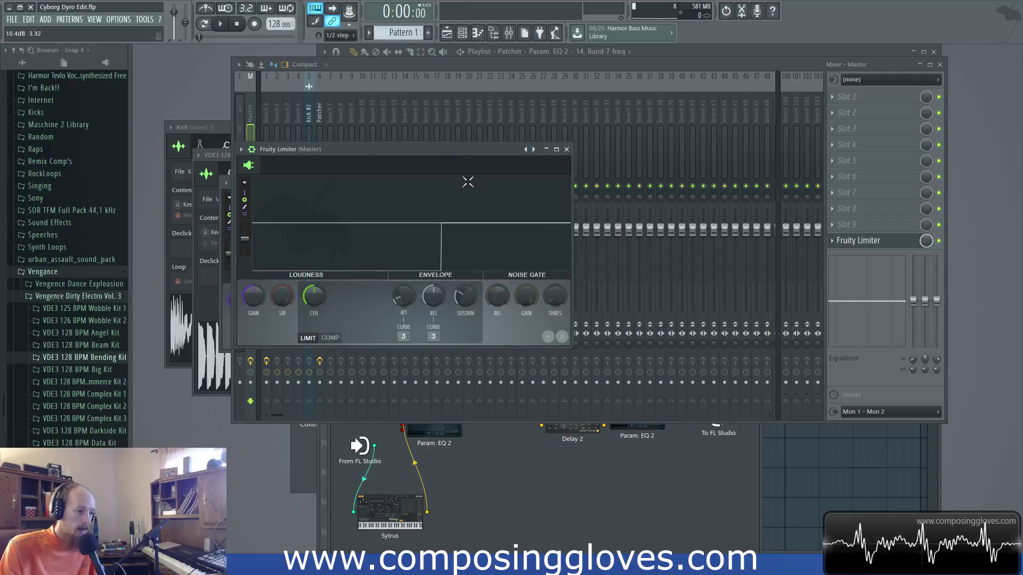
click(566, 149)
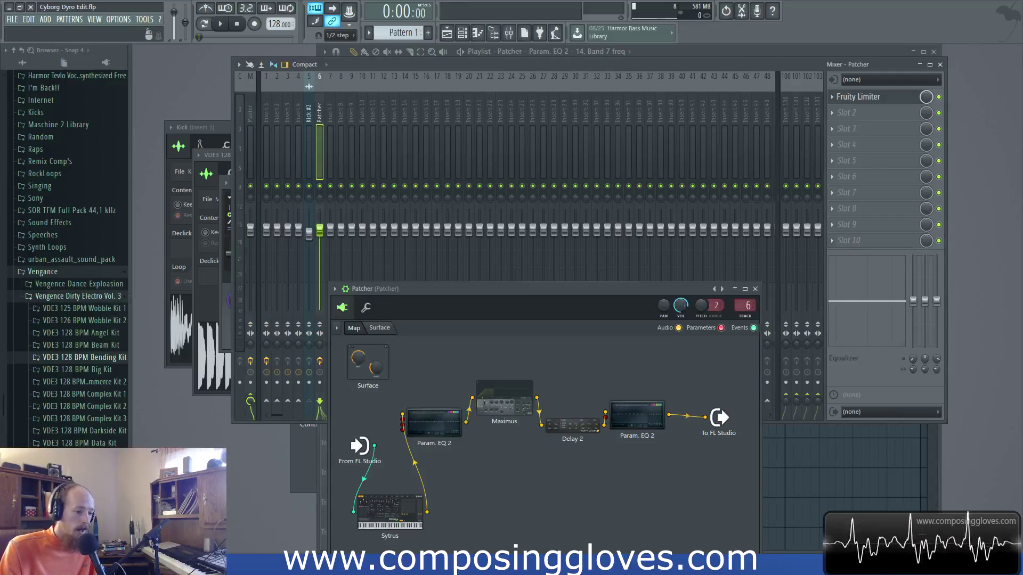
- Open Maximus from the Patcher map, show its High band, and go through its processing options
drag(520, 292, 456, 134)
click(442, 243)
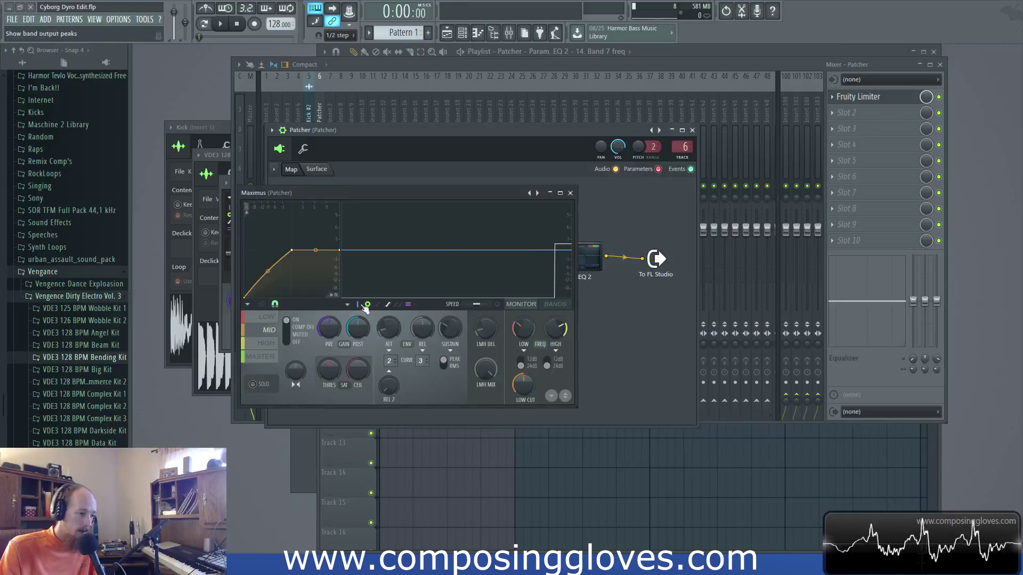
click(266, 343)
click(349, 306)
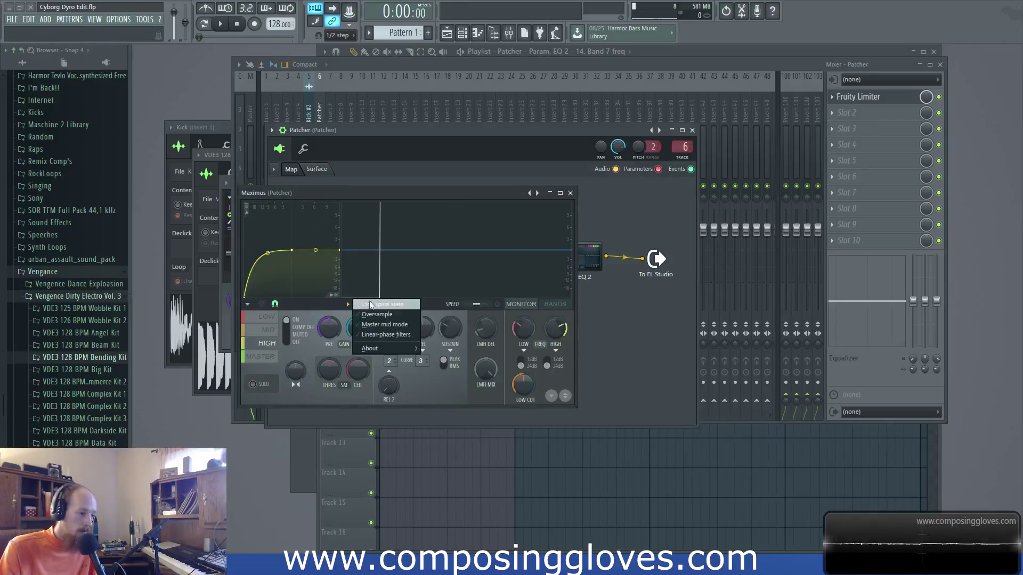
click(373, 326)
drag(484, 193, 512, 244)
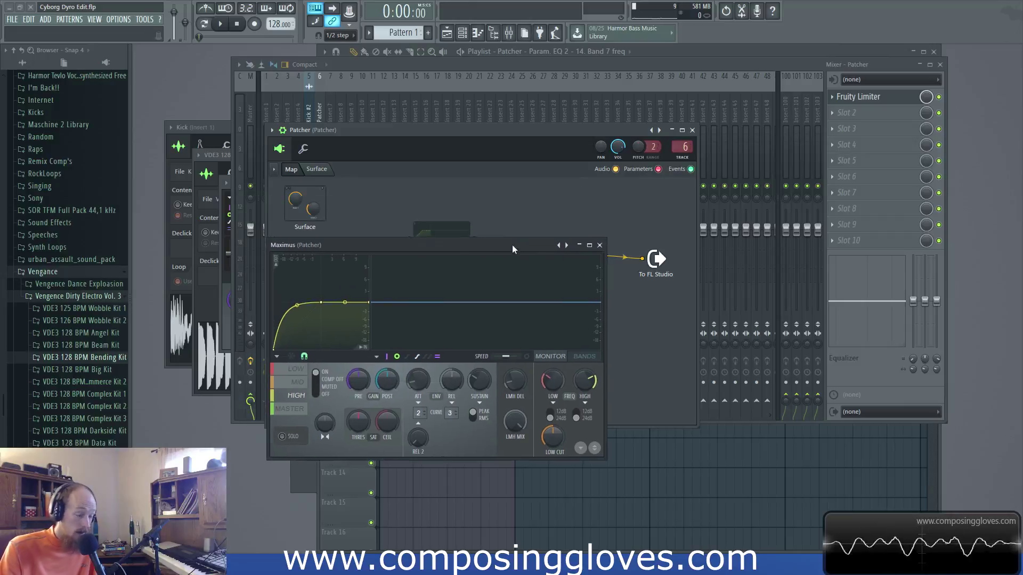
- Move the mixer out of the way, toggle Maximus's linear-phase filters, and play the loop briefly
drag(508, 63, 808, 208)
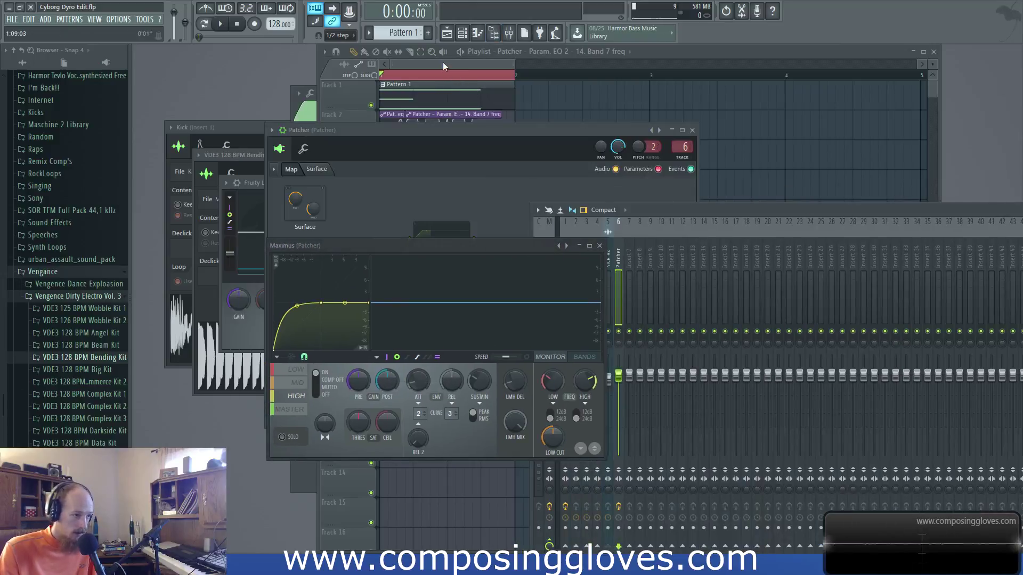
click(377, 357)
click(429, 388)
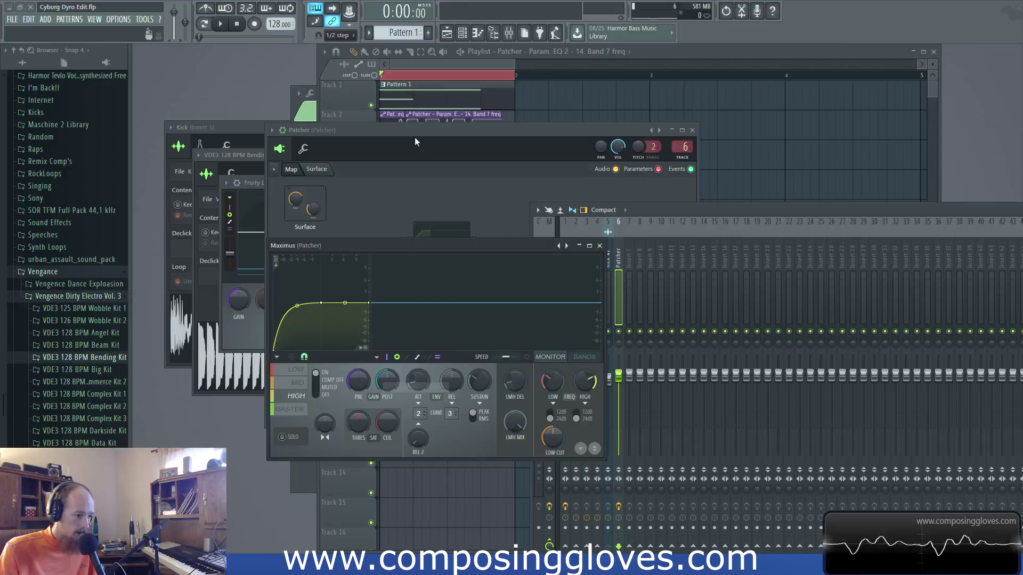
click(428, 58)
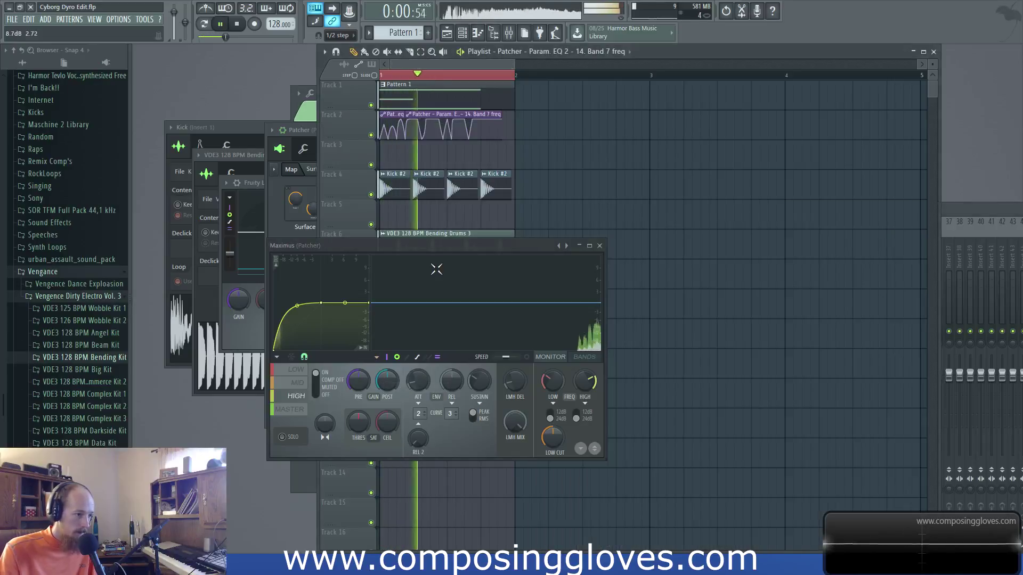
key(space)
- Recheck the Maximus processing options, and play the loop again to compare the sound
click(377, 358)
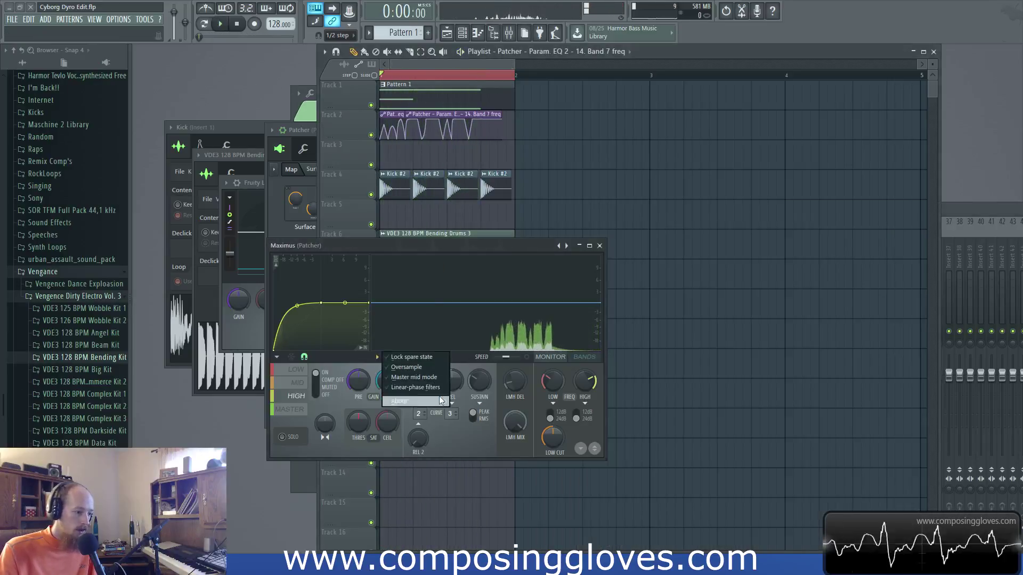
click(377, 357)
key(space)
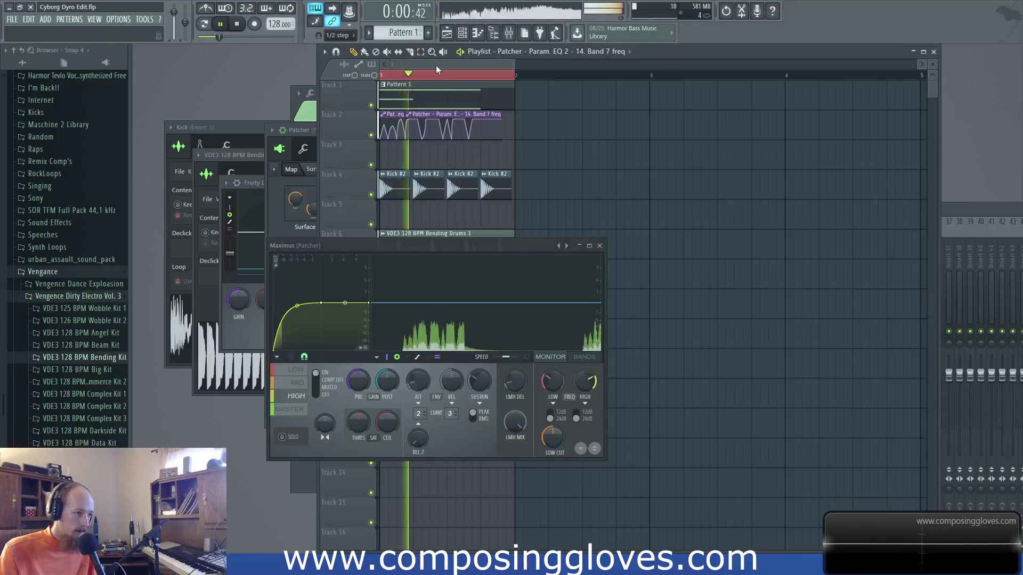
click(376, 357)
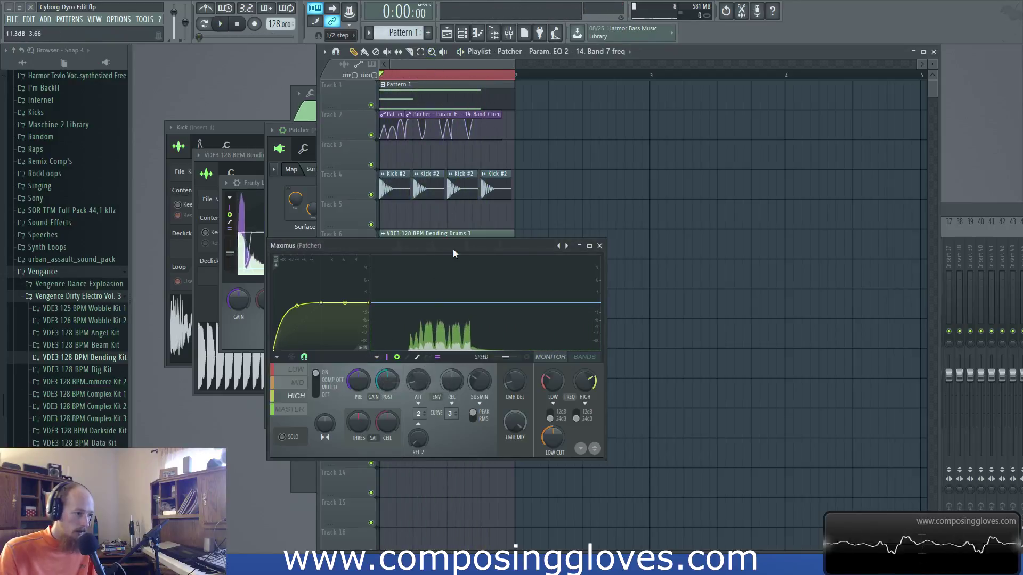
key(space)
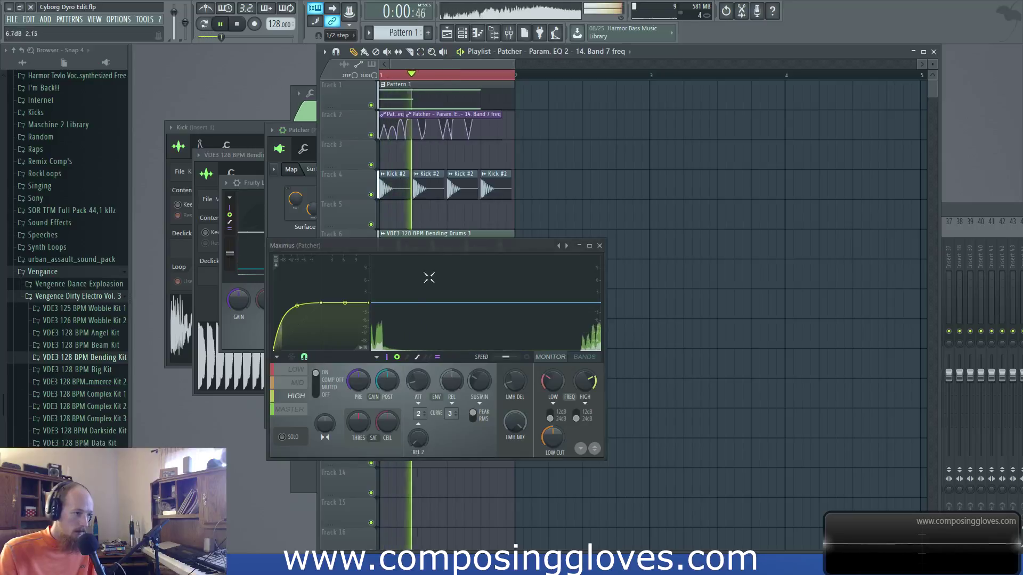
- Toggle the Maximus linear-phase filters again for another comparison playback, and stop the loop
key(space)
click(376, 357)
click(400, 379)
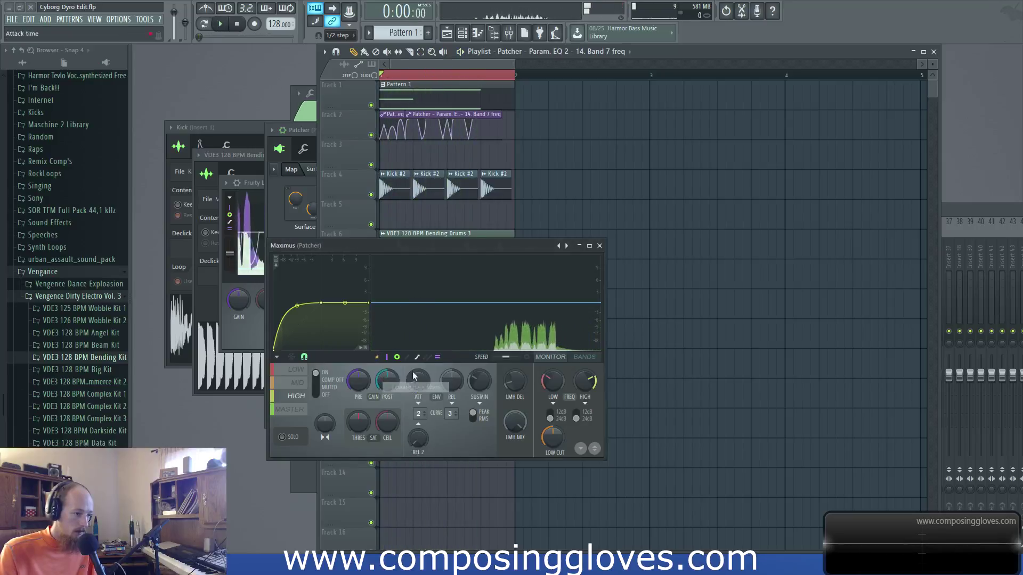
key(space)
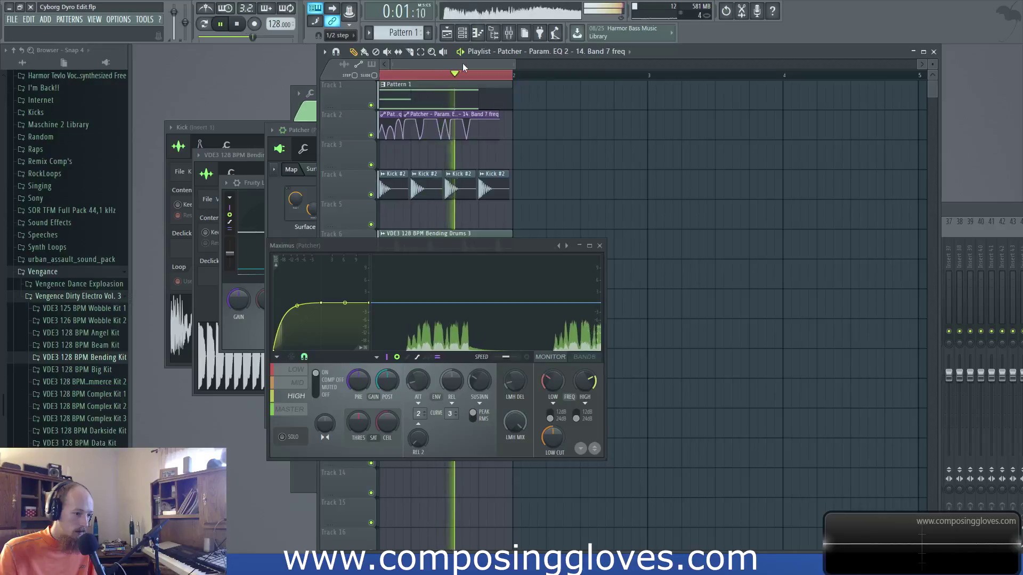
key(space)
- Close Maximus and bring the Patcher map with the complete effect chain back into view
click(600, 246)
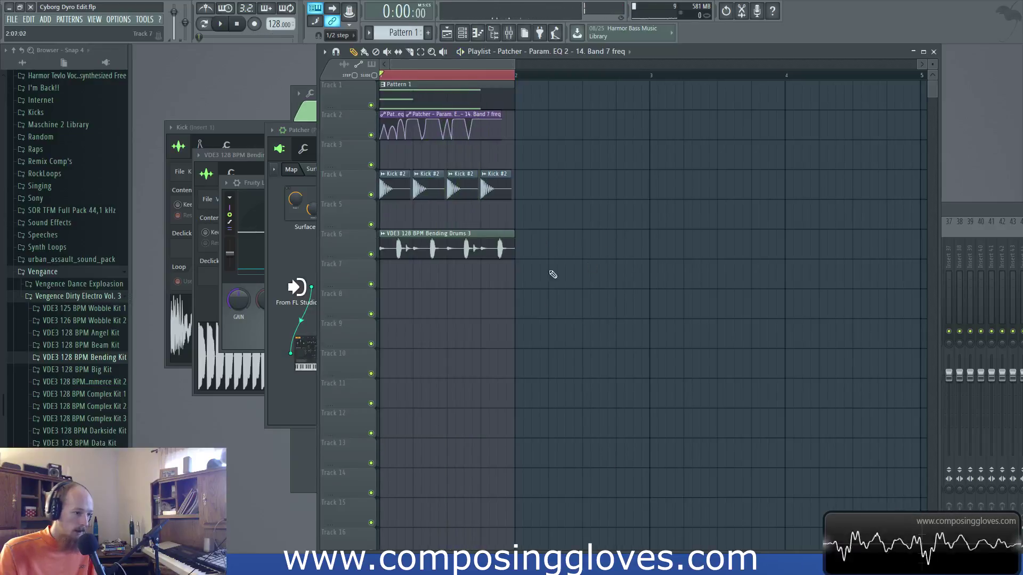
click(276, 248)
drag(562, 130, 560, 116)
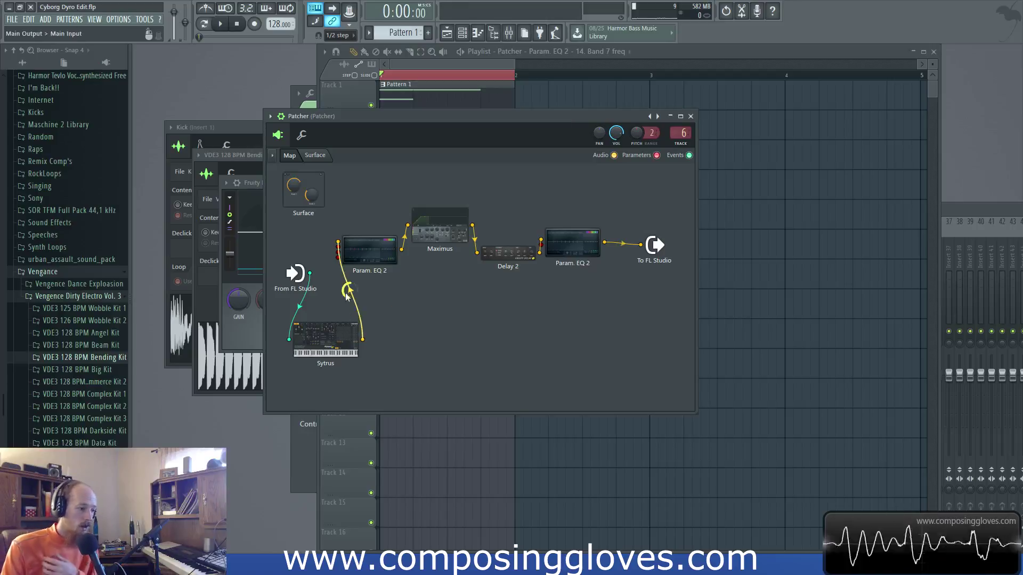
- Open Harmor from the channel rack, and move its window down to uncover the playlist
key(F6)
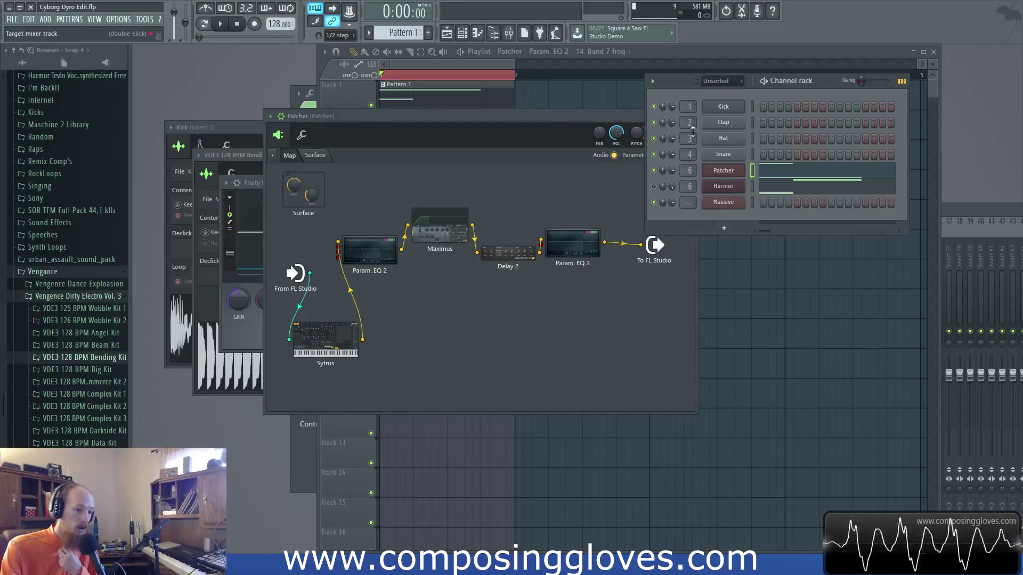
click(722, 186)
drag(217, 189, 255, 194)
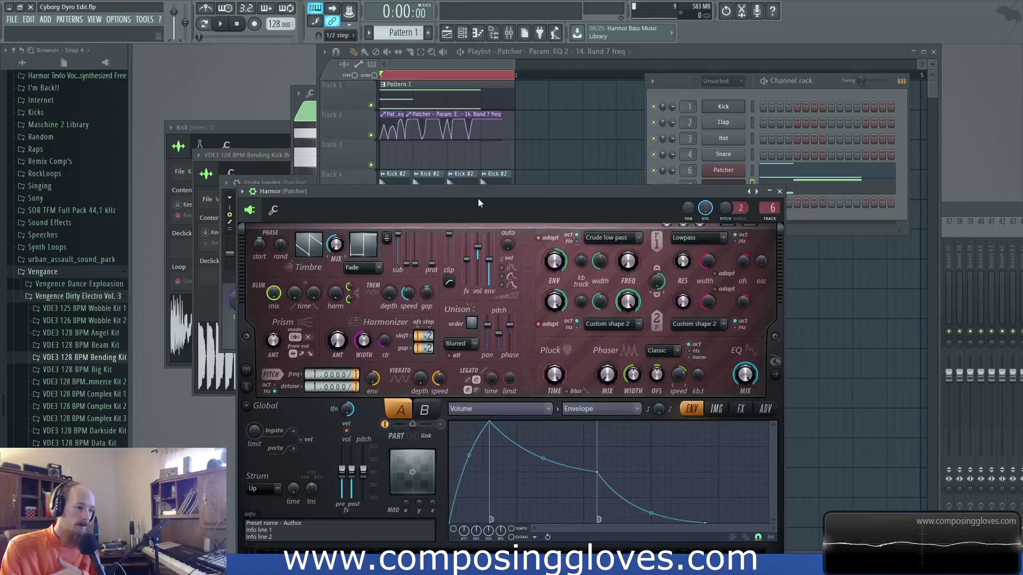
drag(479, 201, 557, 321)
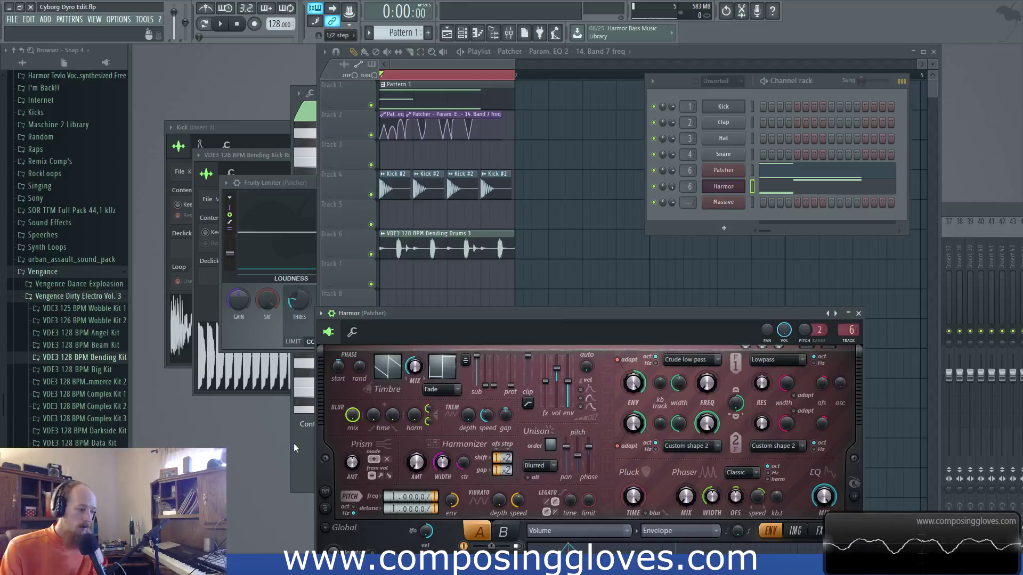
- Show the Patcher mixer track, and reopen the Patcher map below the channel rack
click(508, 33)
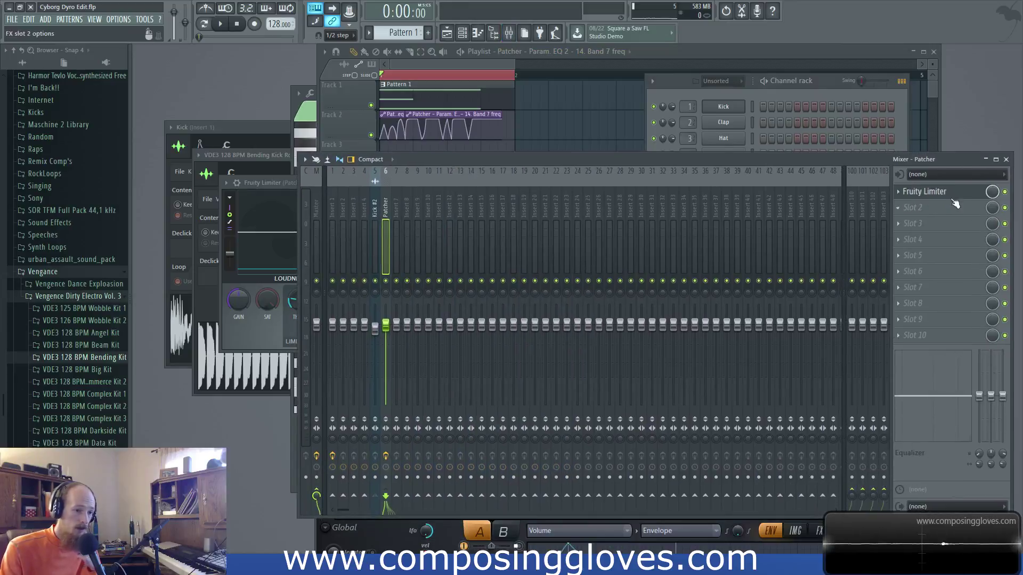
key(F6)
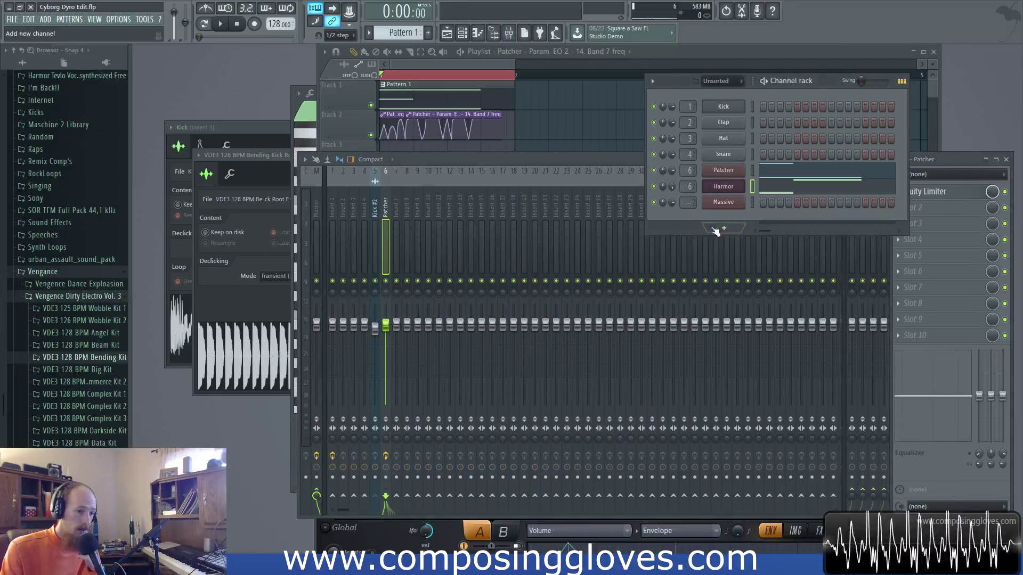
click(730, 171)
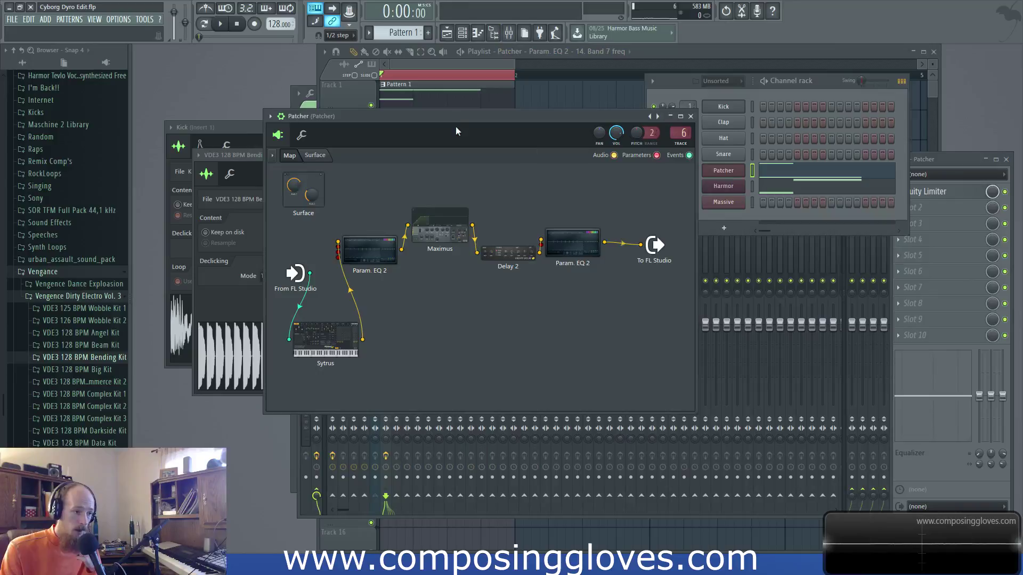
drag(457, 113, 698, 276)
- Open the Patcher channel's piano roll from the channel rack for a quick look, and close it
mouse_move(423, 114)
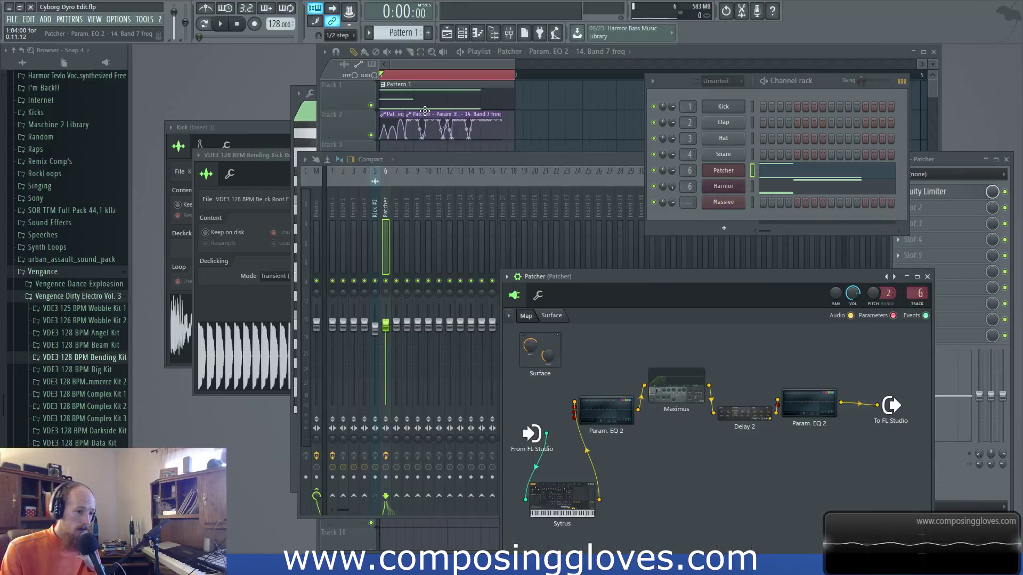
click(807, 184)
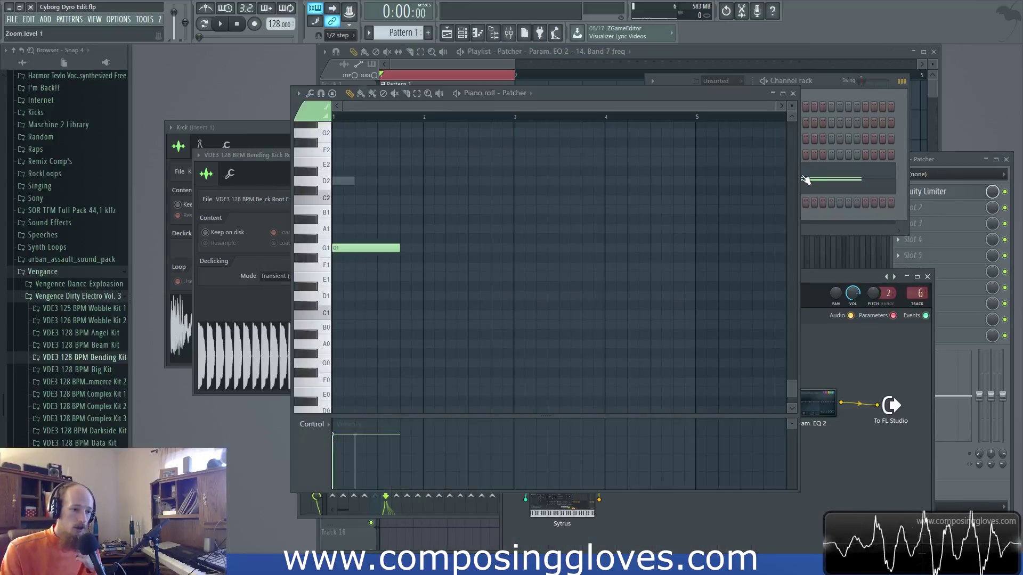
click(834, 188)
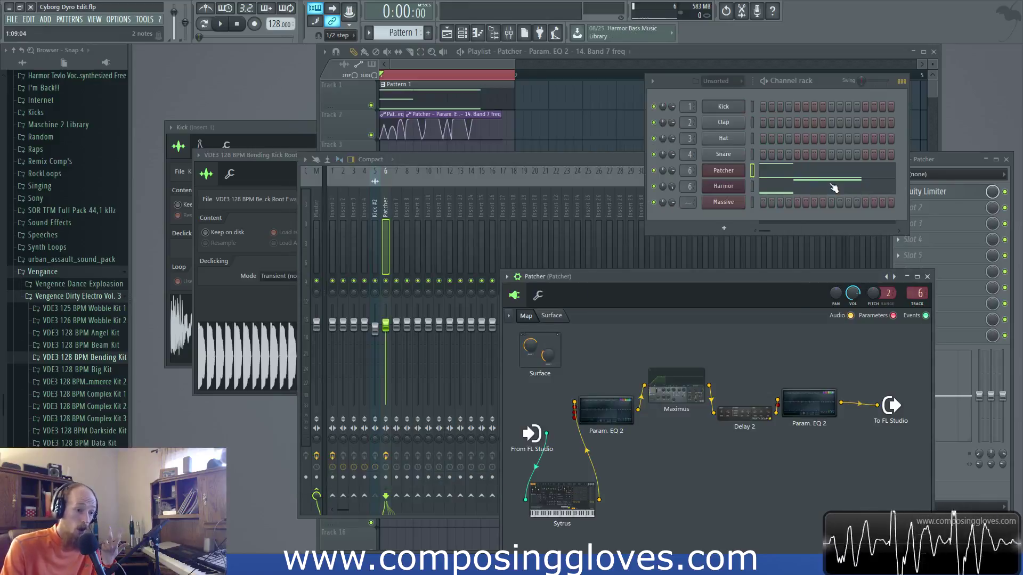
- Open Harmor's piano roll, and zoom in on its notes to examine them against Patcher's ghost notes
click(833, 188)
click(833, 187)
click(834, 187)
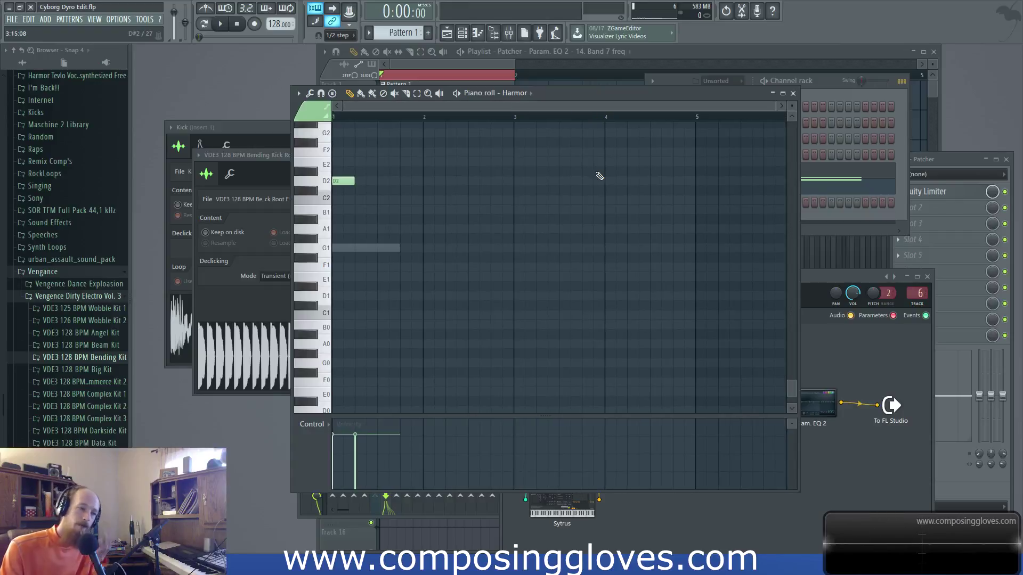
scroll(464, 239, up, 5)
click(367, 258)
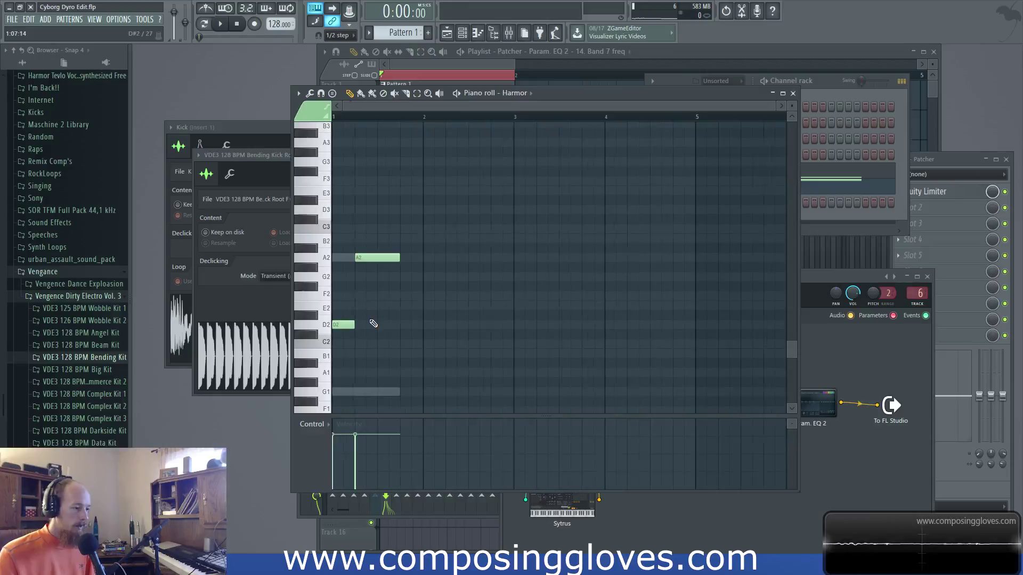
ctrl+scroll(372, 323, up, 2)
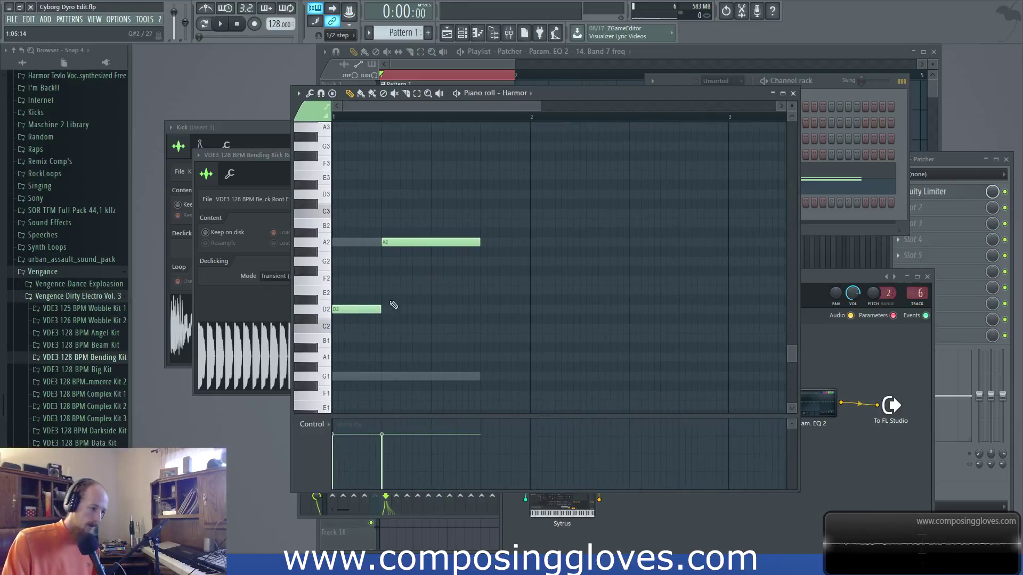
- Switch to the Patcher channel's piano roll, and examine its notes against Harmor's ghost notes
click(844, 176)
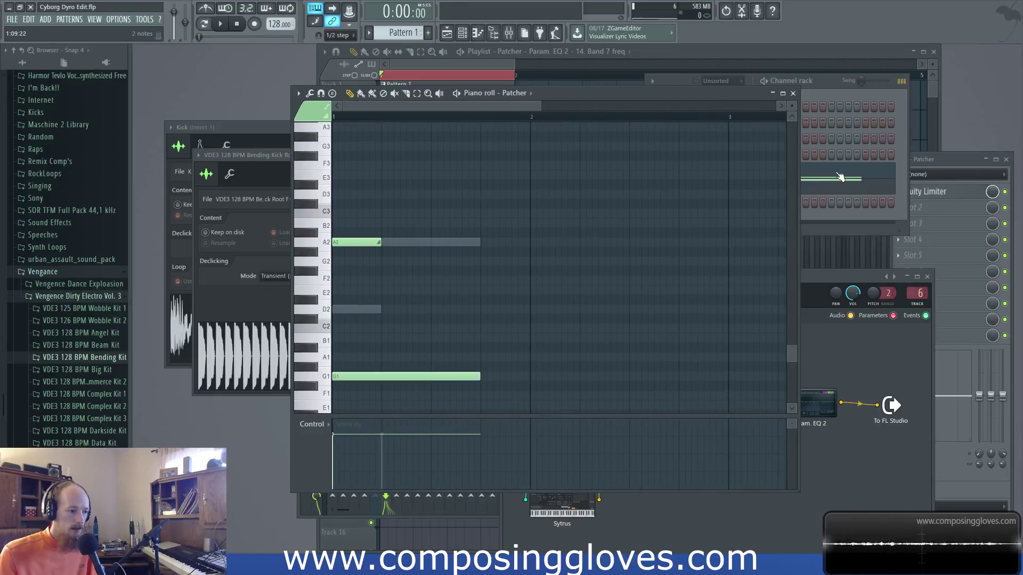
scroll(381, 342, down, 4)
scroll(373, 344, up, 2)
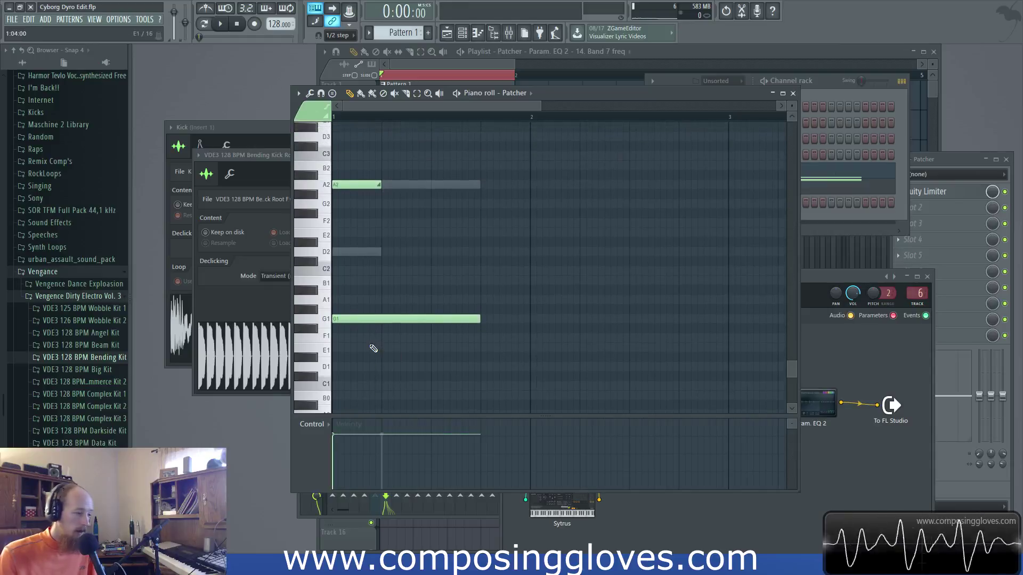
- Play the pattern with both layers, mute Harmor, and play the Patcher notes on their own
ctrl+scroll(370, 343, up, 1)
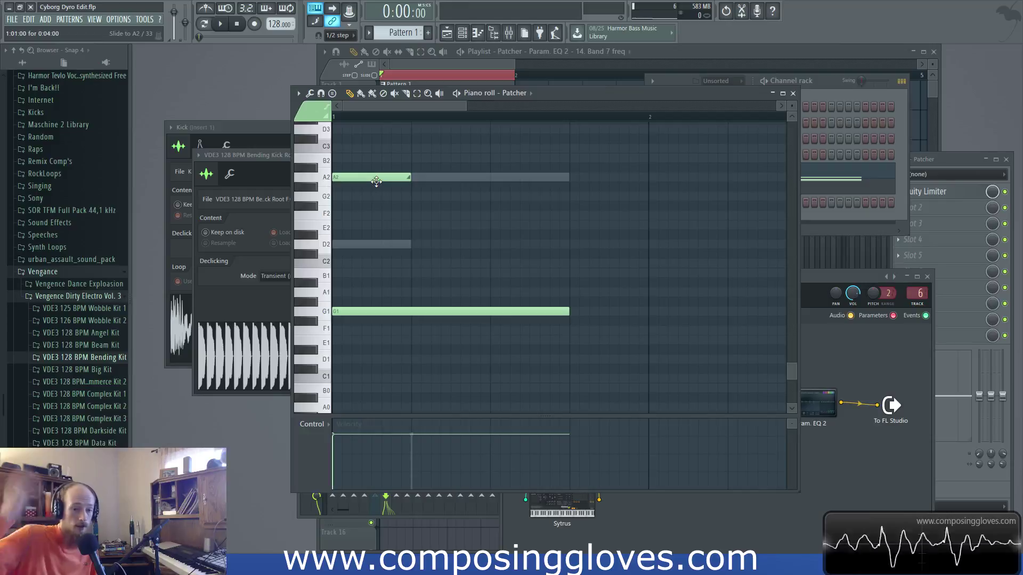
key(space)
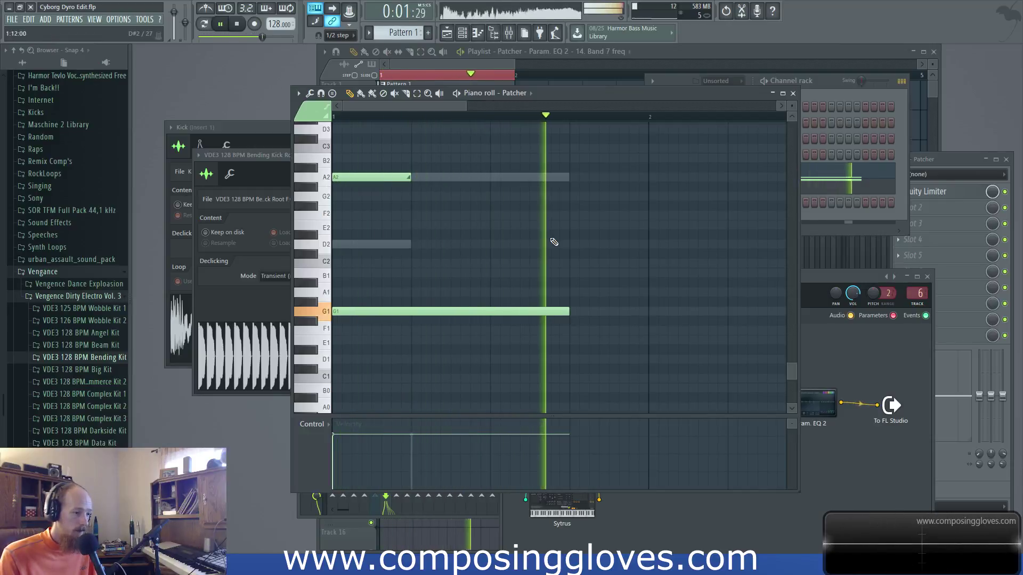
key(space)
key(F6)
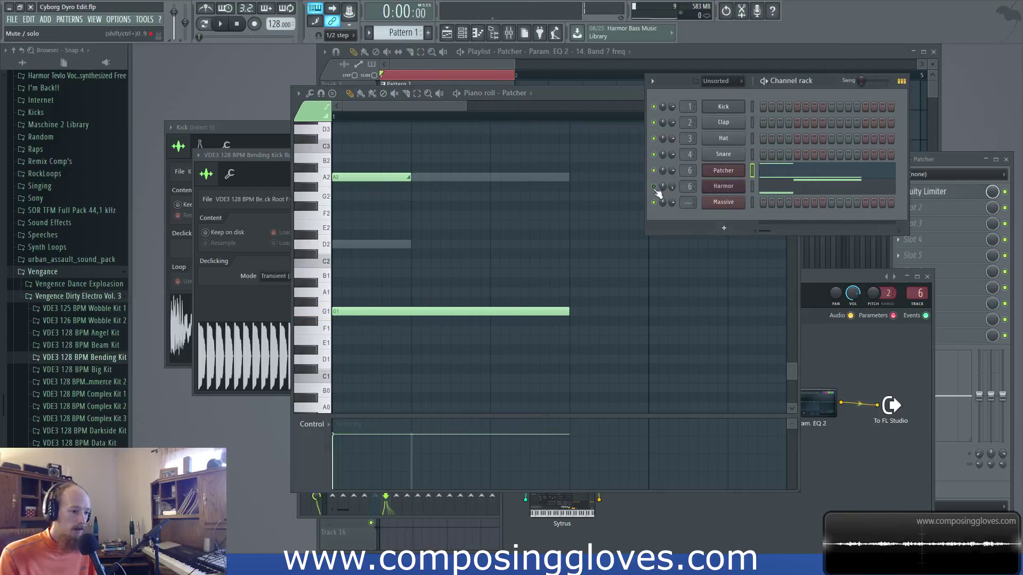
key(F7)
key(space)
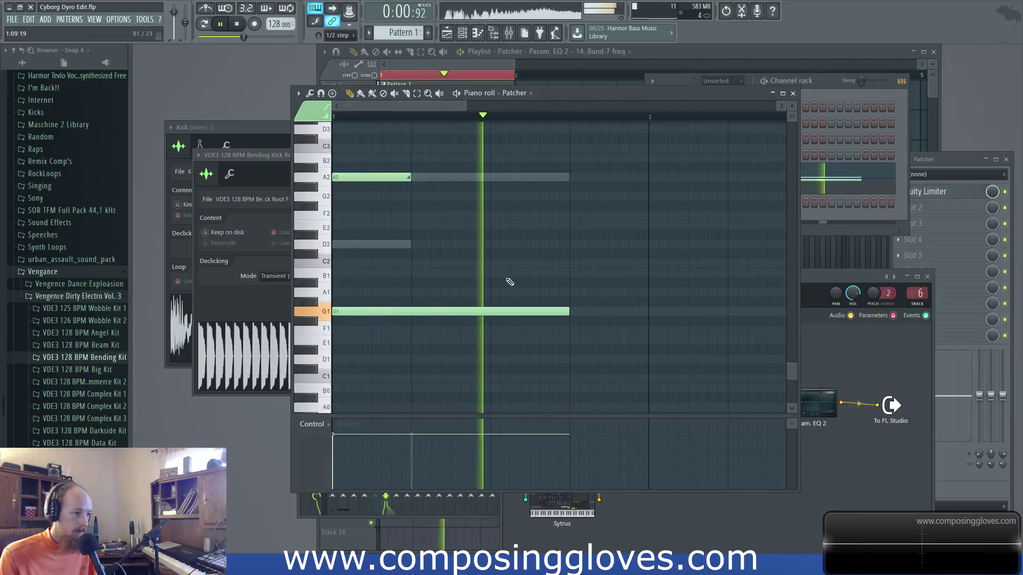
key(space)
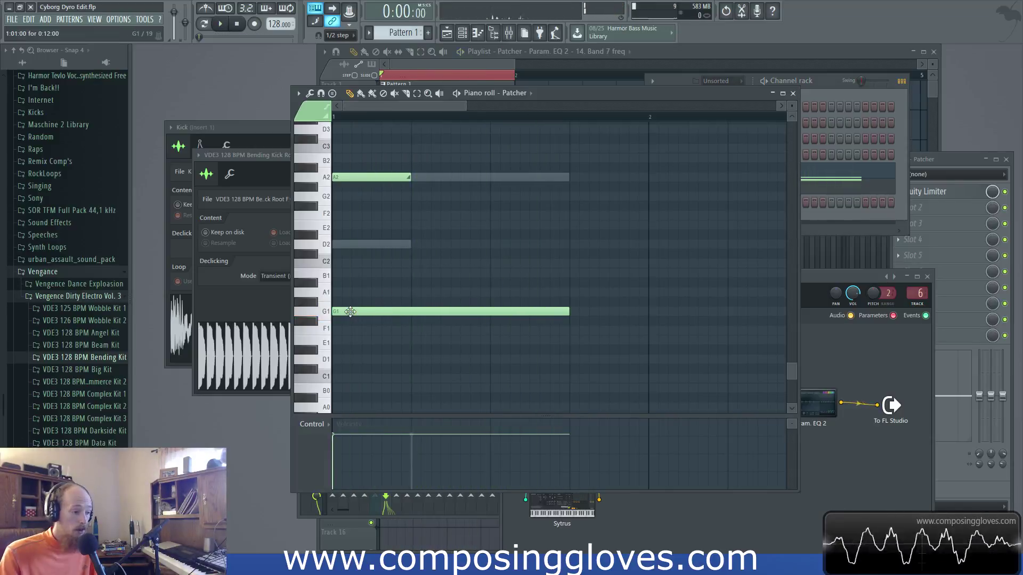
- Try the long Patcher note at A#0 and at A#1, auditioning the change, and return it to G1
drag(350, 312, 350, 397)
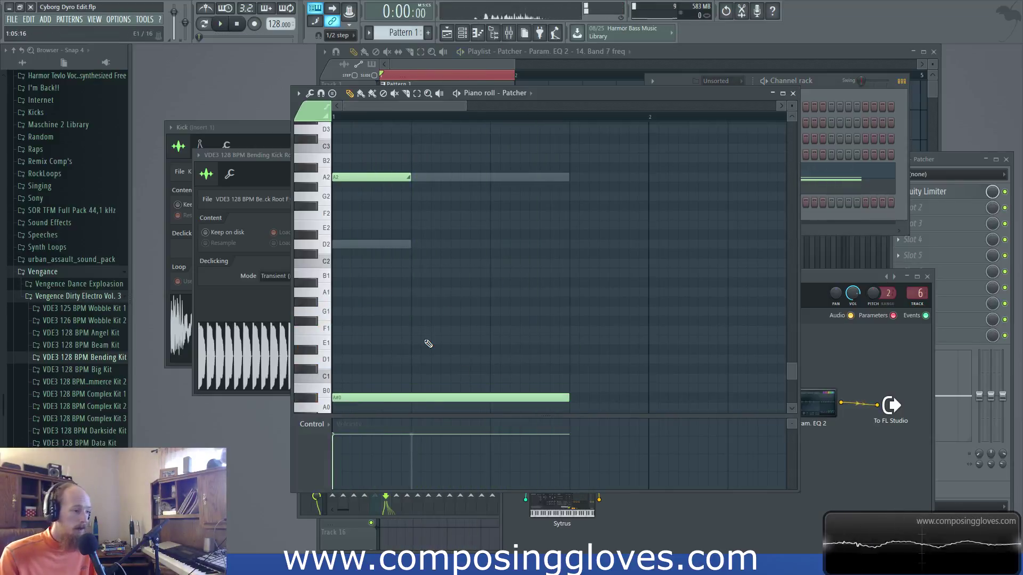
key(space)
key(space)
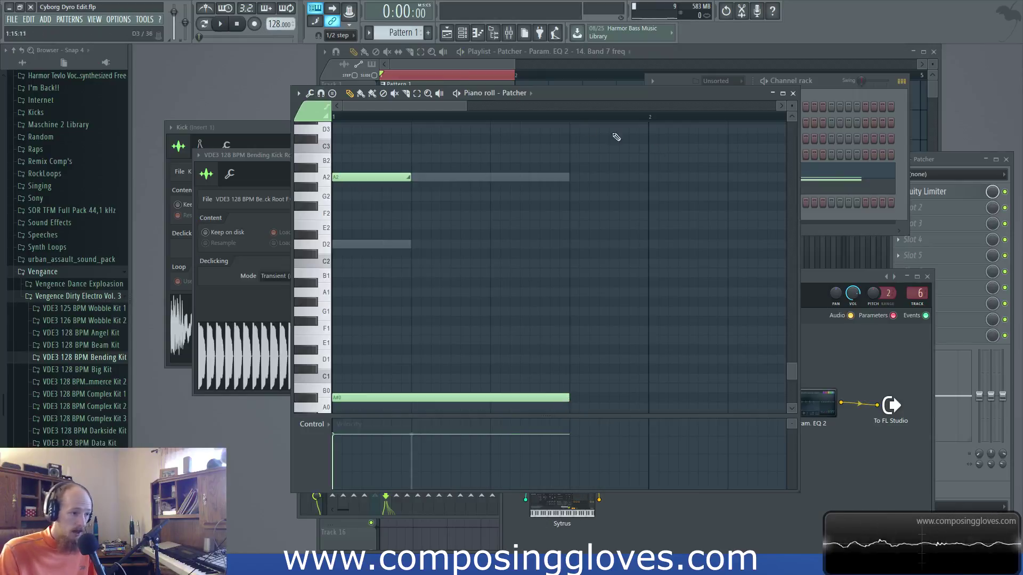
drag(570, 118, 333, 117)
ctrl+click(463, 117)
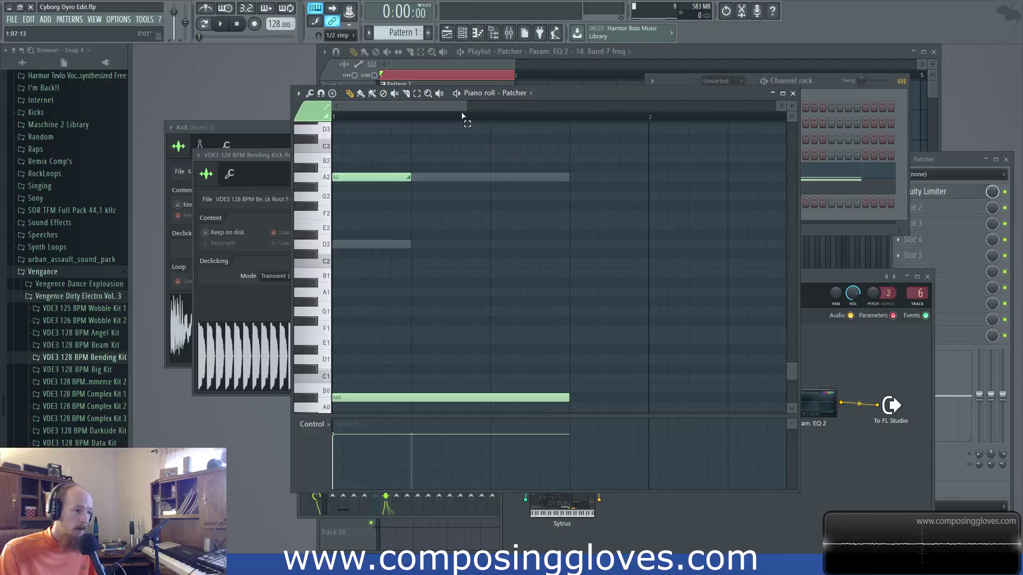
drag(475, 397, 426, 282)
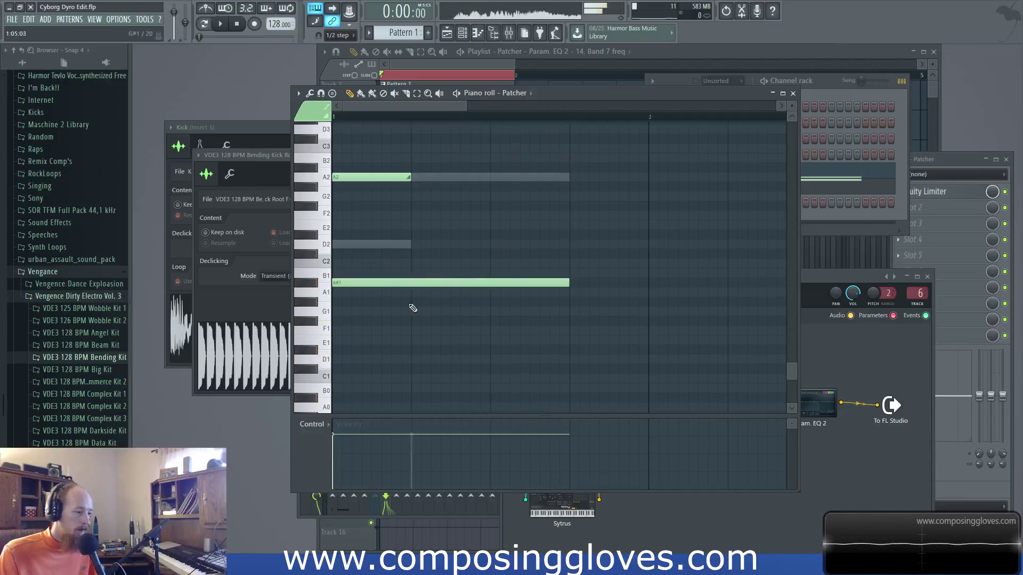
drag(353, 284, 345, 312)
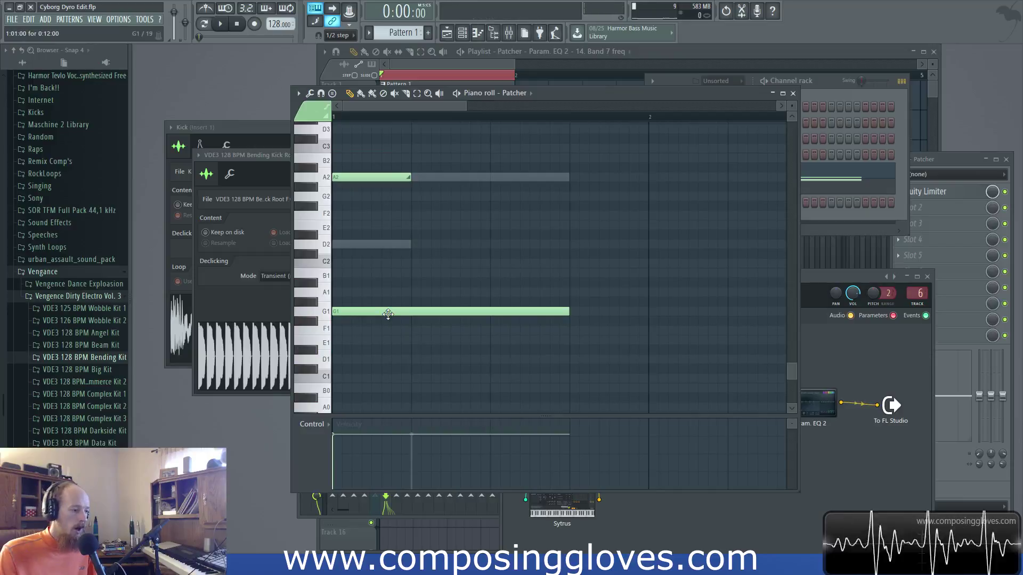
- Lower Patcher's long G1 note to D1, and compare its position with the A2 slide note above
drag(387, 314, 378, 363)
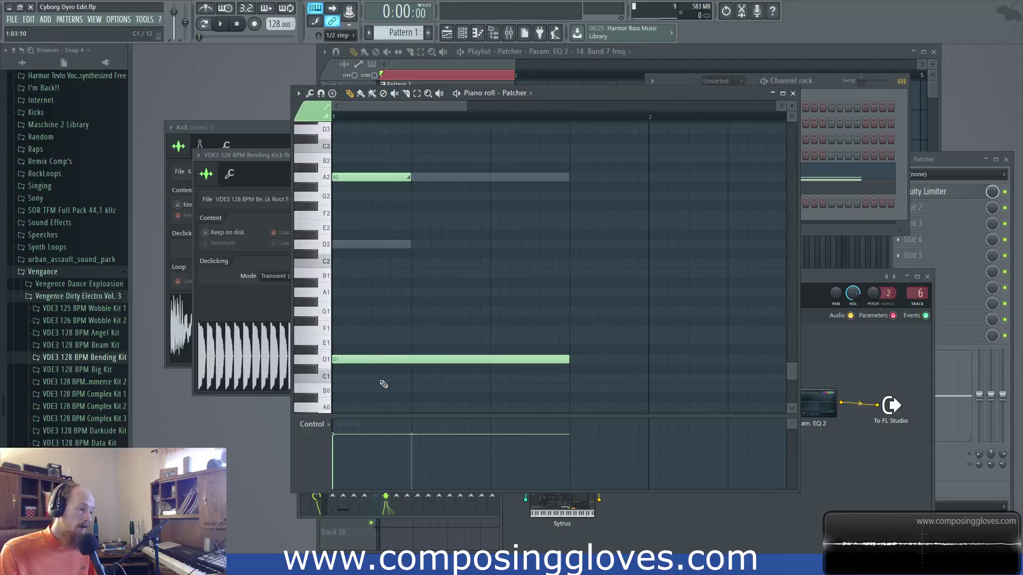
drag(457, 339, 582, 390)
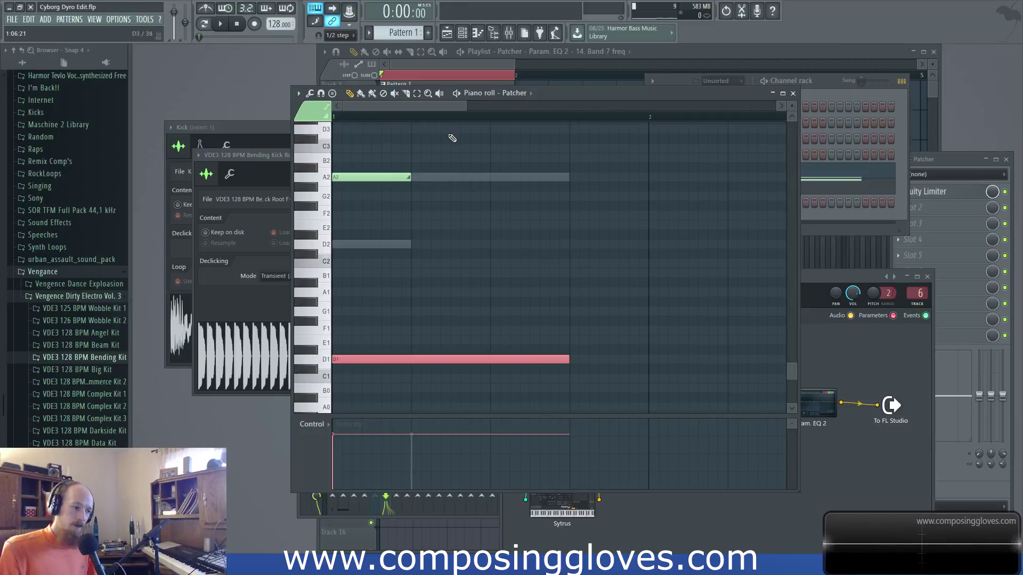
scroll(421, 329, down, 3)
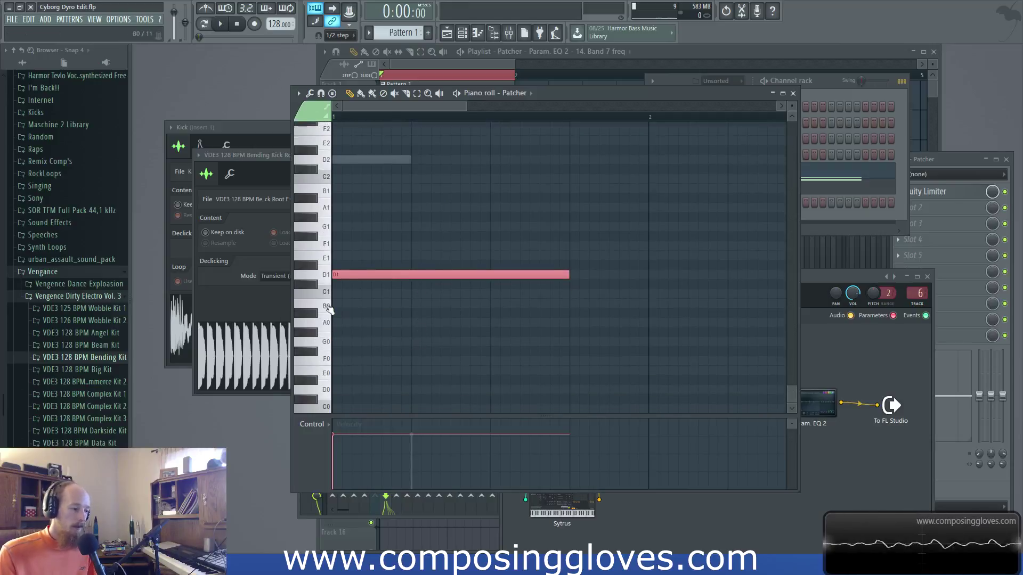
scroll(347, 358, up, 3)
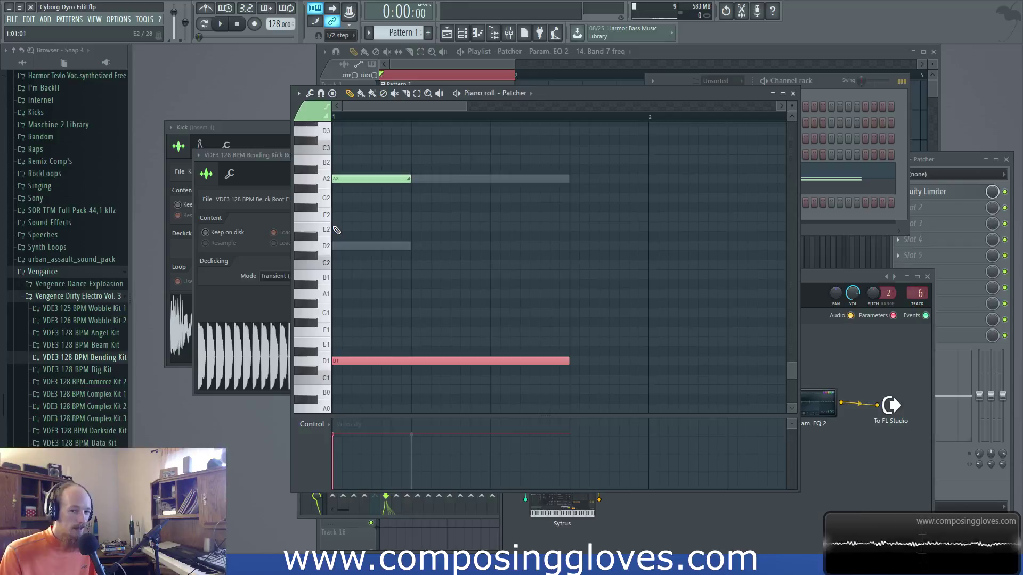
scroll(336, 230, down, 3)
scroll(373, 224, up, 3)
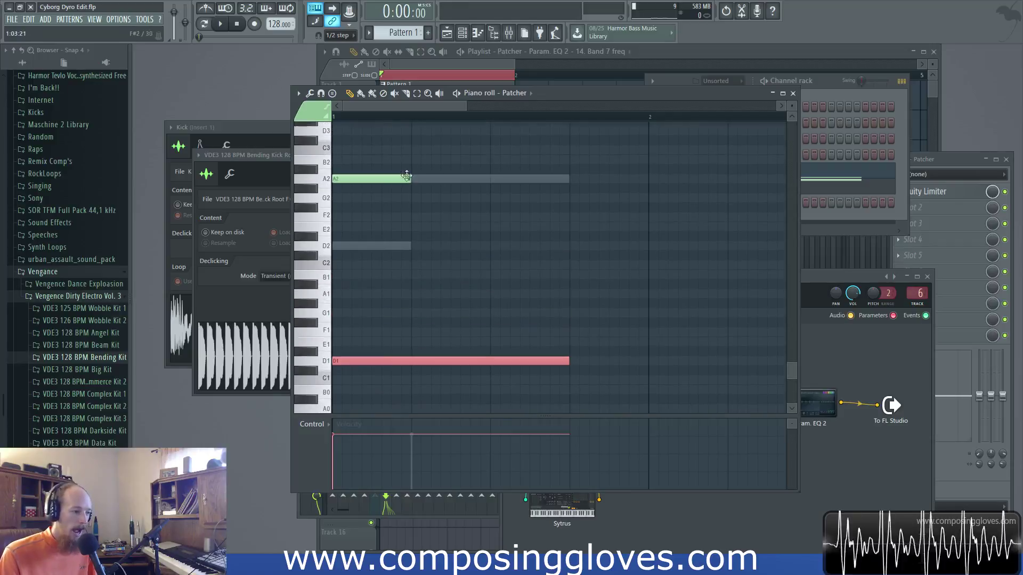
mouse_move(409, 180)
mouse_down()
mouse_move(496, 181)
mouse_move(411, 194)
mouse_up()
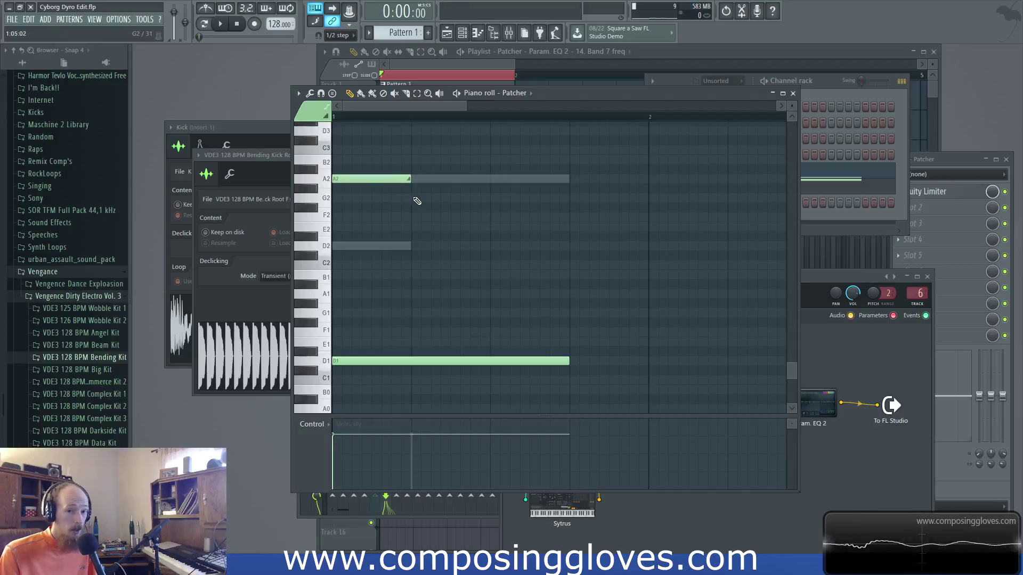
- Bring the playlist forward, and examine the curves of the two Param. EQ 2 Band 7 freq automation clips on Track 2
click(486, 74)
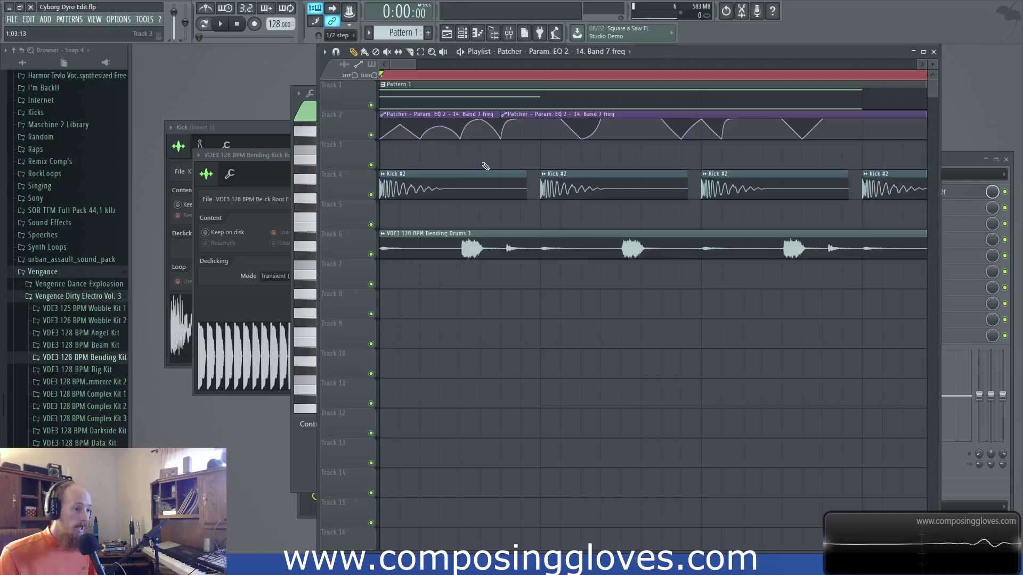
scroll(484, 166, down, 2)
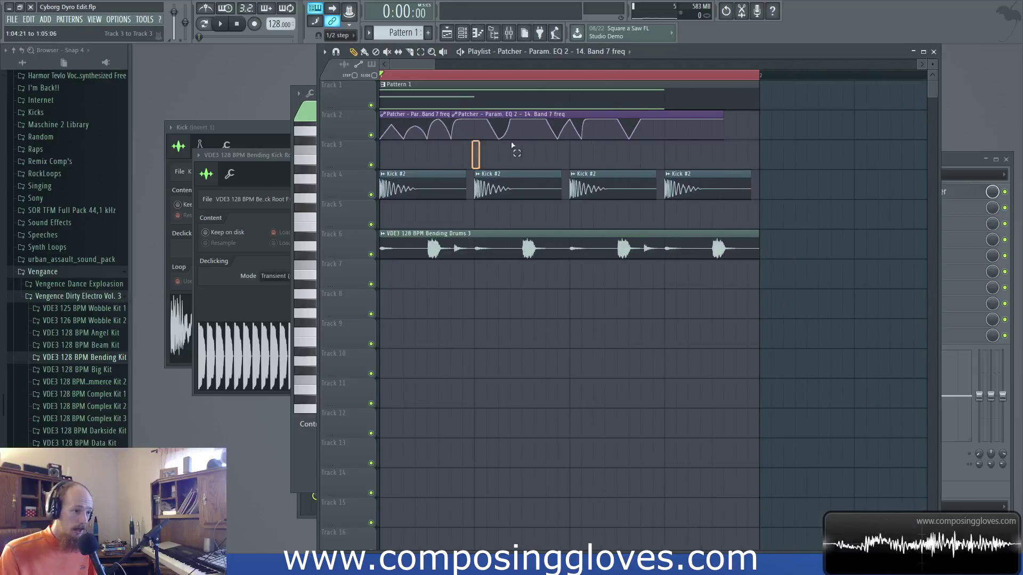
click(643, 137)
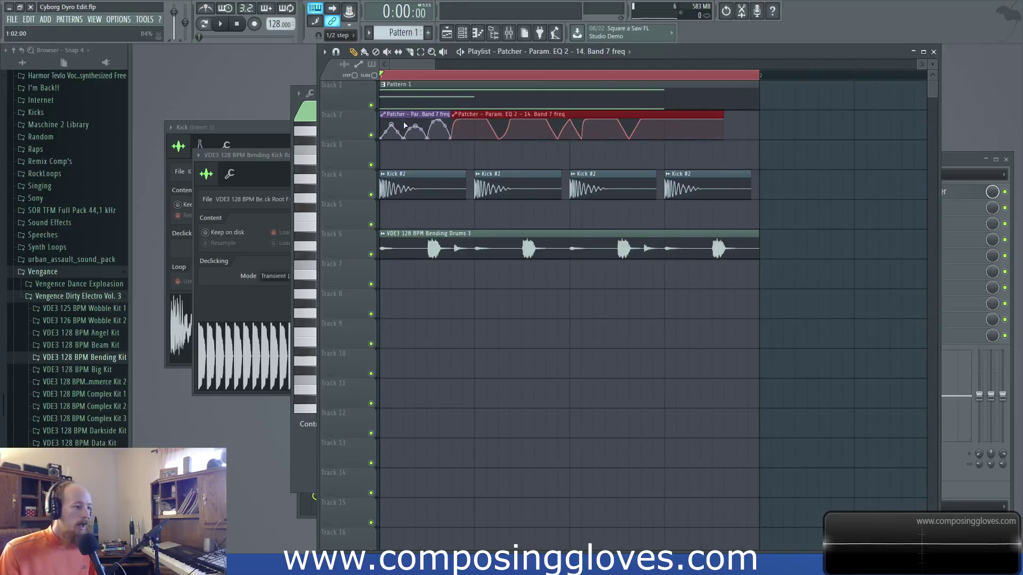
scroll(426, 134, up, 2)
scroll(414, 132, down, 1)
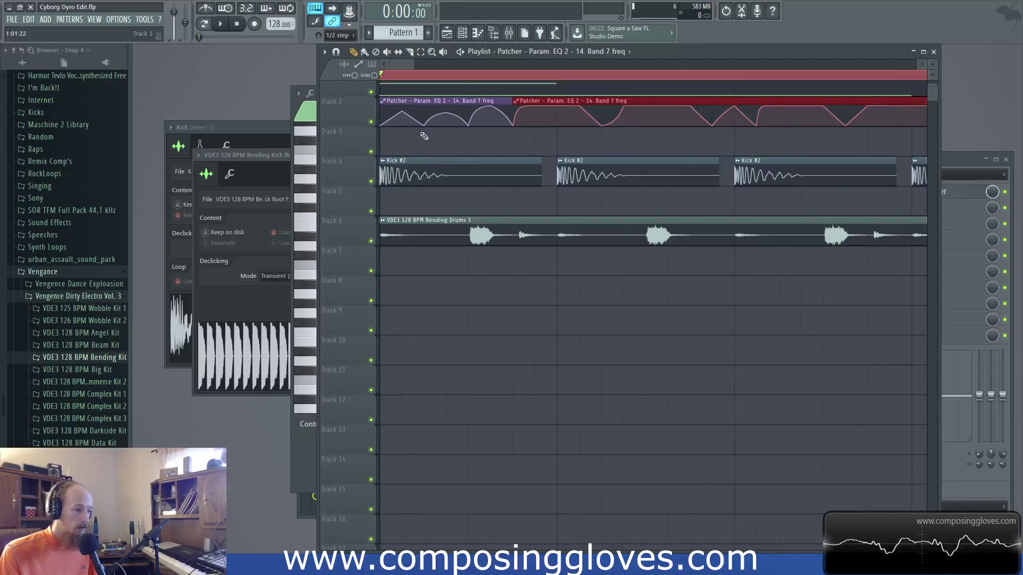
scroll(420, 137, up, 1)
mouse_move(383, 139)
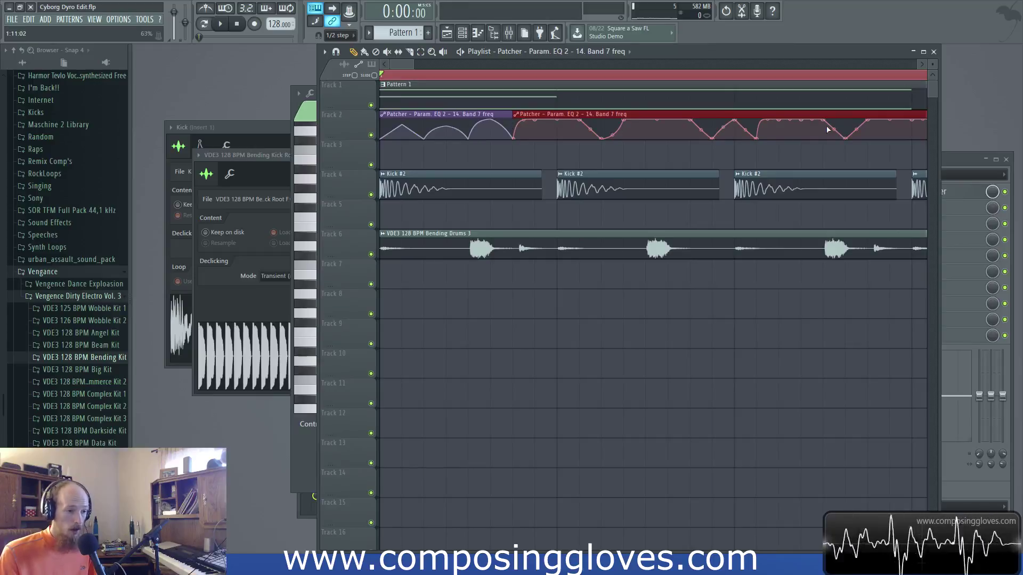
scroll(773, 149, down, 3)
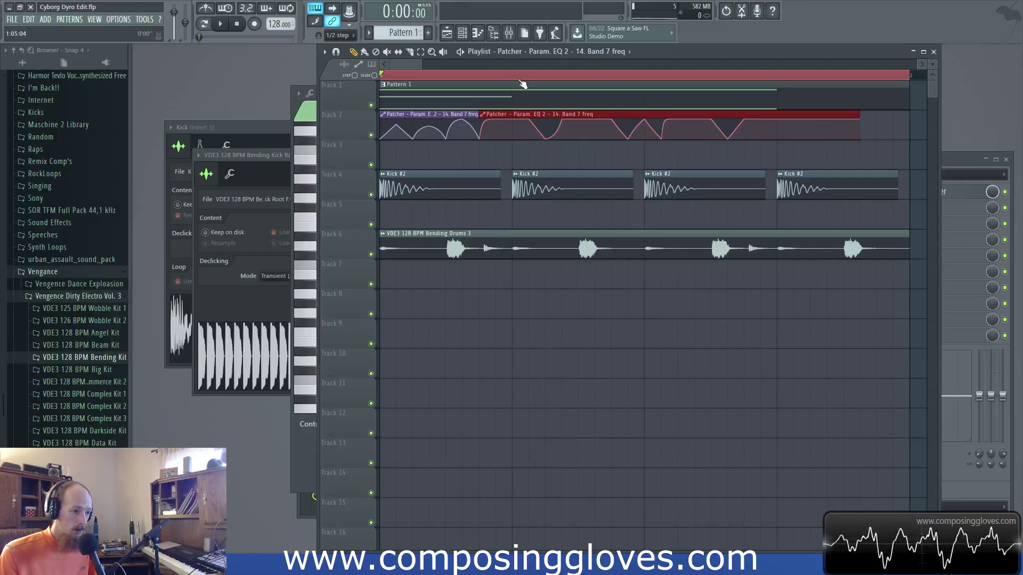
- Set the global snap to Cell, and review the Band 7 freq automation clips in the playlist
click(341, 35)
click(336, 58)
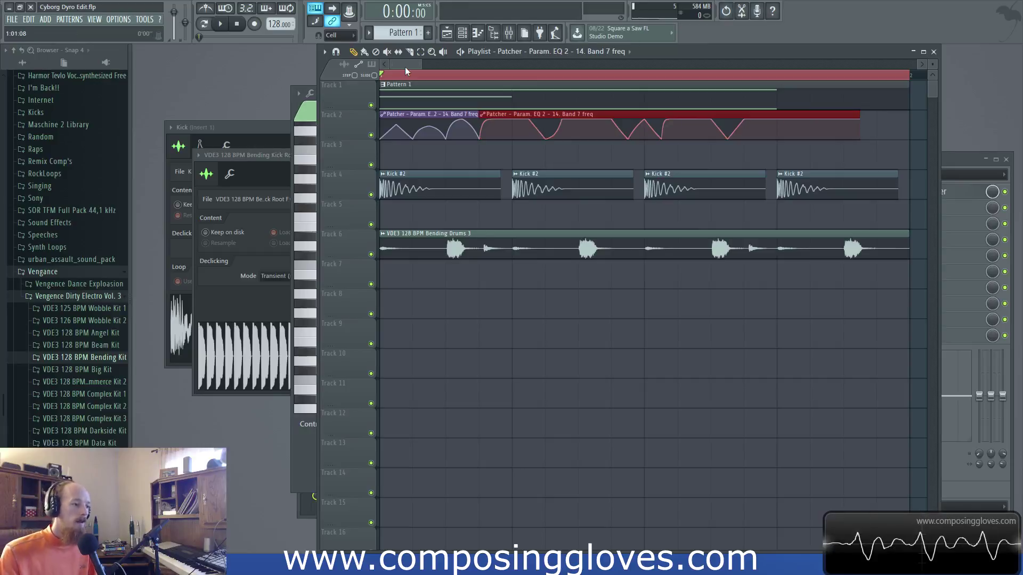
scroll(483, 160, down, 3)
scroll(483, 159, up, 4)
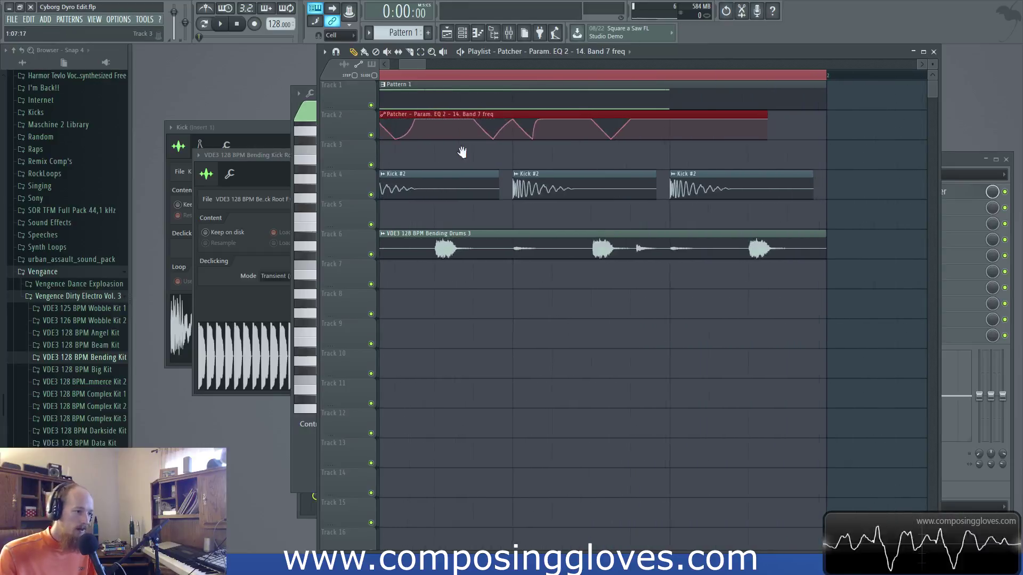
scroll(533, 170, down, 2)
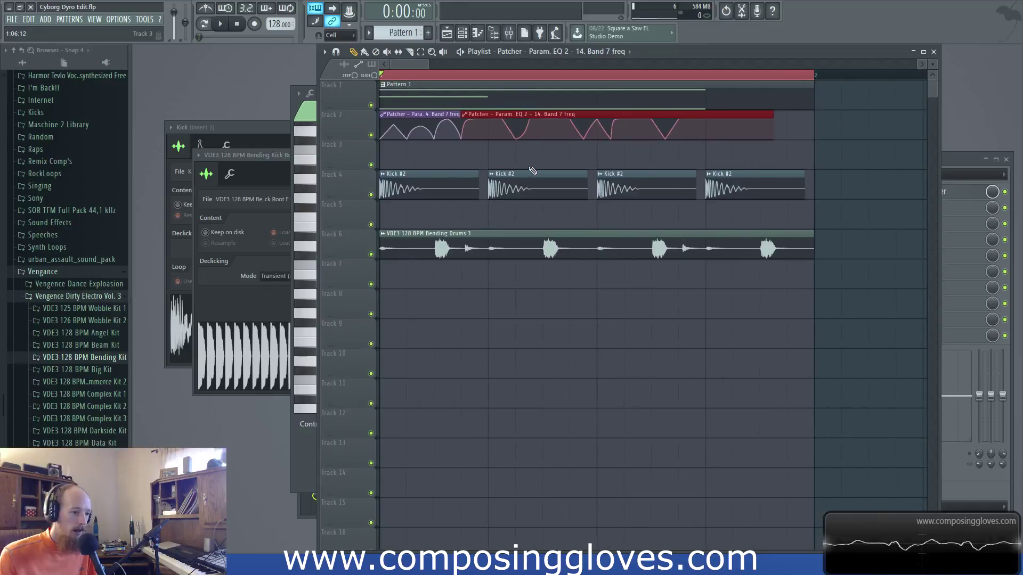
key(F6)
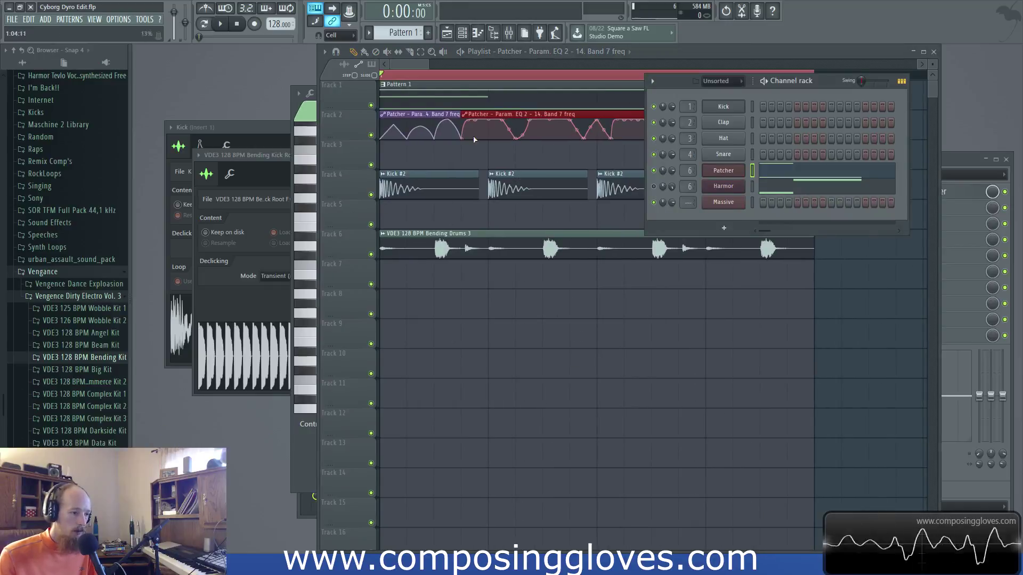
key(F6)
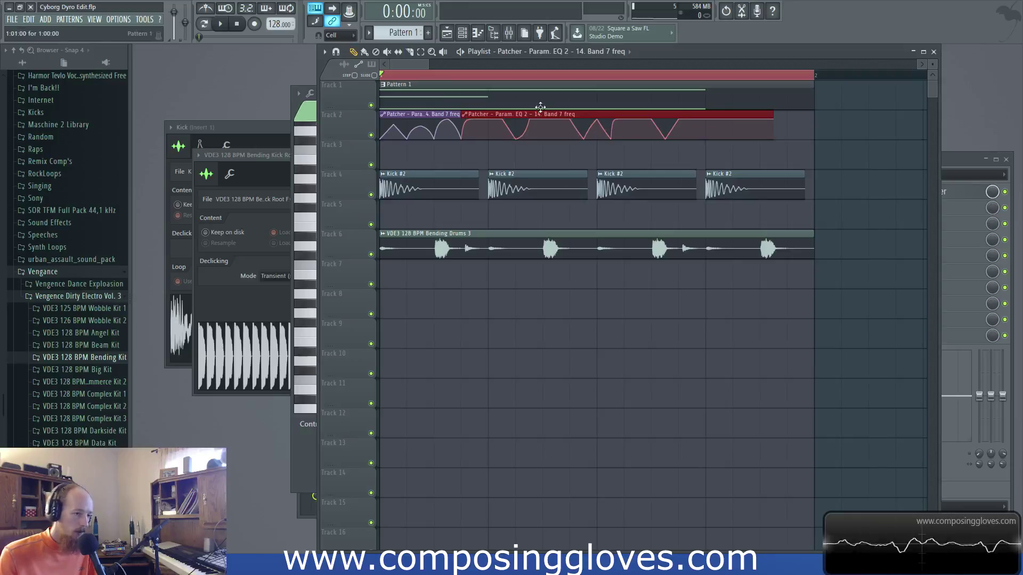
scroll(497, 181, down, 2)
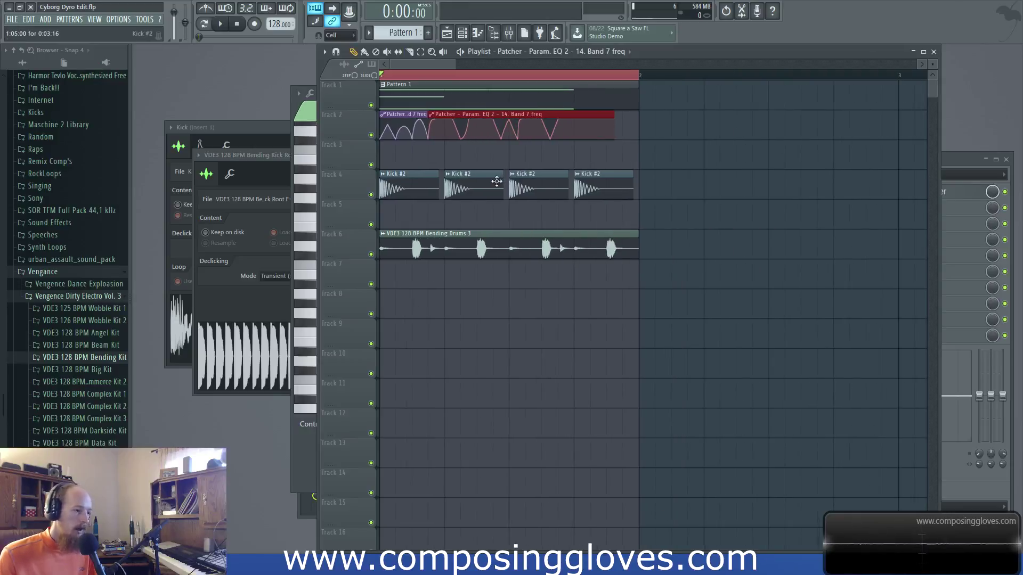
- Select the Kick #2 clips on Track 4, and adjust the sample's precomputed Out fade to about 54% in its channel settings
click(337, 178)
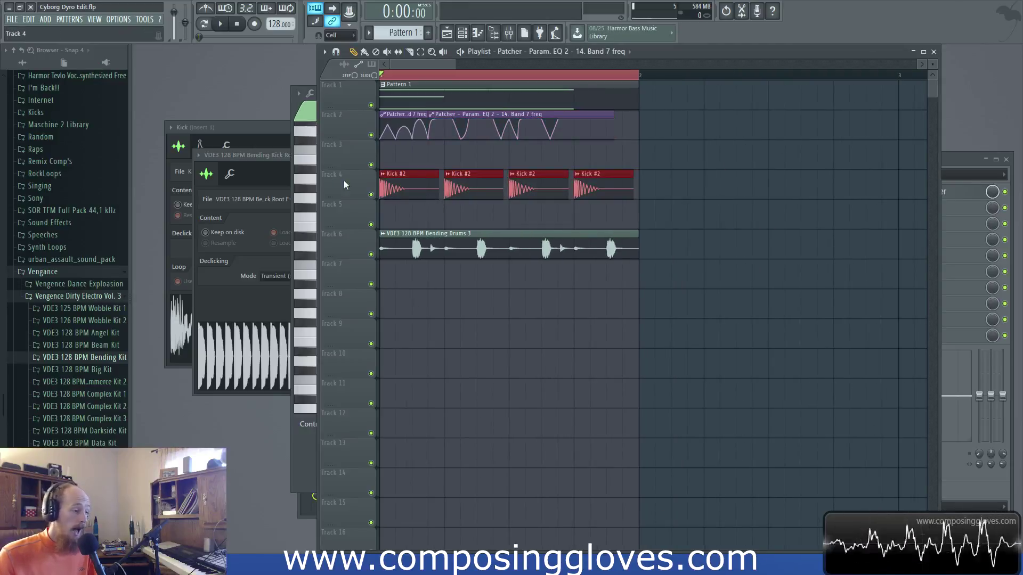
double_click(403, 192)
drag(394, 168, 395, 146)
click(288, 356)
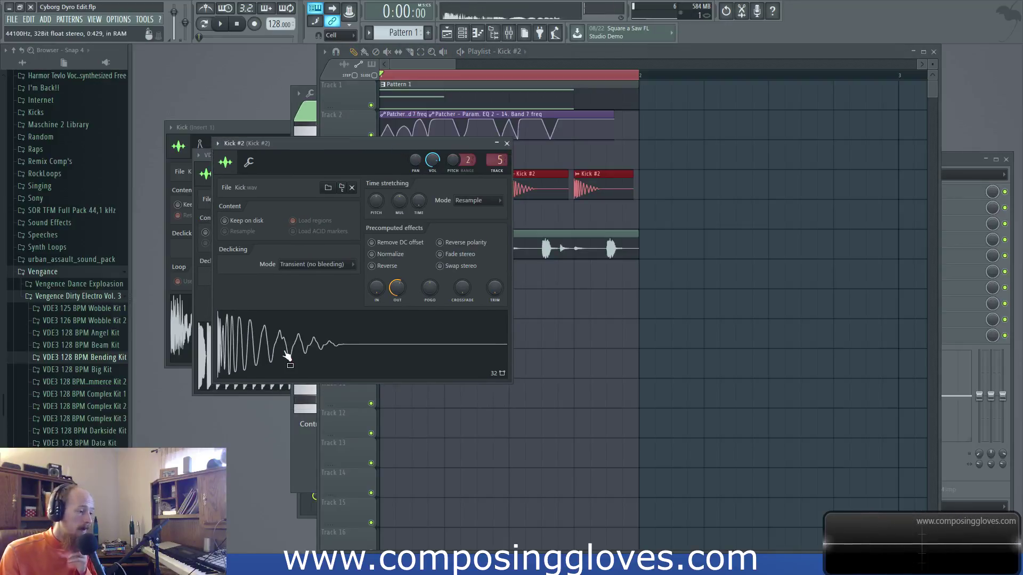
drag(397, 288, 393, 269)
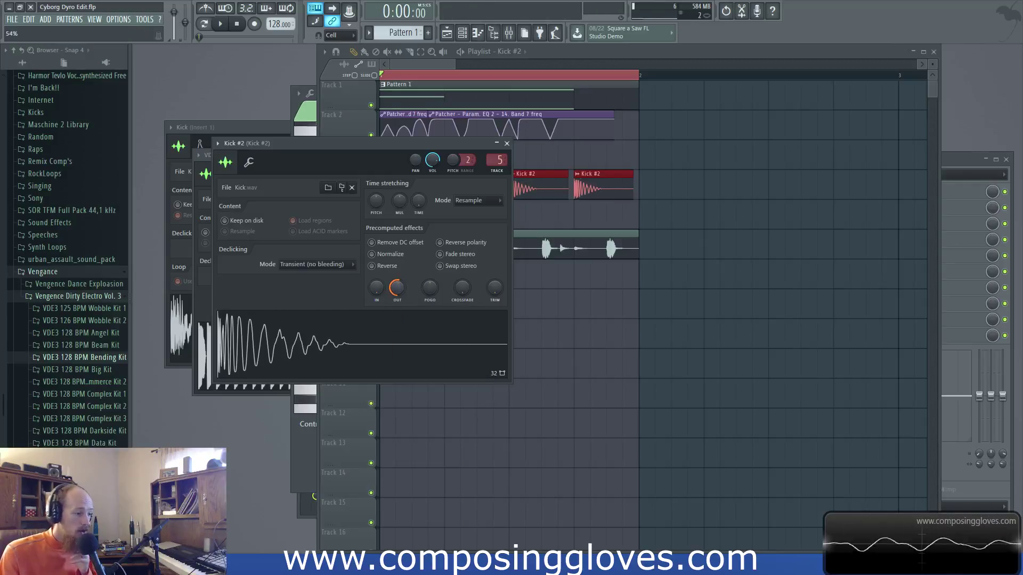
click(507, 143)
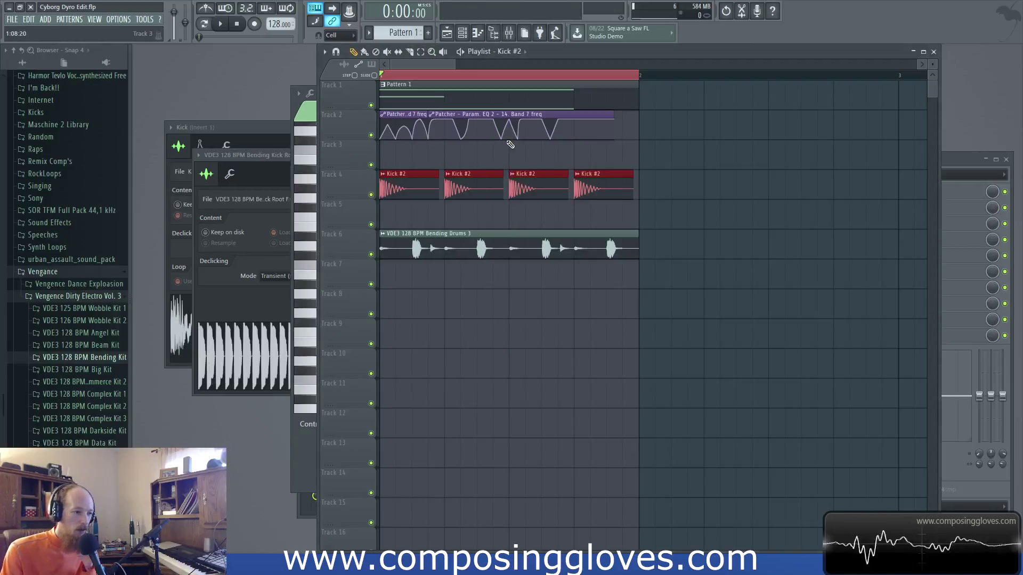
- Check Kick #2's mixer track in its channel settings, and open the settings of the VDE3 128 BPM Bending Drums 3 clip
double_click(396, 189)
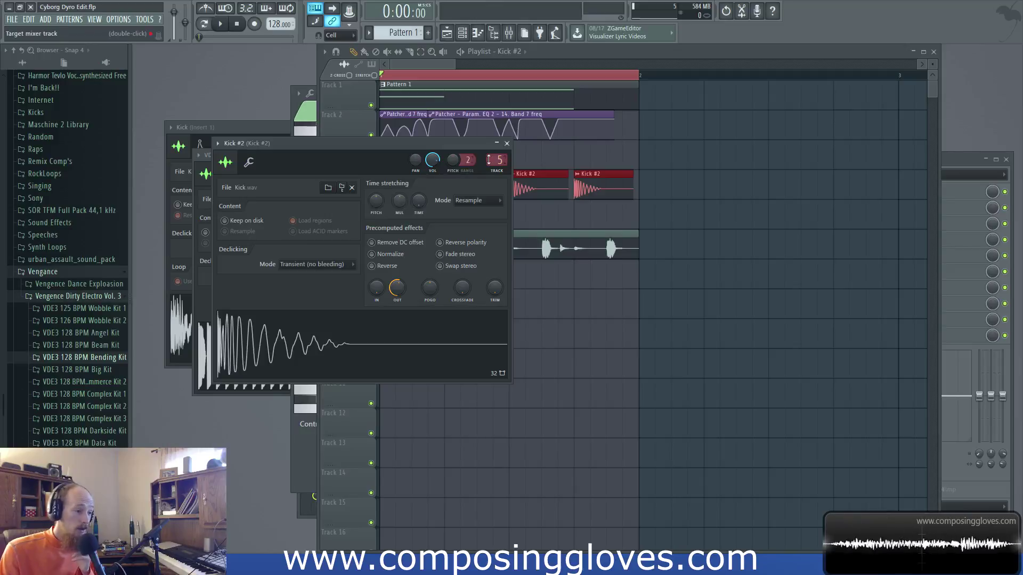
click(507, 143)
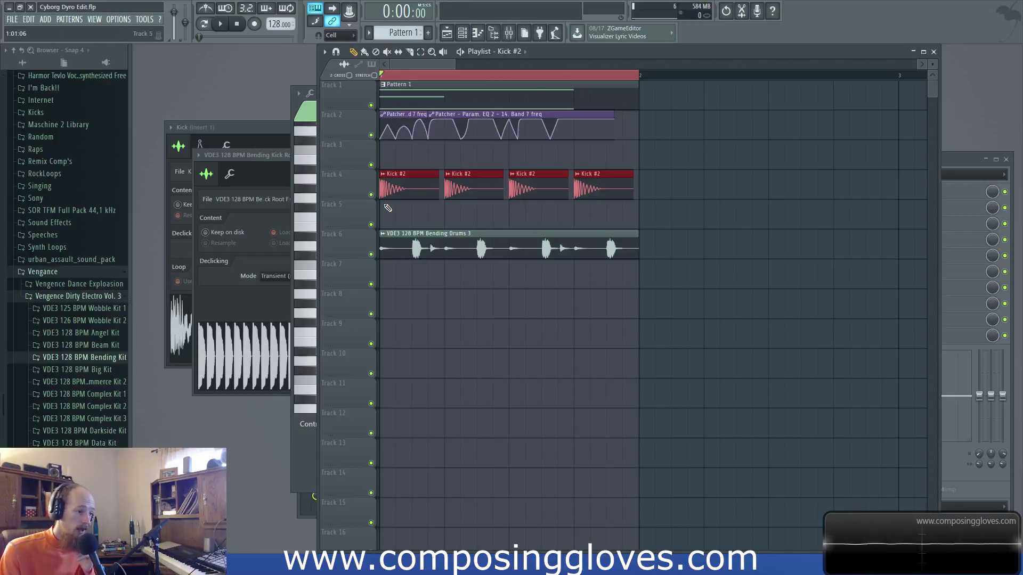
double_click(405, 248)
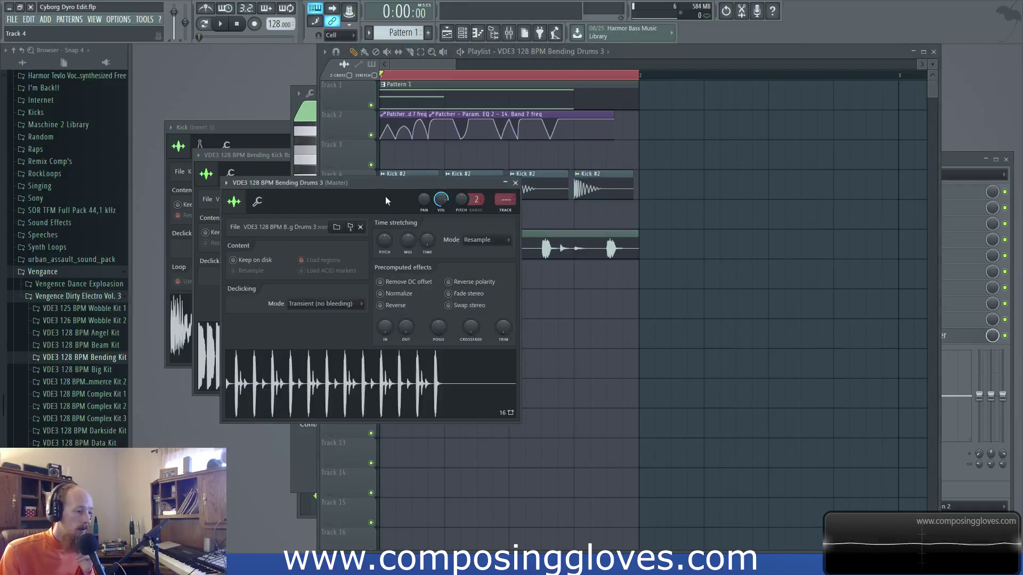
- Close the channel settings of VDE3 128 BPM Bending Drums 3, and select all playlist clips on Tracks 1 to 6
drag(385, 195, 414, 154)
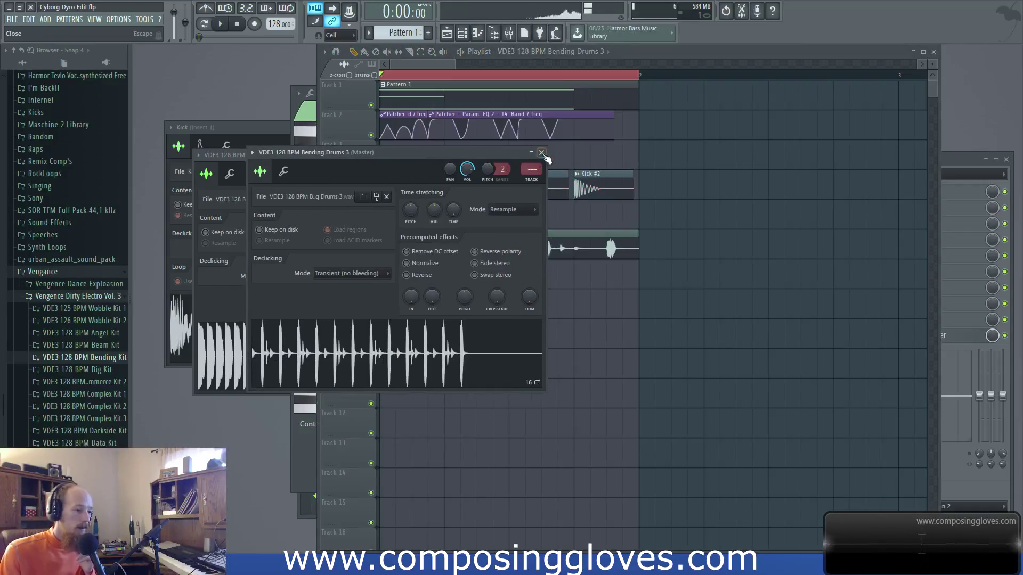
key(Escape)
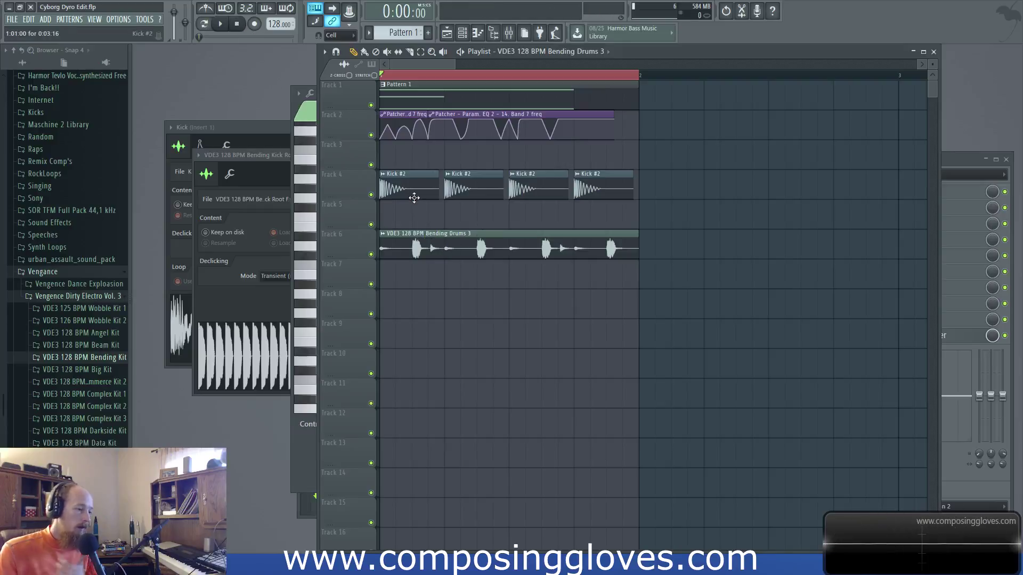
scroll(420, 209, down, 3)
scroll(712, 227, up, 5)
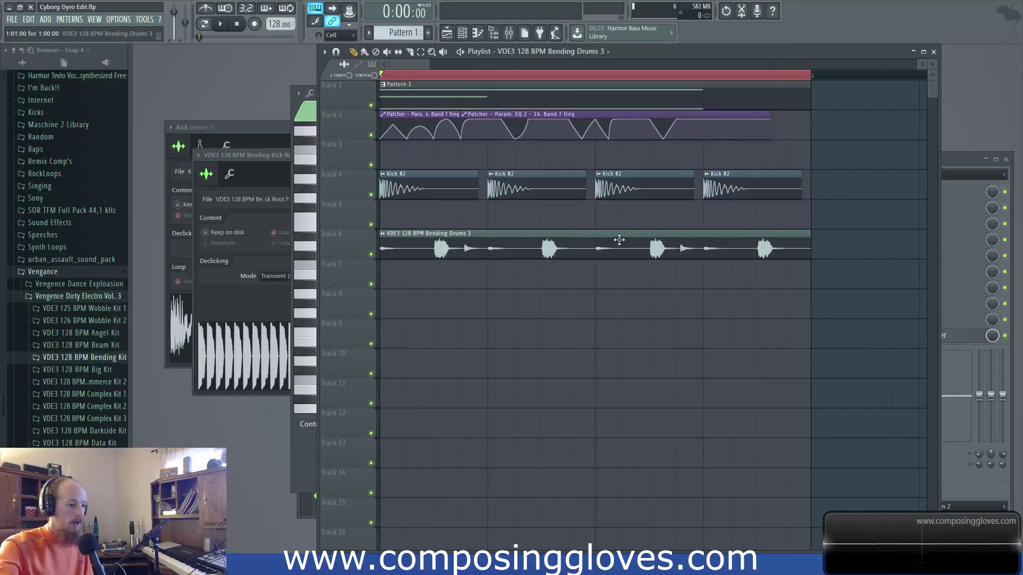
drag(430, 81, 794, 283)
scroll(583, 343, down, 2)
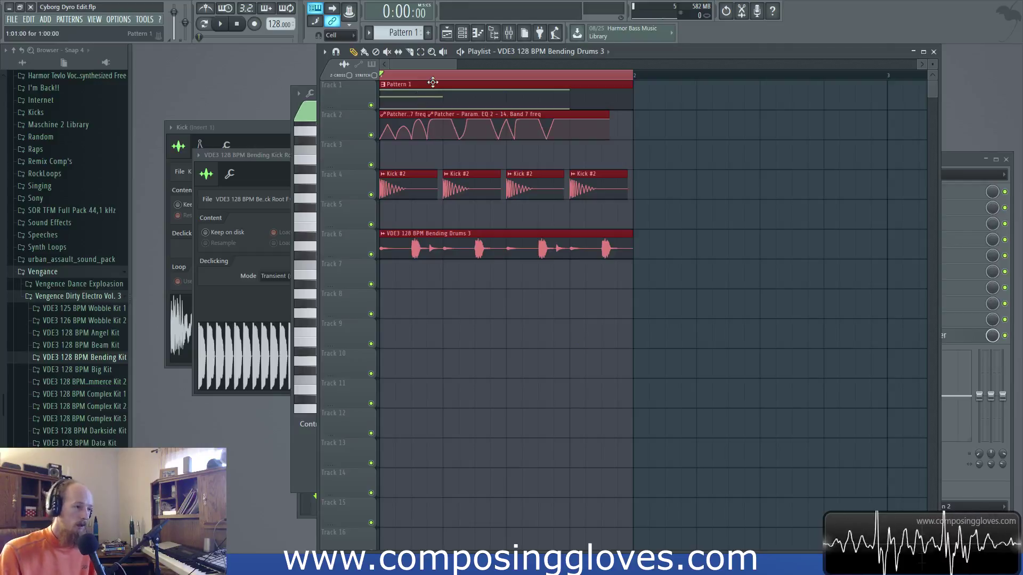
- Show the Unsorted channel group in the channel rack, and open the Patcher channel to examine its map of plugins
scroll(442, 165, down, 1)
scroll(445, 178, down, 3)
scroll(435, 243, up, 3)
scroll(435, 243, down, 1)
scroll(415, 223, up, 2)
key(F6)
click(716, 81)
click(734, 128)
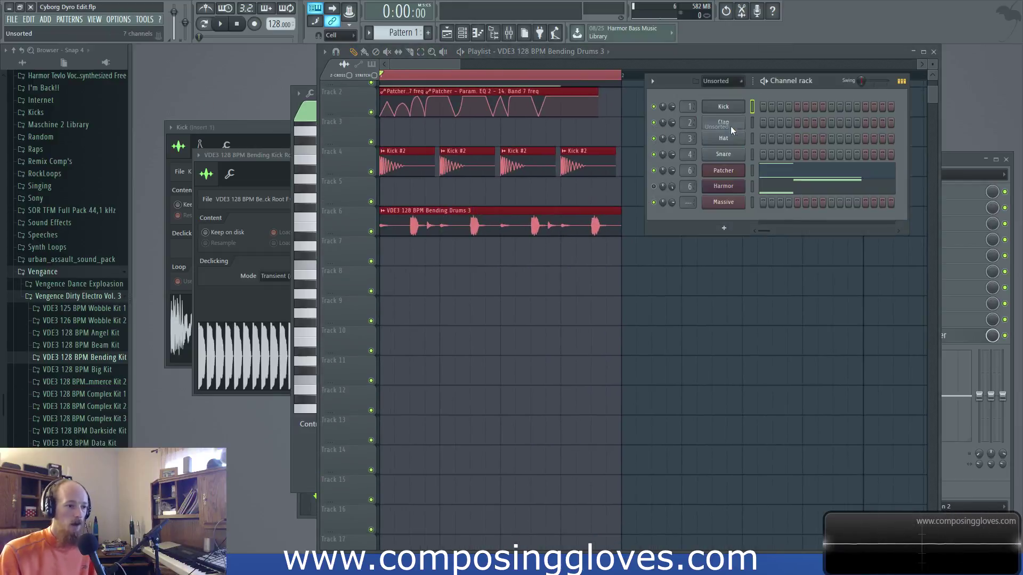
click(723, 171)
drag(604, 245, 427, 111)
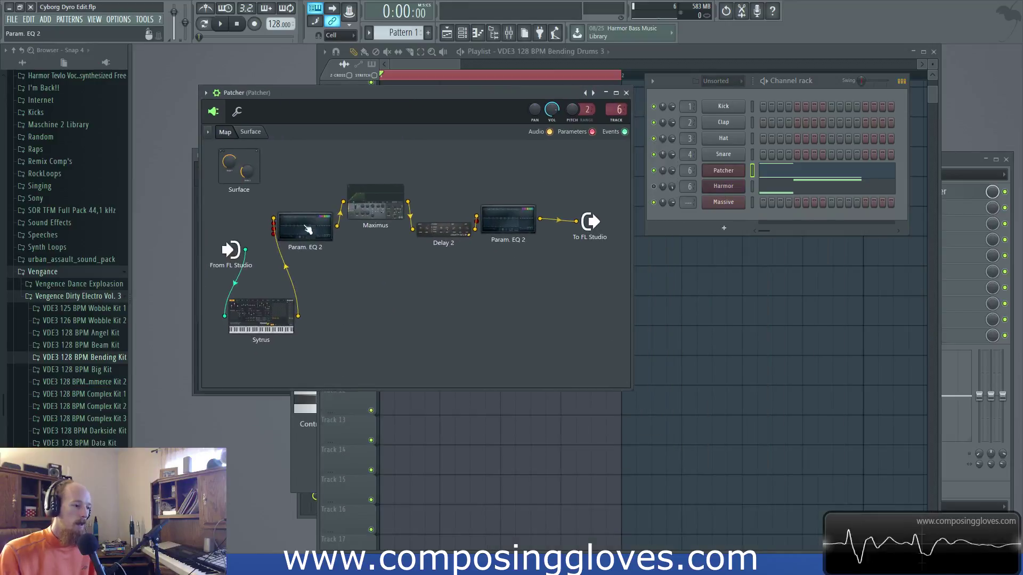